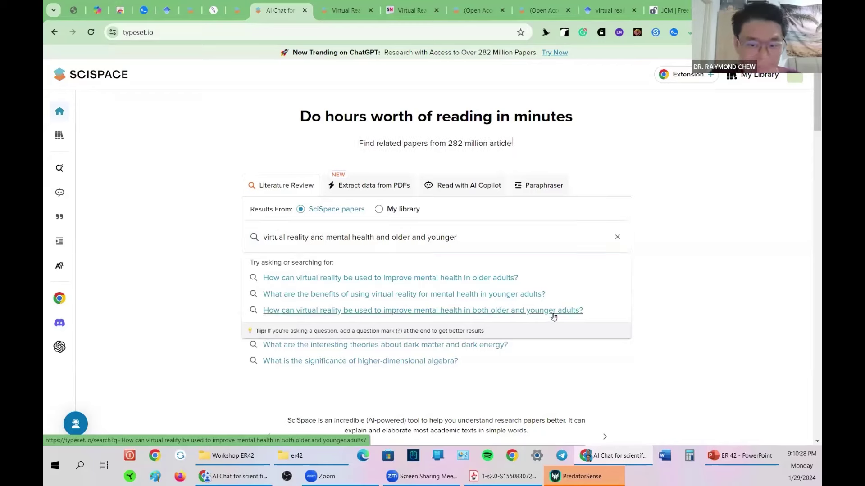
# Search for "How can virtual reality be used to improve mental health in both older and younger adults?" and read the insight from the top 5 papers.
pyautogui.click(549, 319)
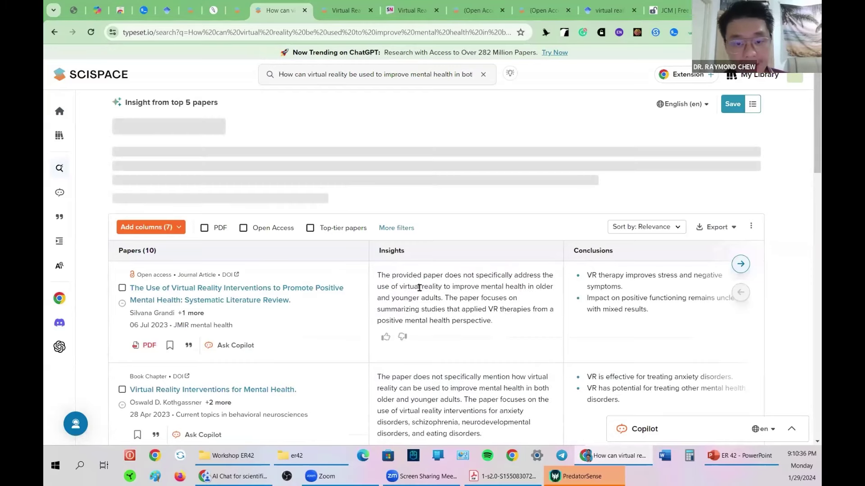
pyautogui.doubleClick(137, 102)
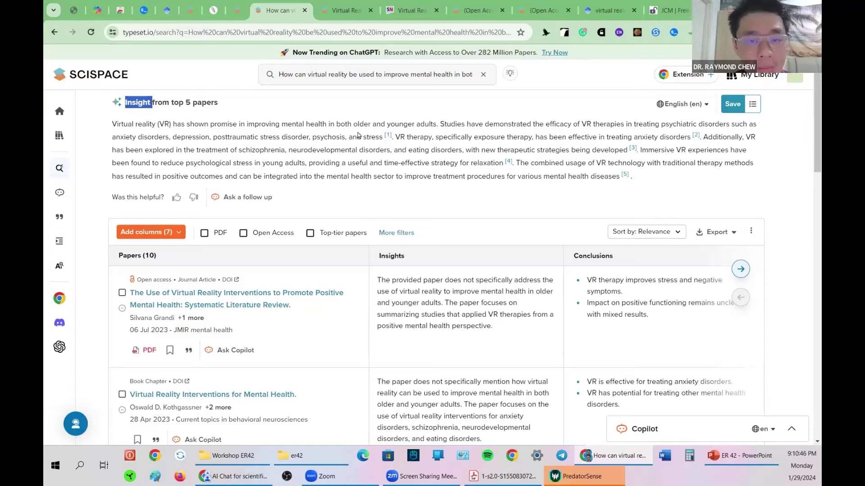
pyautogui.moveTo(355, 125); pyautogui.dragTo(672, 124)
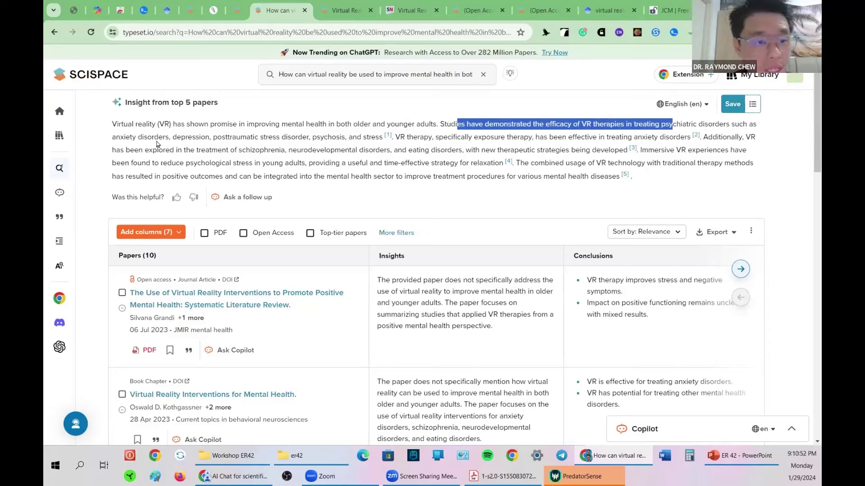
pyautogui.moveTo(157, 143); pyautogui.dragTo(504, 139)
pyautogui.click(409, 145)
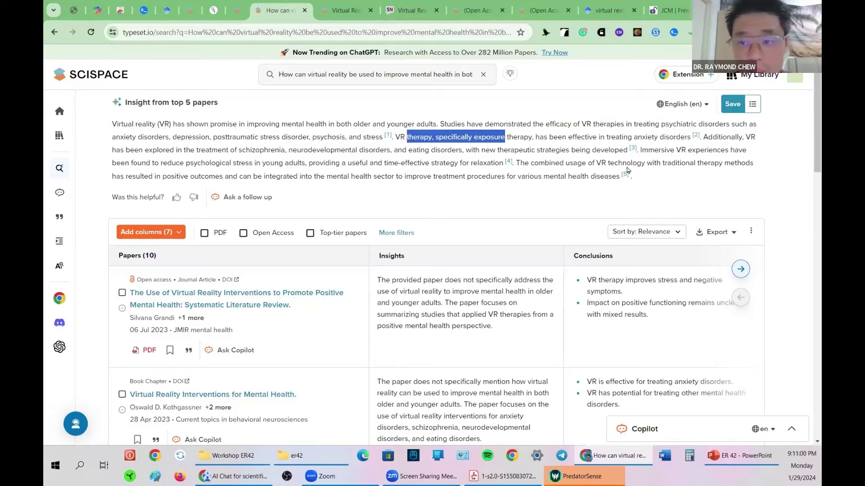
pyautogui.click(296, 177)
# Examine the Insights and Conclusions of the listed papers for their relevance to mental health in older and younger adults.
pyautogui.scroll(-1, 312, 176)
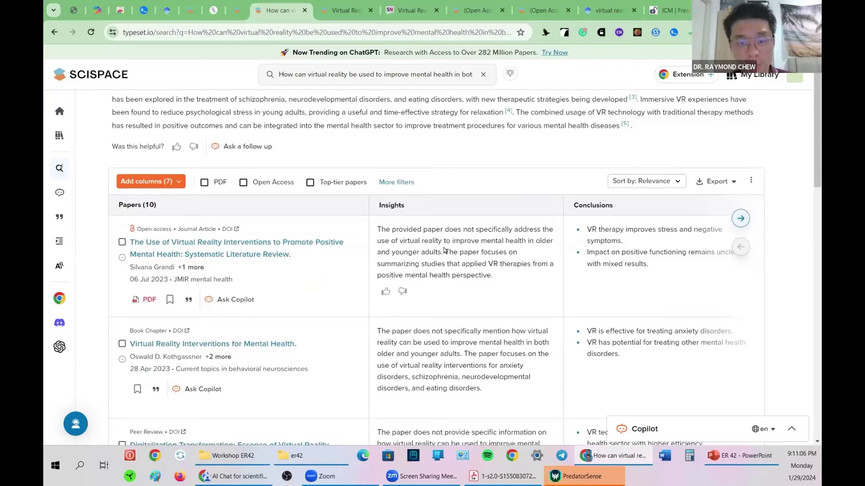
pyautogui.doubleClick(505, 237)
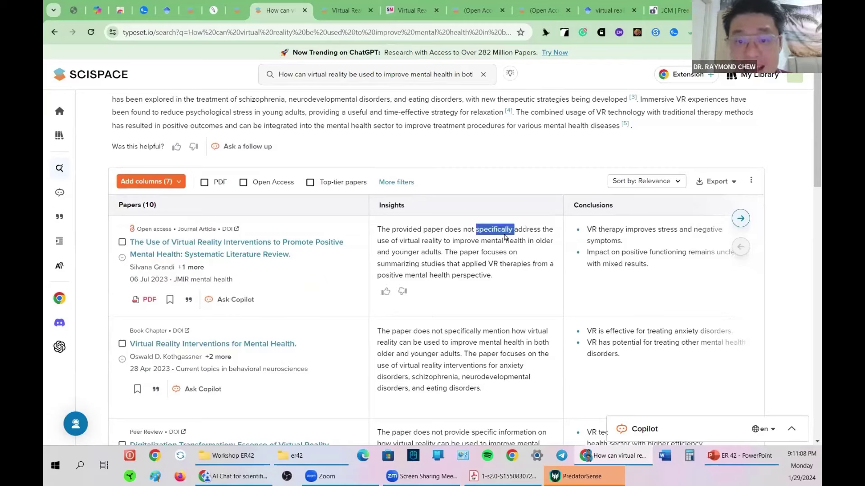
pyautogui.doubleClick(525, 230)
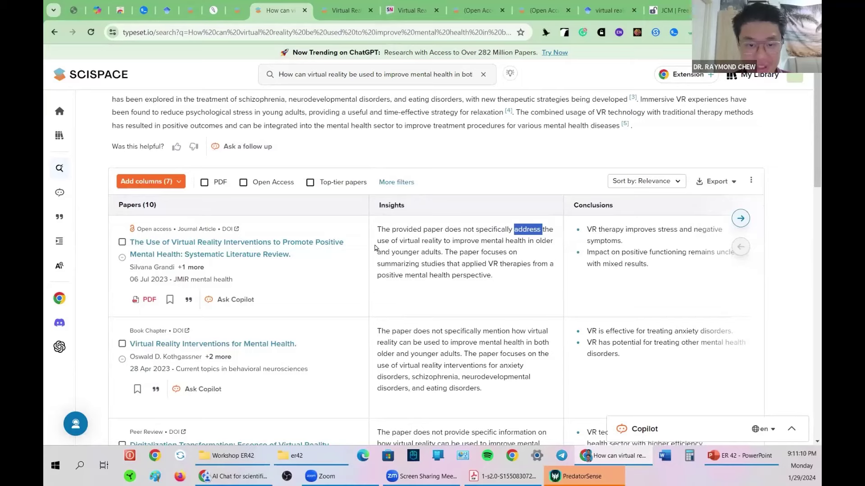
pyautogui.moveTo(378, 240); pyautogui.dragTo(524, 252)
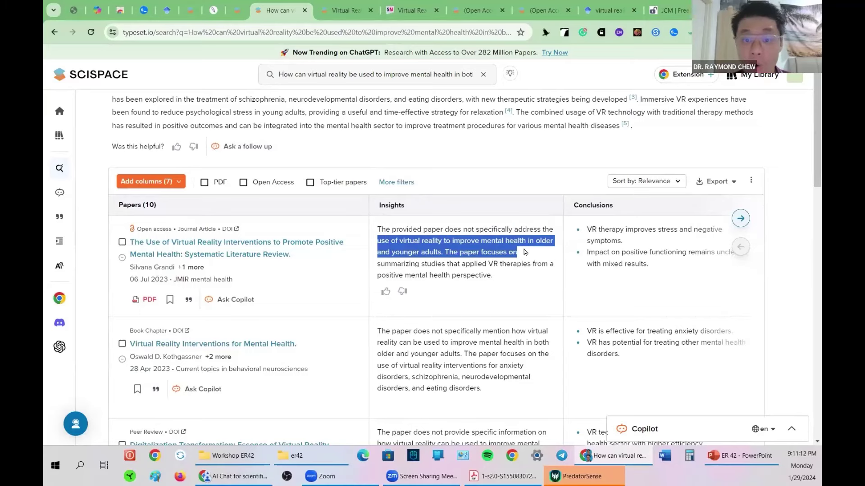
pyautogui.moveTo(446, 331); pyautogui.dragTo(407, 343)
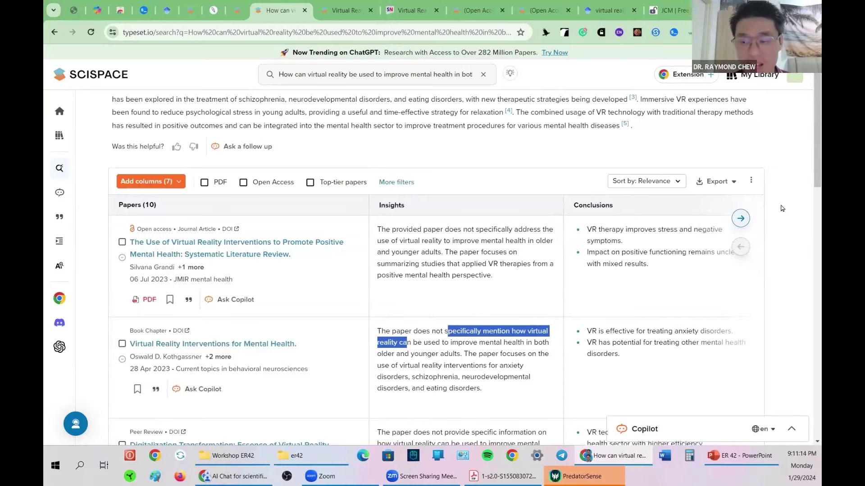
pyautogui.scroll(-5, 811, 172)
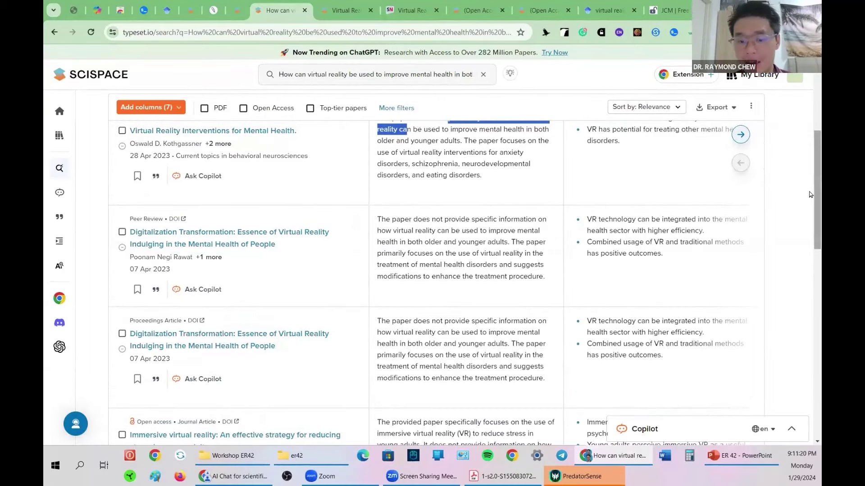
pyautogui.scroll(-3, 572, 353)
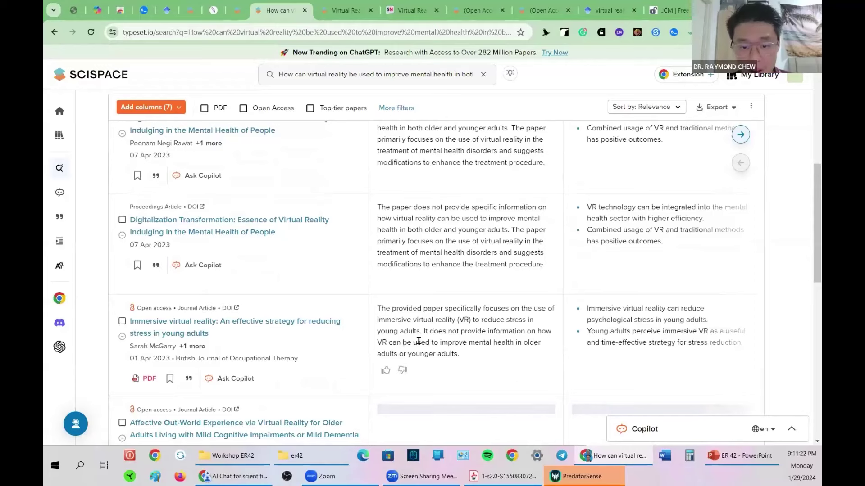
pyautogui.moveTo(403, 342); pyautogui.dragTo(471, 355)
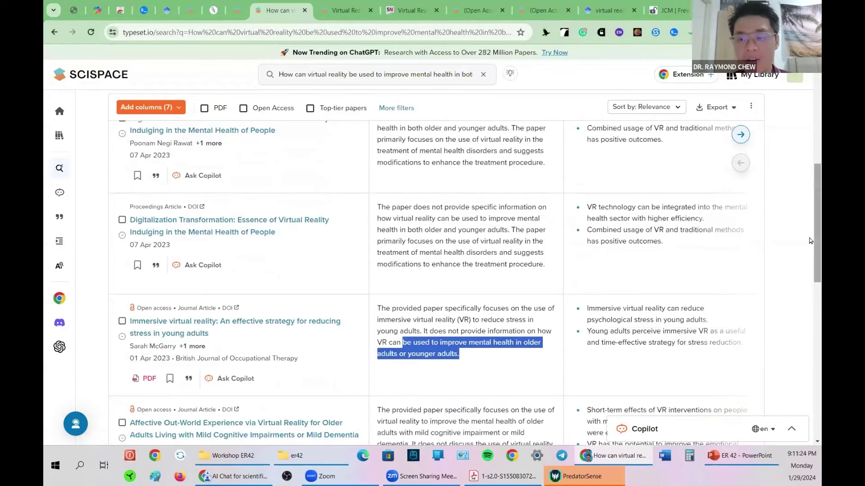
pyautogui.scroll(-4, 807, 284)
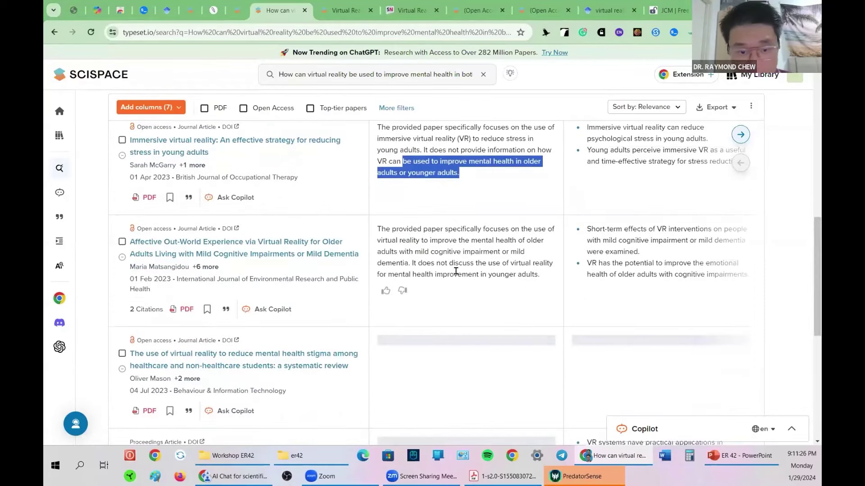
pyautogui.moveTo(411, 266); pyautogui.dragTo(539, 286)
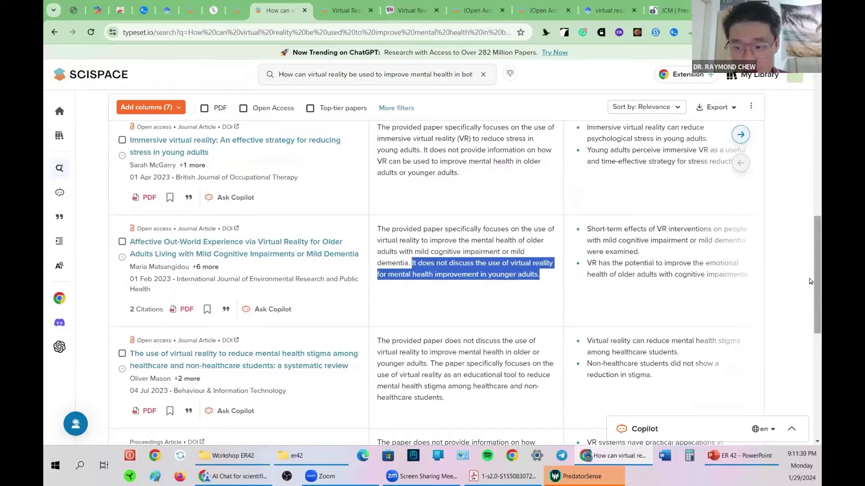
pyautogui.scroll(-4, 811, 293)
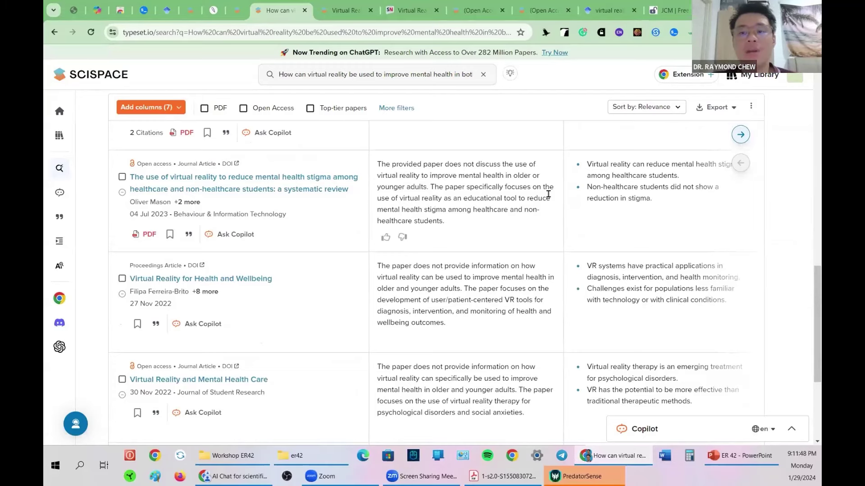
pyautogui.doubleClick(659, 176)
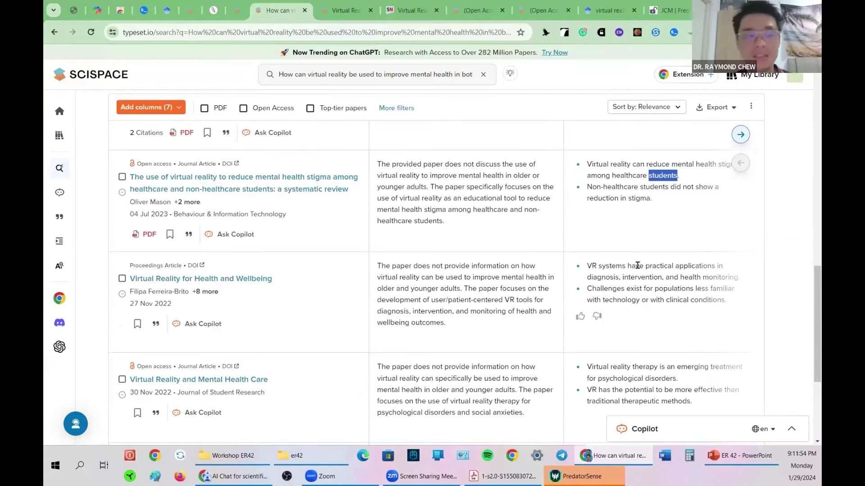
# Go through the paper titles from the first result and open the pilot study of a VR Tai Chi program among older adults.
pyautogui.scroll(10, 216, 291)
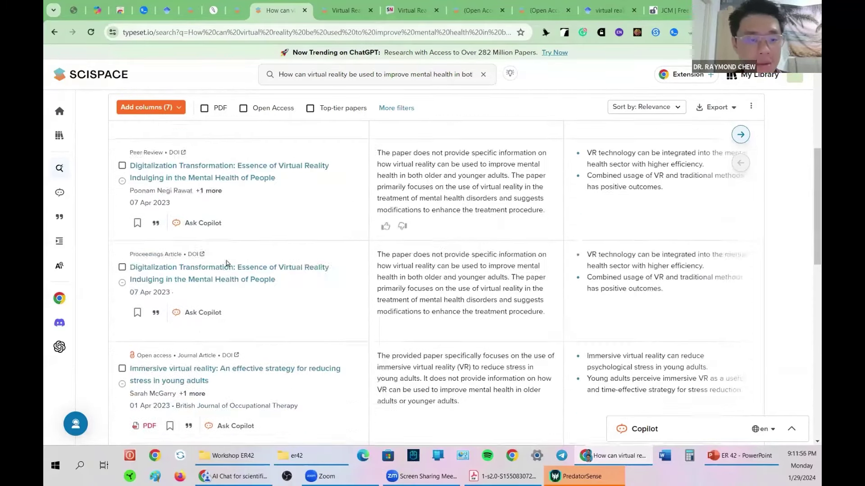
pyautogui.scroll(6, 226, 263)
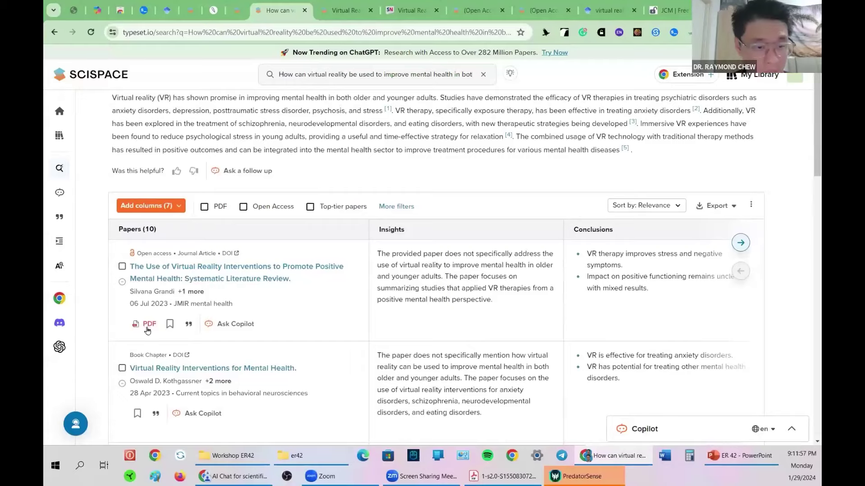
pyautogui.scroll(-1, 157, 289)
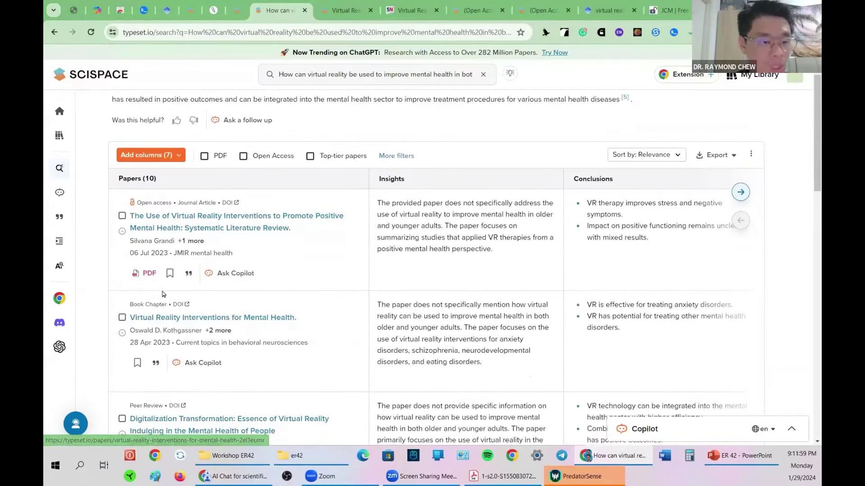
pyautogui.scroll(-2, 164, 294)
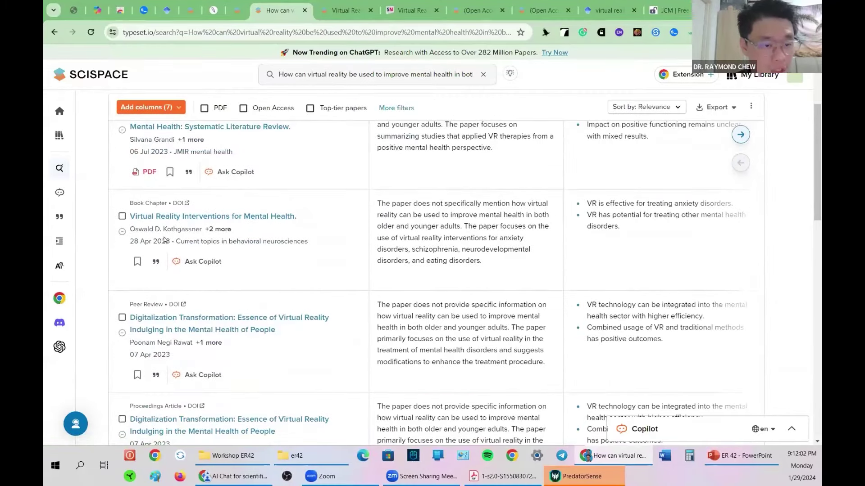
pyautogui.scroll(-1, 167, 263)
pyautogui.scroll(-2, 180, 270)
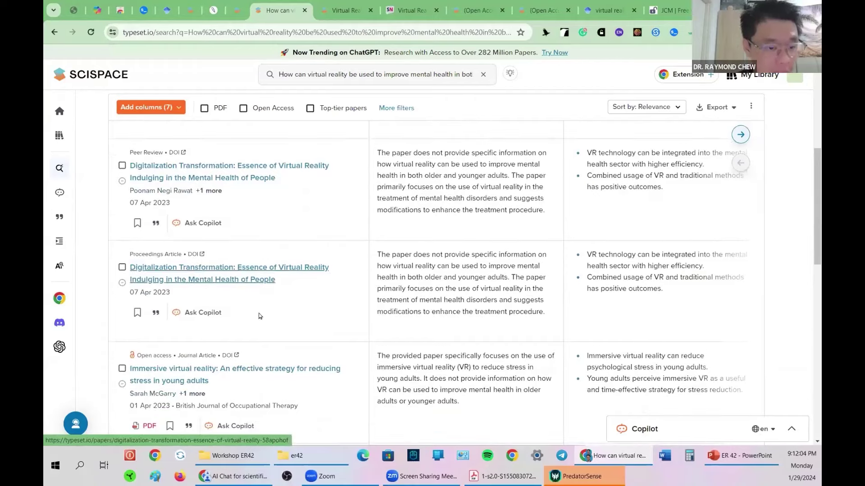
pyautogui.scroll(-1, 288, 297)
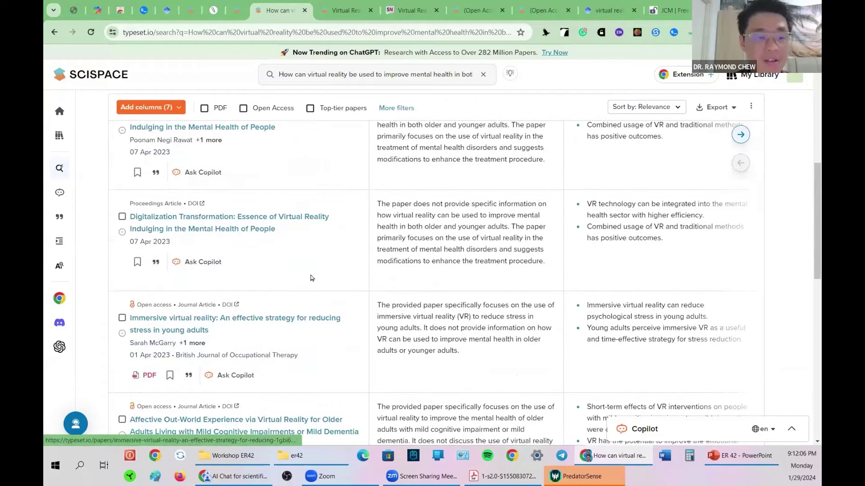
pyautogui.scroll(-3, 309, 278)
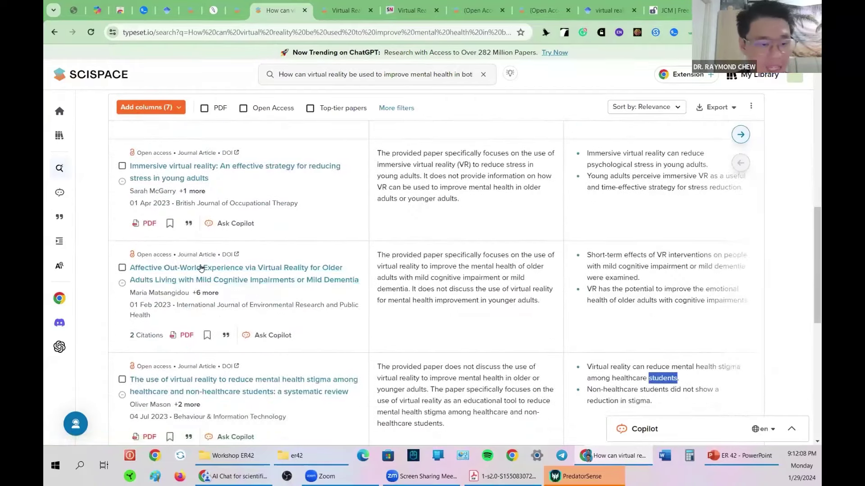
pyautogui.scroll(-2, 202, 266)
pyautogui.scroll(-5, 202, 267)
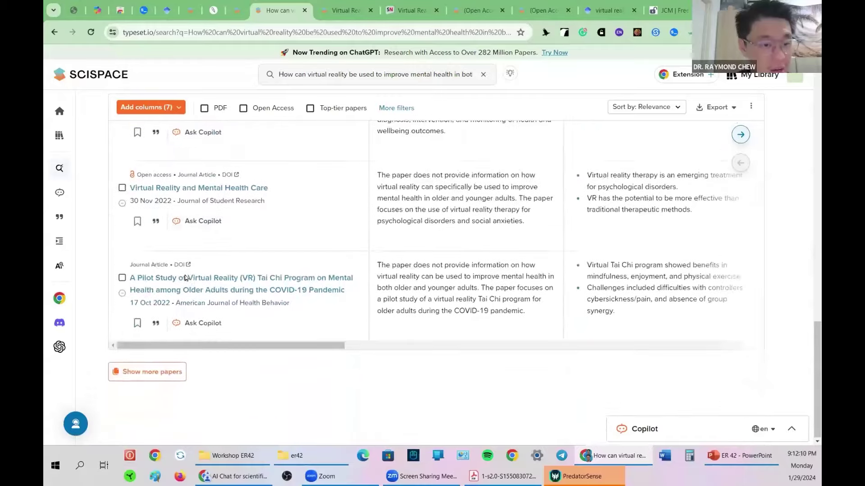
pyautogui.click(241, 283)
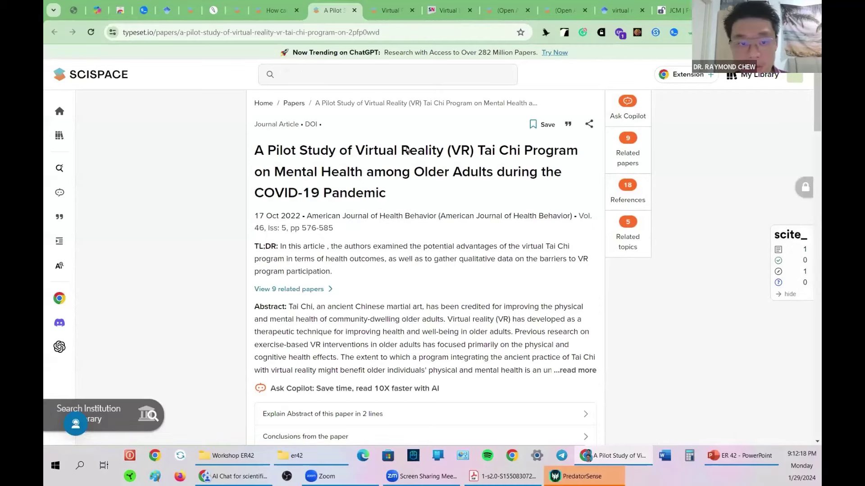
# Ask Copilot for the conclusions from the paper and look through the full list of suggested questions and the references.
pyautogui.scroll(-1, 400, 234)
pyautogui.scroll(-4, 393, 242)
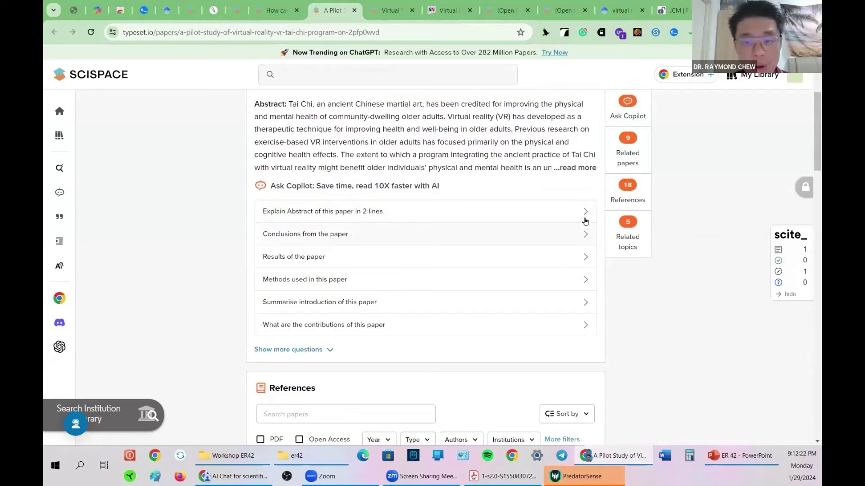
pyautogui.click(434, 236)
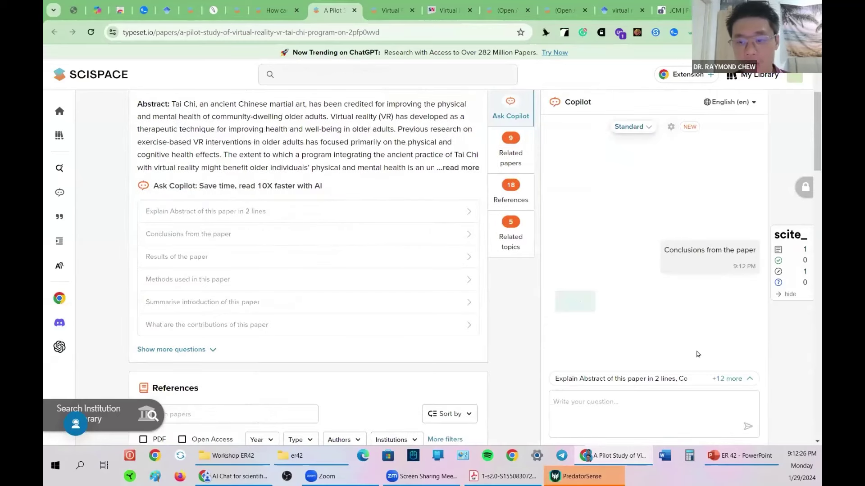
pyautogui.scroll(-1, 219, 293)
pyautogui.scroll(4, 253, 253)
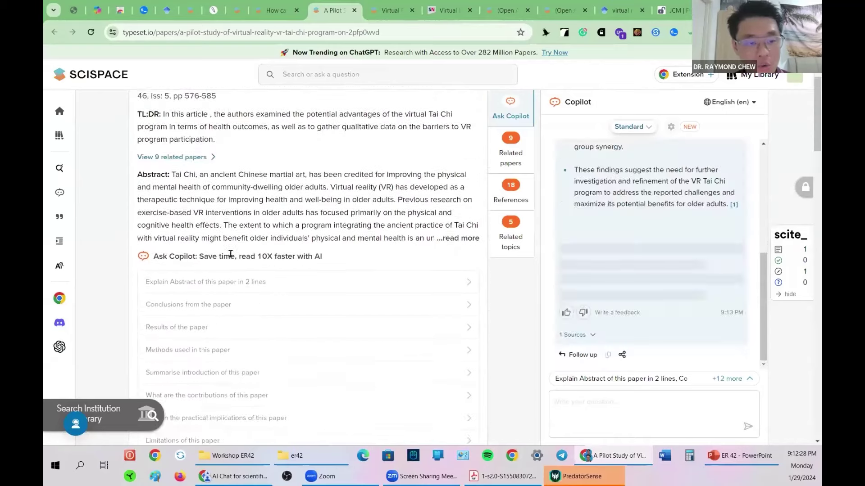
pyautogui.scroll(-6, 260, 241)
pyautogui.scroll(3, 309, 286)
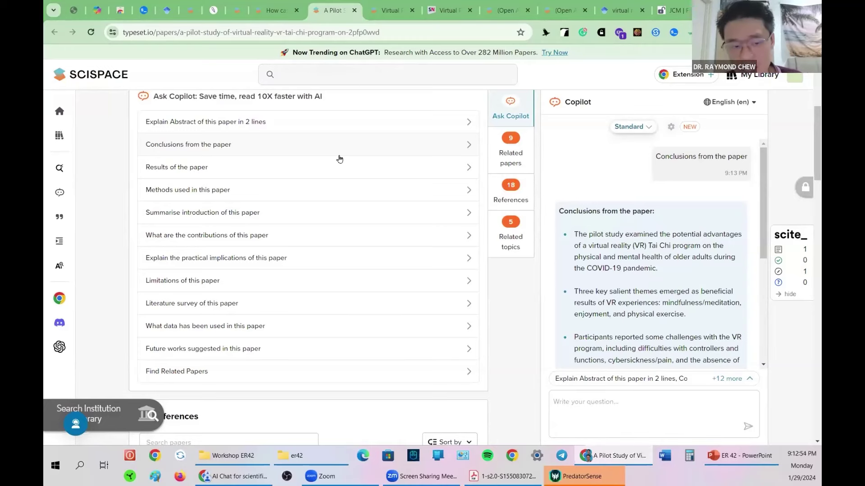
pyautogui.scroll(-3, 303, 257)
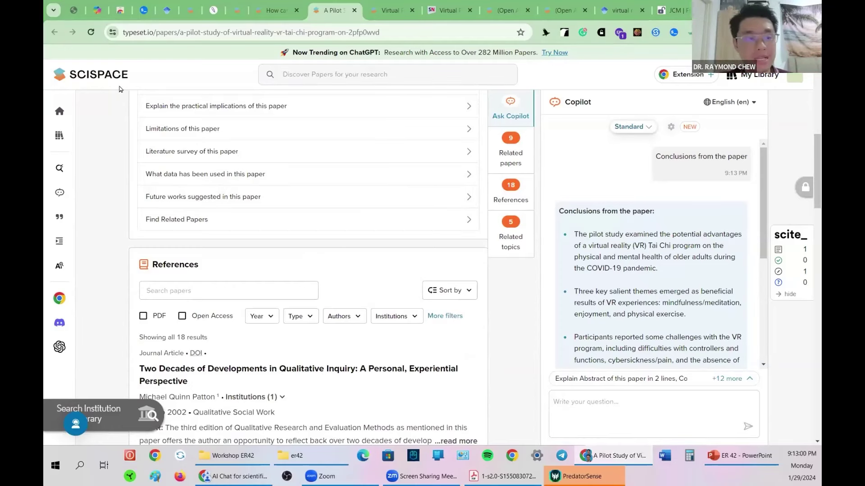
# Return to the SciSpace home page, open My Library and try to export its files table as a CSV file.
pyautogui.click(96, 78)
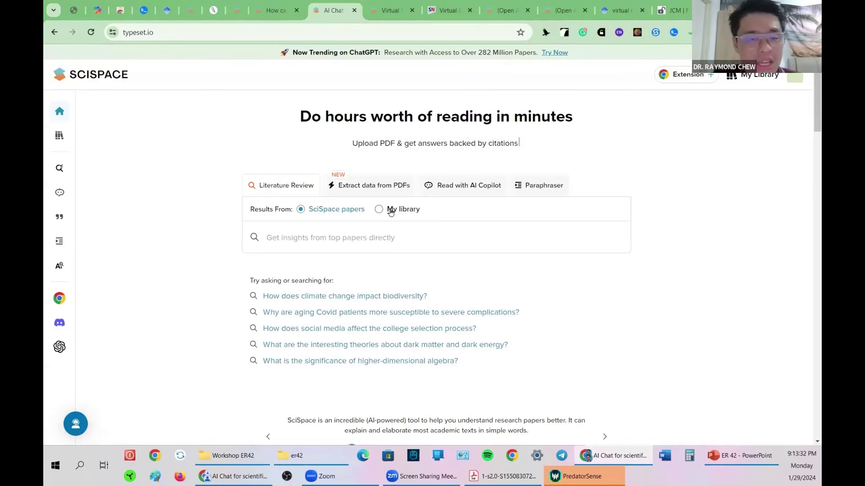
pyautogui.click(761, 77)
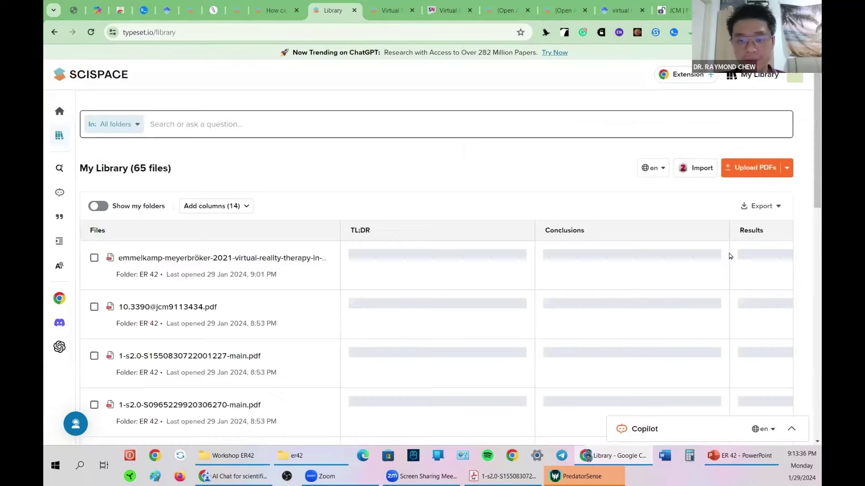
pyautogui.click(761, 205)
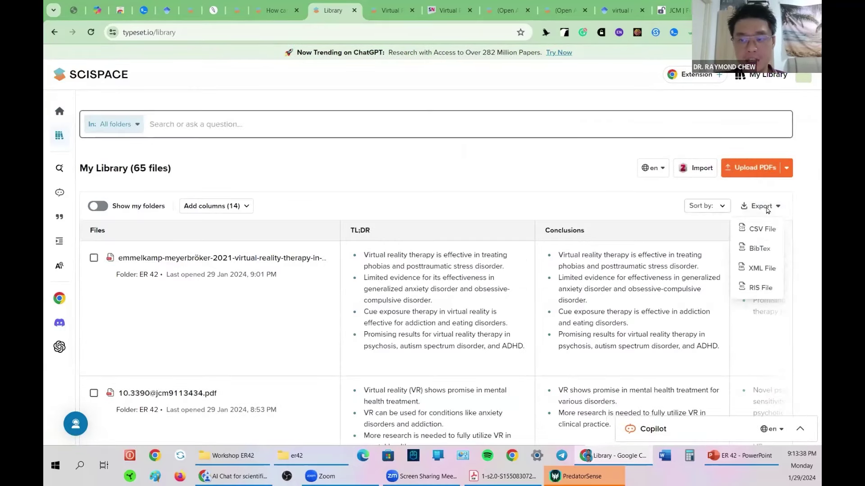
pyautogui.click(764, 231)
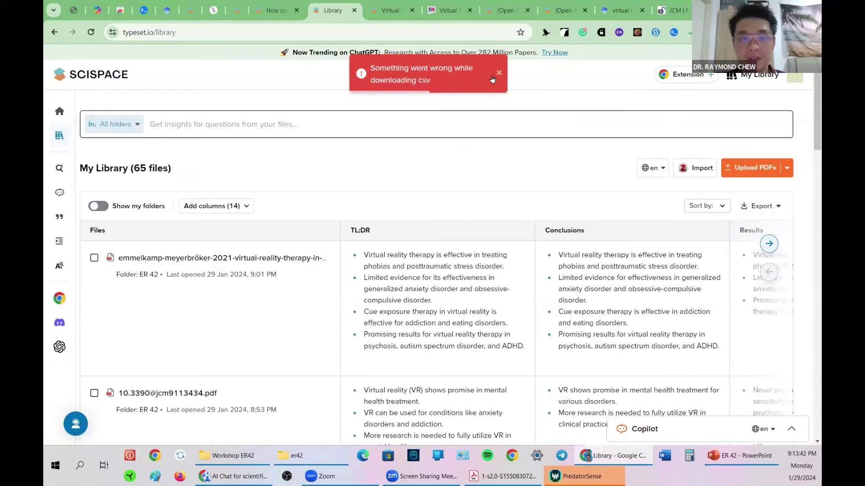
pyautogui.click(498, 74)
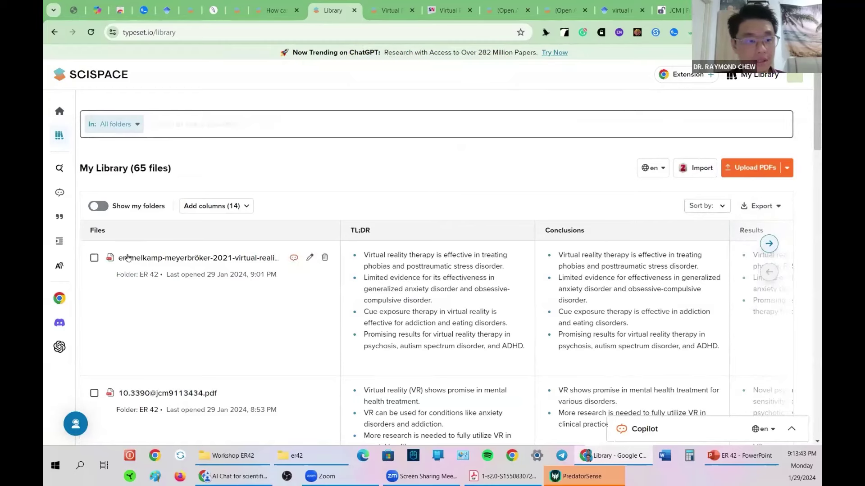
pyautogui.click(94, 259)
pyautogui.click(94, 393)
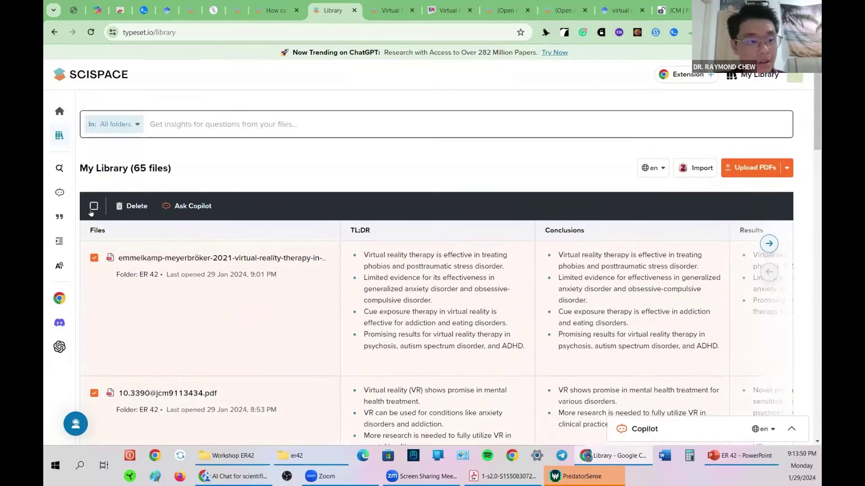
pyautogui.click(93, 207)
# Reload the library page, export its files table as a CSV file and open the export in Excel, maximized.
pyautogui.click(264, 31)
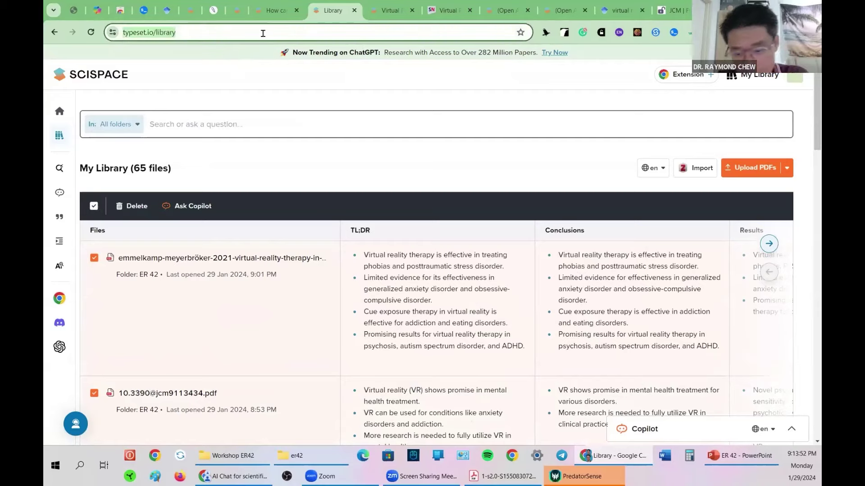
pyautogui.press('Return')
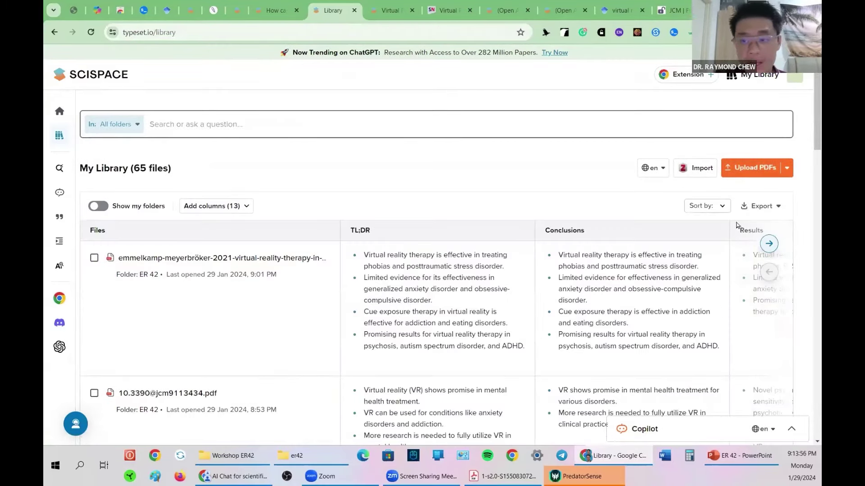
pyautogui.click(758, 206)
pyautogui.click(761, 230)
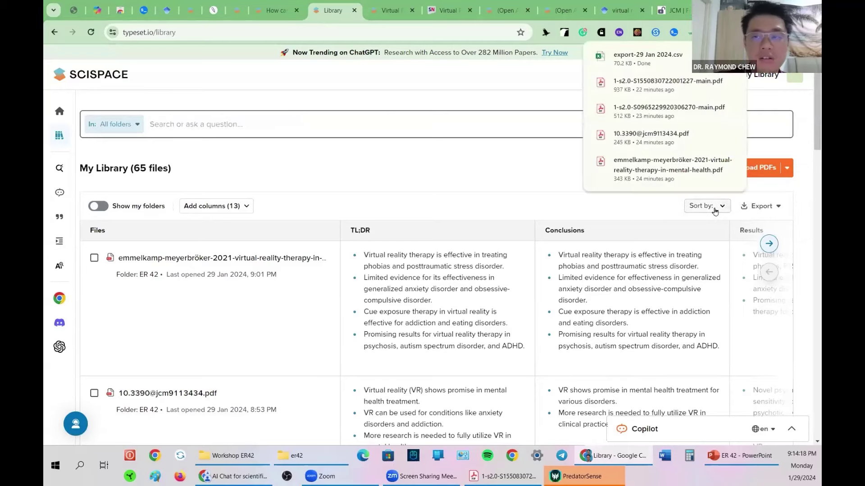
pyautogui.click(669, 87)
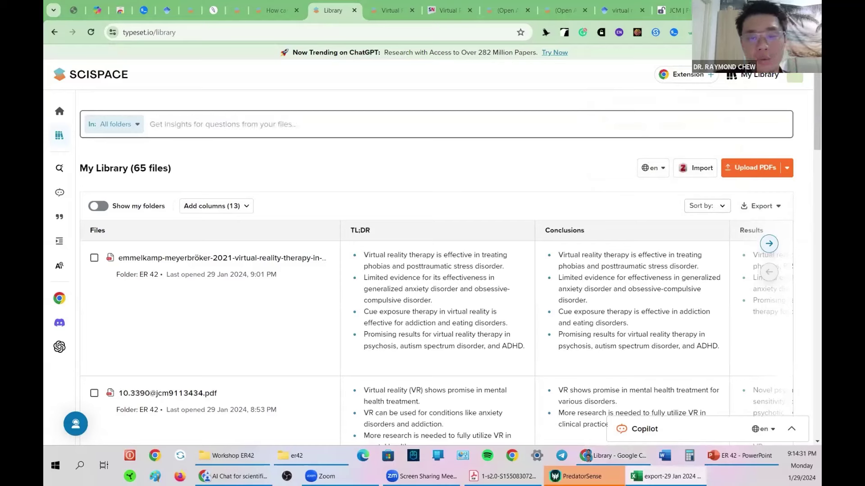
pyautogui.hotkey('alt', 'Tab')
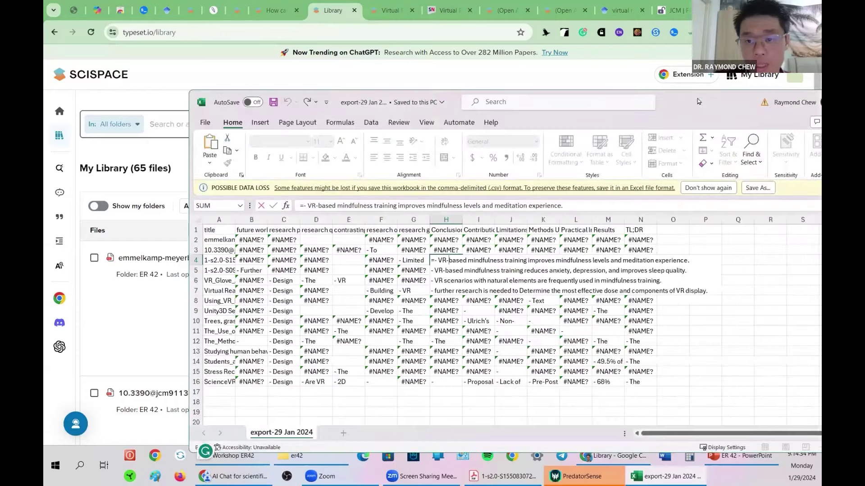
pyautogui.press('super+Up')
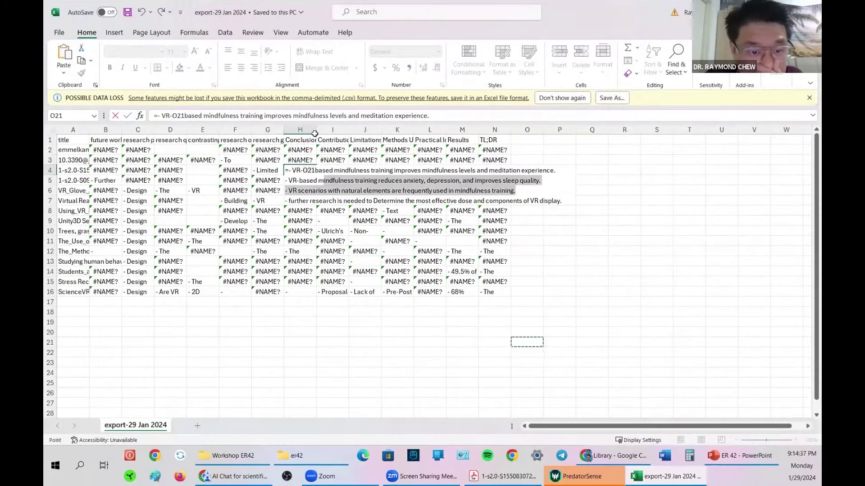
# Widen the Conclusions column and set the number format of all cells in the sheet to Text.
pyautogui.click(317, 129)
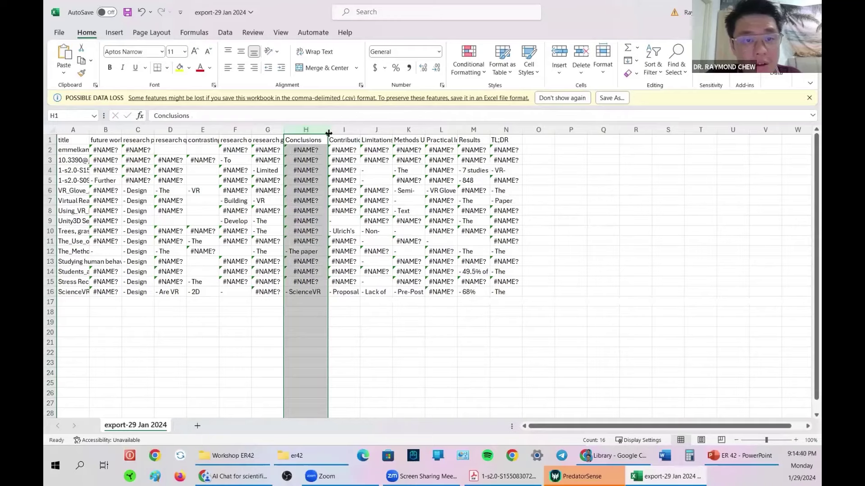
pyautogui.moveTo(317, 130); pyautogui.dragTo(489, 131)
pyautogui.hotkey('ctrl', 'a')
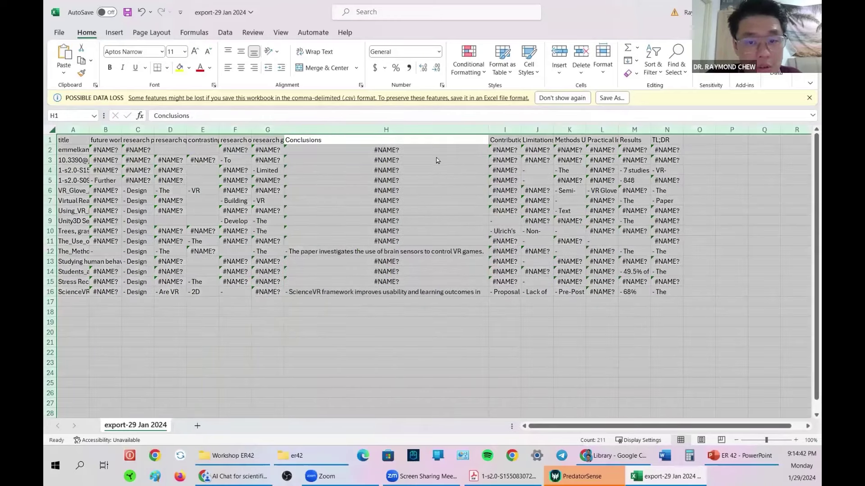
pyautogui.rightClick(435, 156)
pyautogui.click(523, 306)
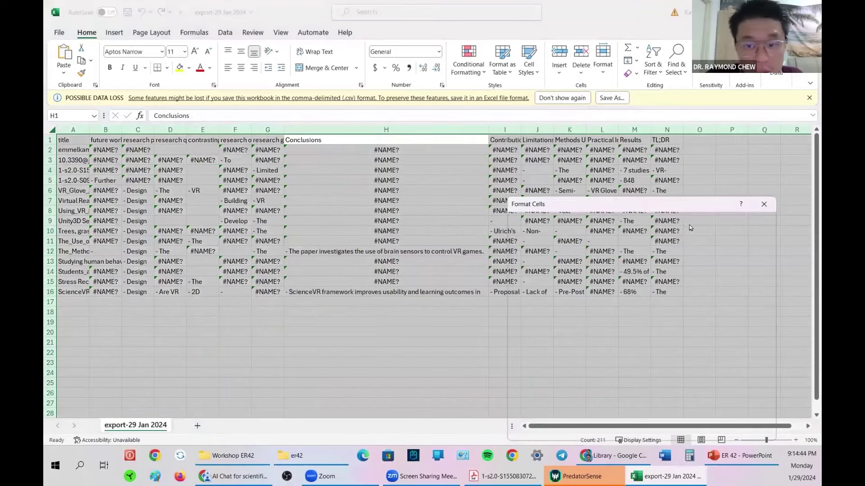
pyautogui.click(550, 303)
pyautogui.press('Return')
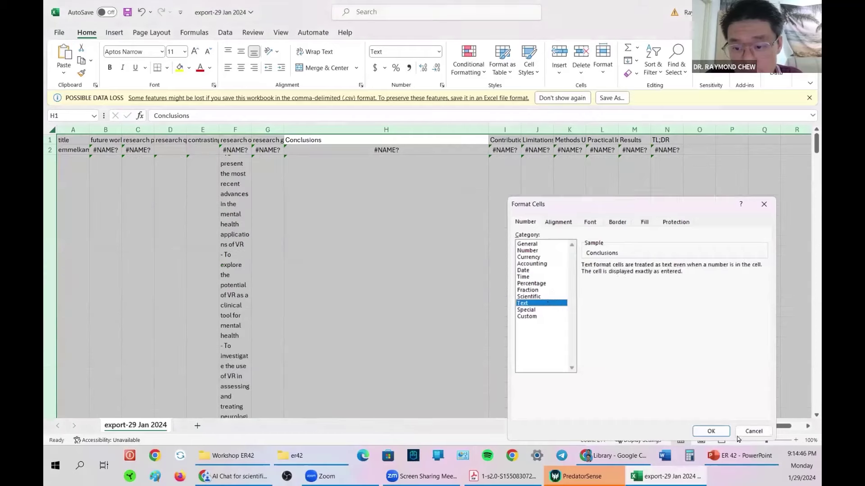
# Examine the full text of the research objective, research gap and other summary cells, and close the exported workbook.
pyautogui.click(266, 153)
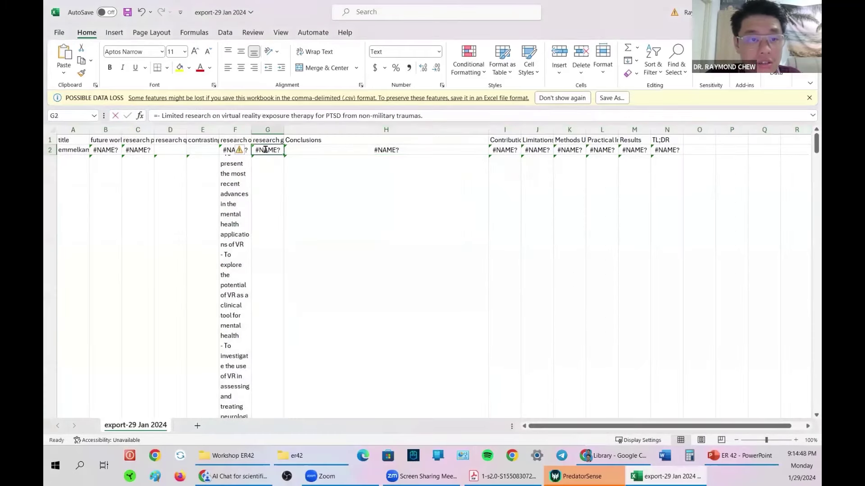
pyautogui.doubleClick(232, 145)
pyautogui.press('Escape')
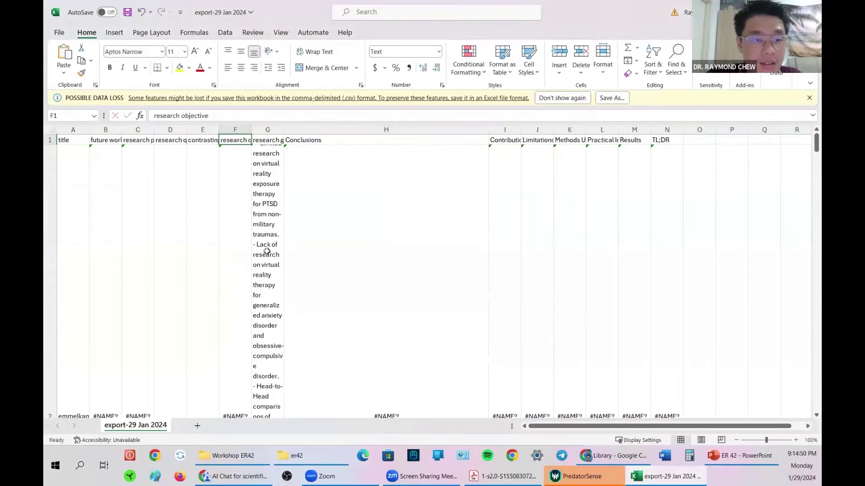
pyautogui.scroll(-1, 230, 324)
pyautogui.doubleClick(233, 317)
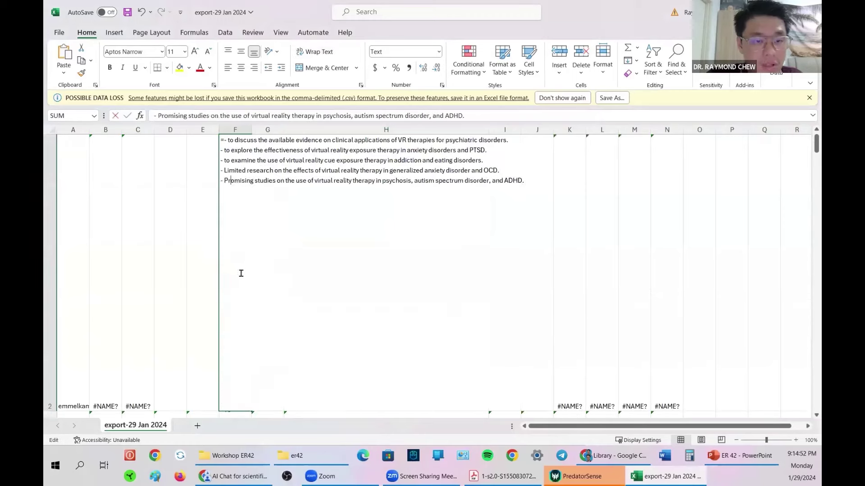
pyautogui.doubleClick(194, 269)
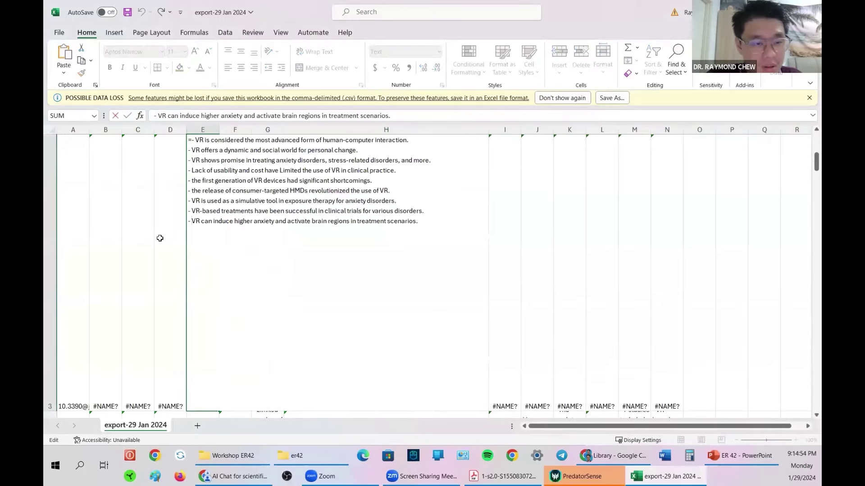
pyautogui.click(160, 237)
pyautogui.click(137, 239)
pyautogui.scroll(-5, 455, 295)
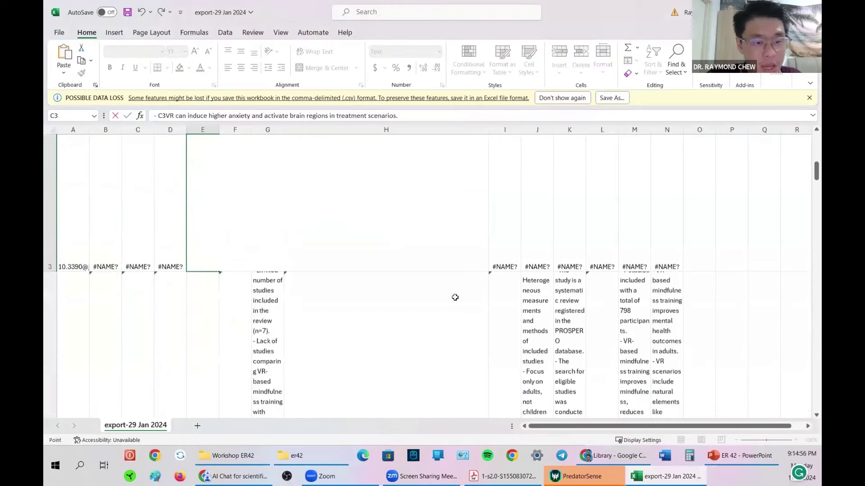
pyautogui.scroll(1, 239, 350)
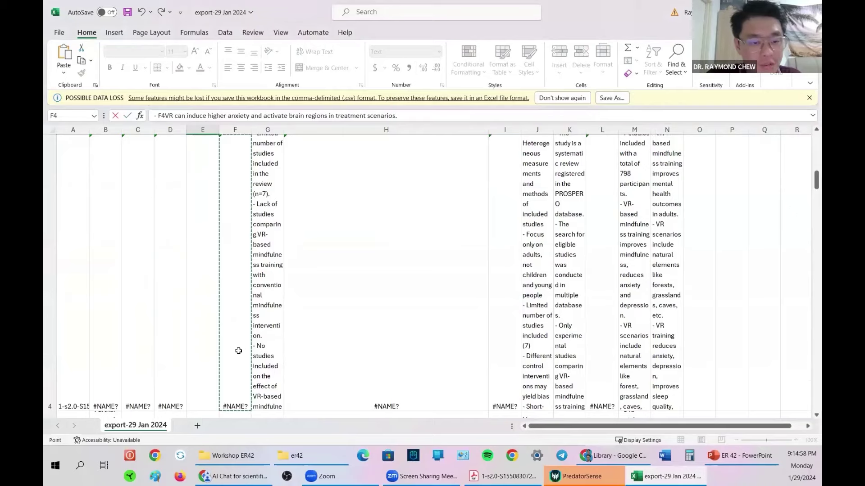
pyautogui.click(462, 318)
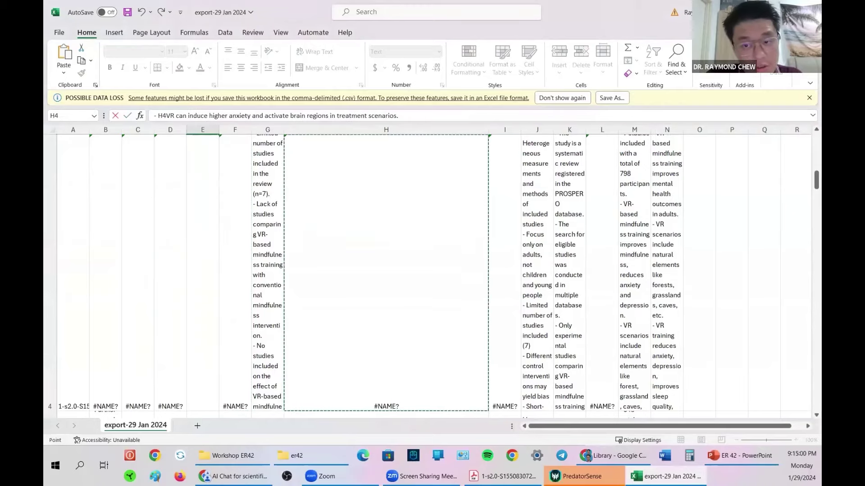
pyautogui.hotkey('alt', 'F4')
pyautogui.click(455, 244)
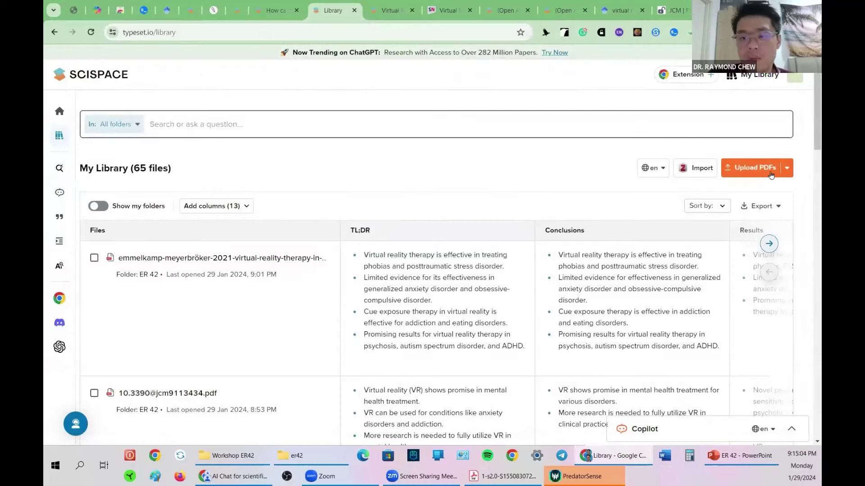
# Check the library's export formats and rerun the recent search "How can virtual reality be used to enhance language learning?" from the home page.
pyautogui.click(761, 206)
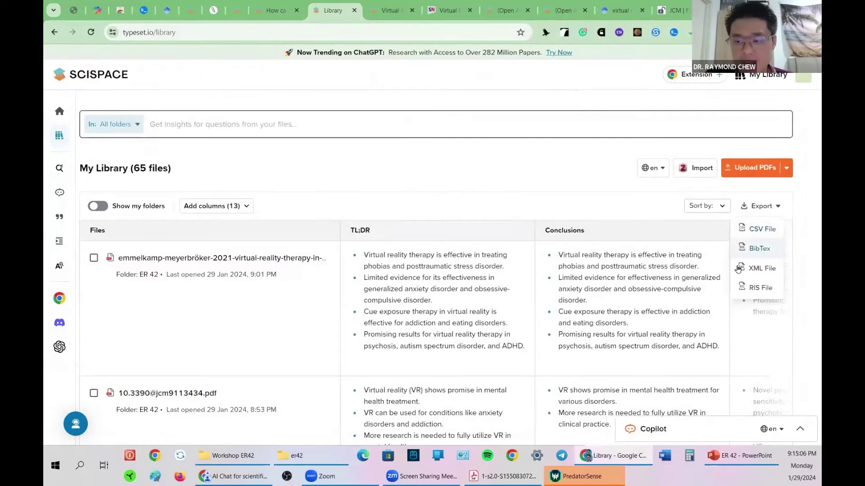
pyautogui.click(478, 188)
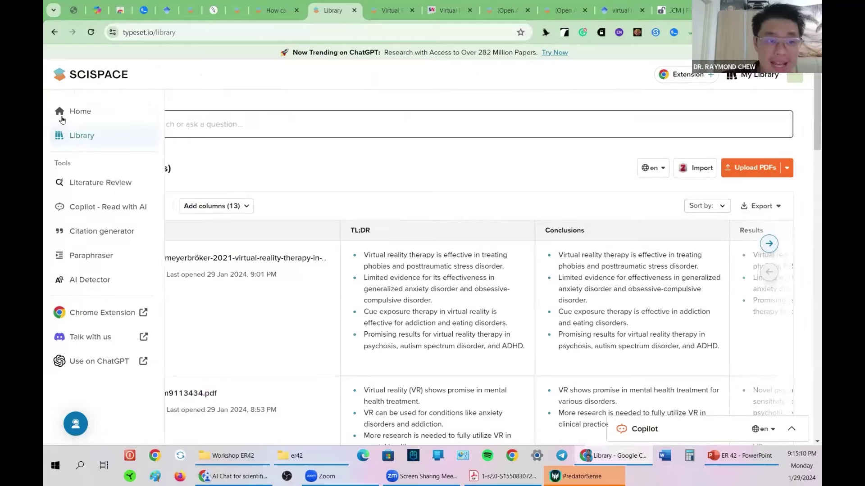
pyautogui.click(80, 111)
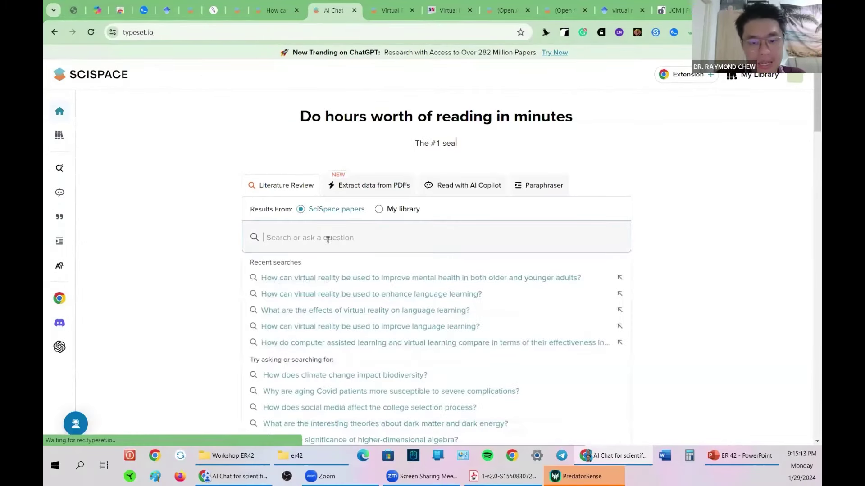
pyautogui.click(471, 296)
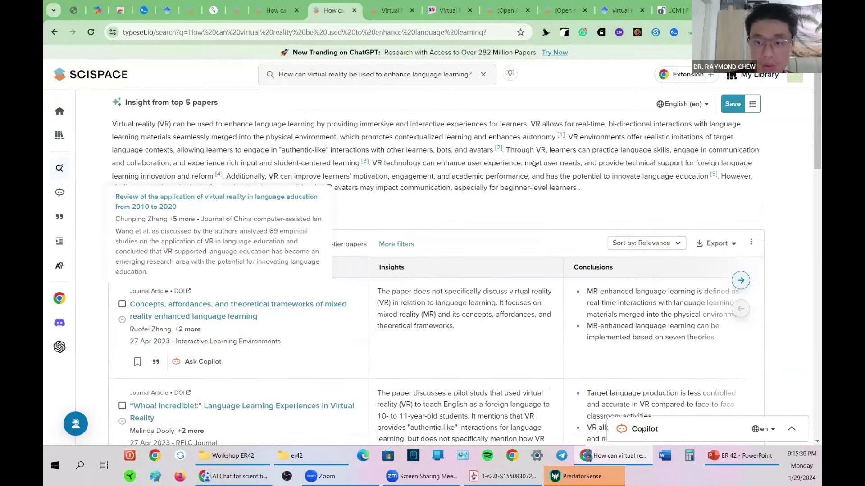
# Preview the papers cited in the insight from the top 5 papers and highlight the whole insight paragraph.
pyautogui.moveTo(561, 137)
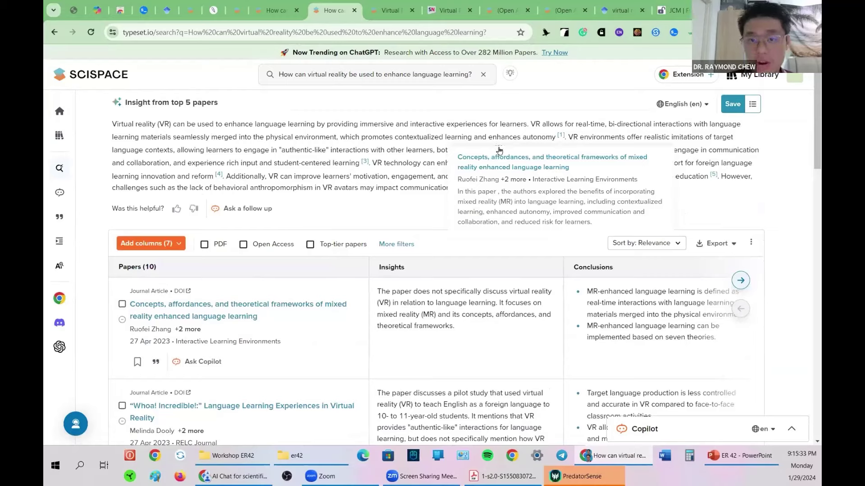
pyautogui.moveTo(498, 149)
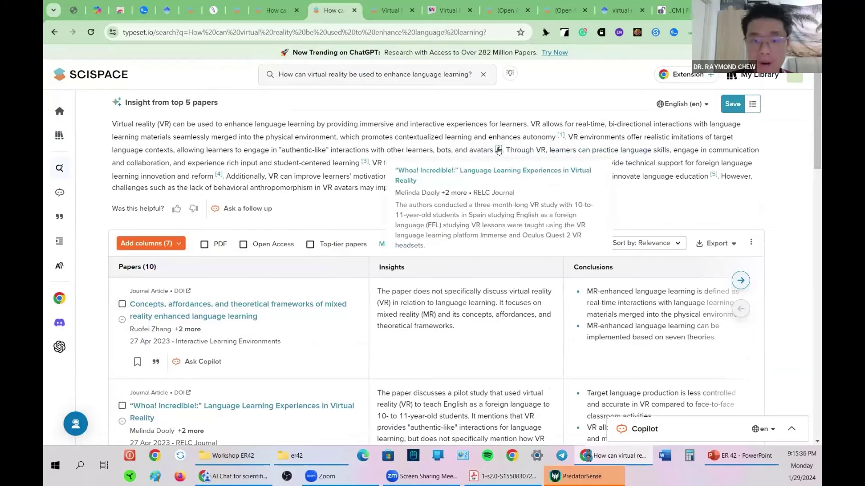
pyautogui.moveTo(714, 174)
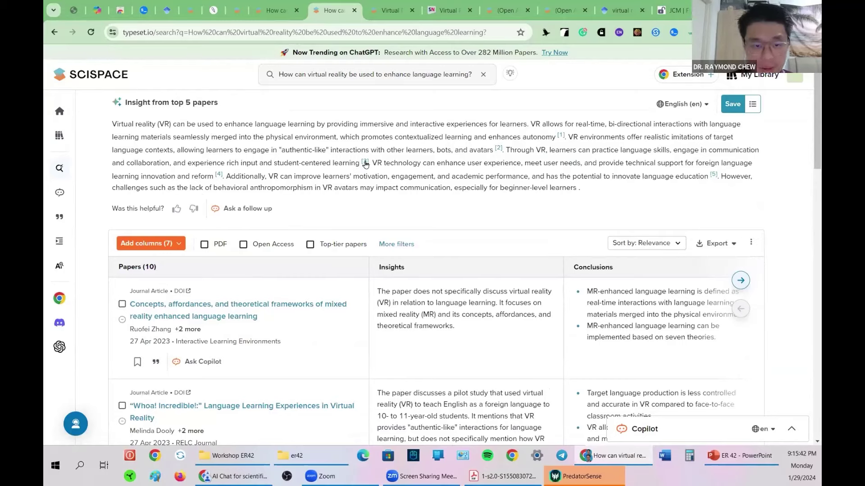
pyautogui.moveTo(113, 124); pyautogui.dragTo(377, 164)
pyautogui.moveTo(587, 210); pyautogui.dragTo(603, 193)
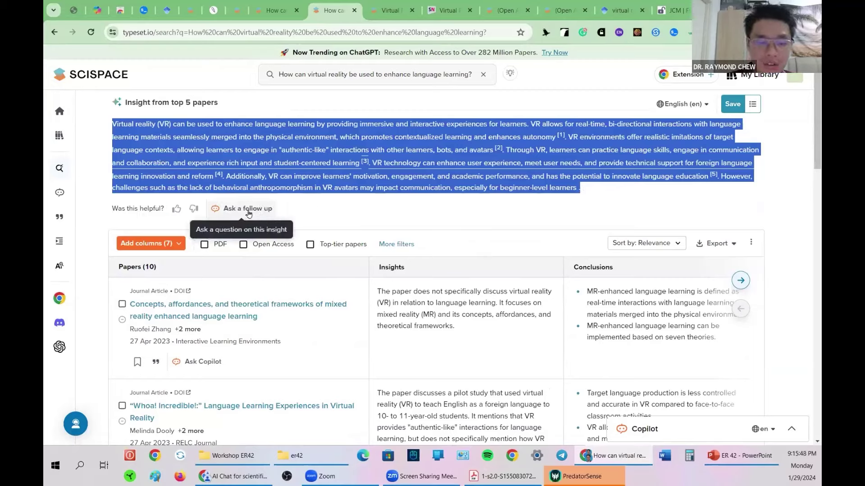
# Ask Copilot the follow-up "from this insight, tell me which idea i can further it on my future study" and read its answer.
pyautogui.click(249, 210)
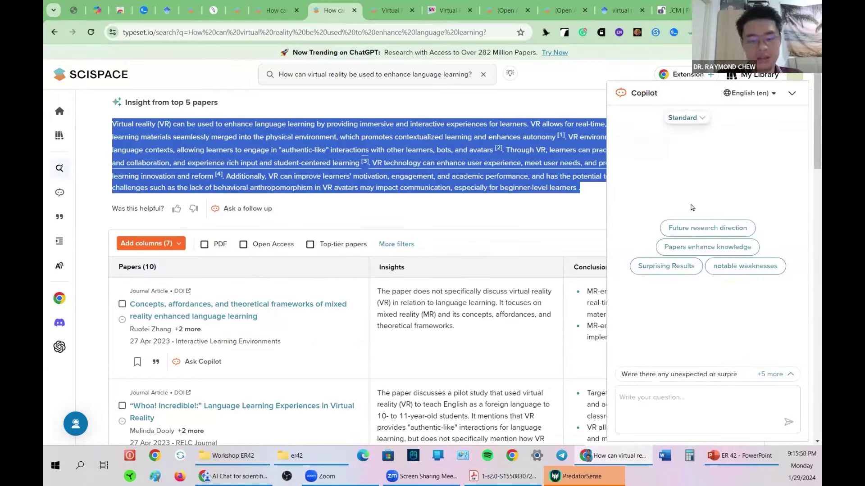
pyautogui.click(675, 392)
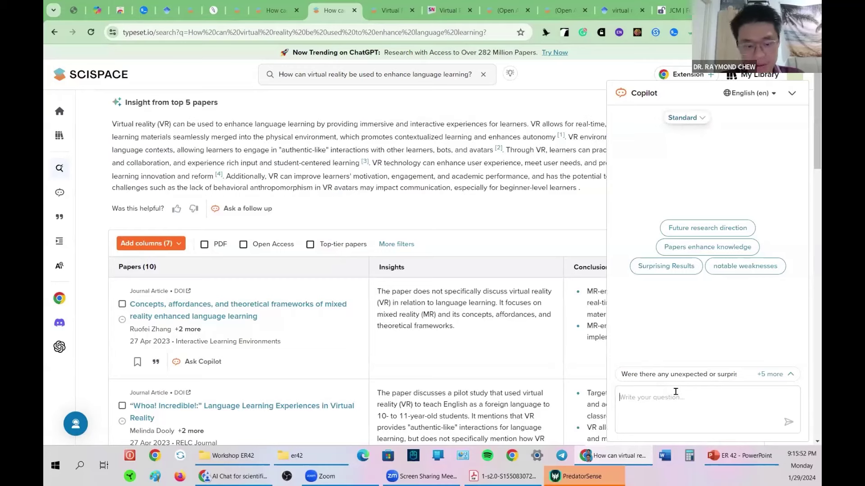
pyautogui.write('from')
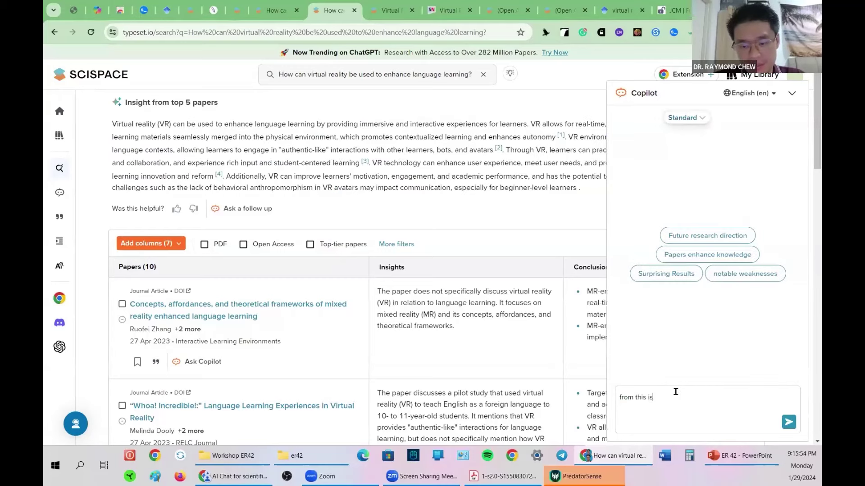
pyautogui.write(' this insight, tell')
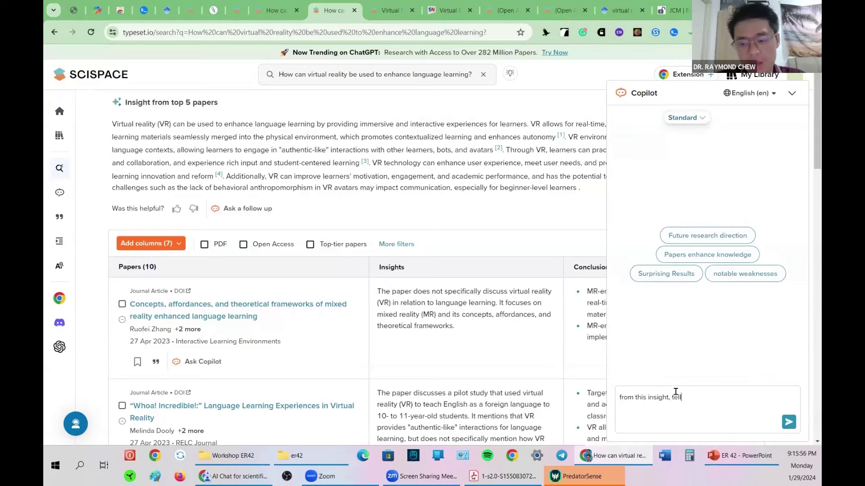
pyautogui.write(' me which idea i can further')
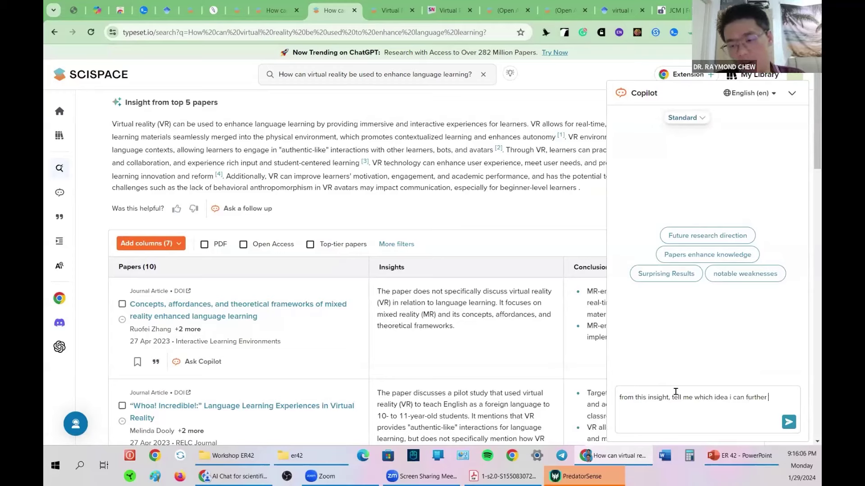
pyautogui.write('it on my futu')
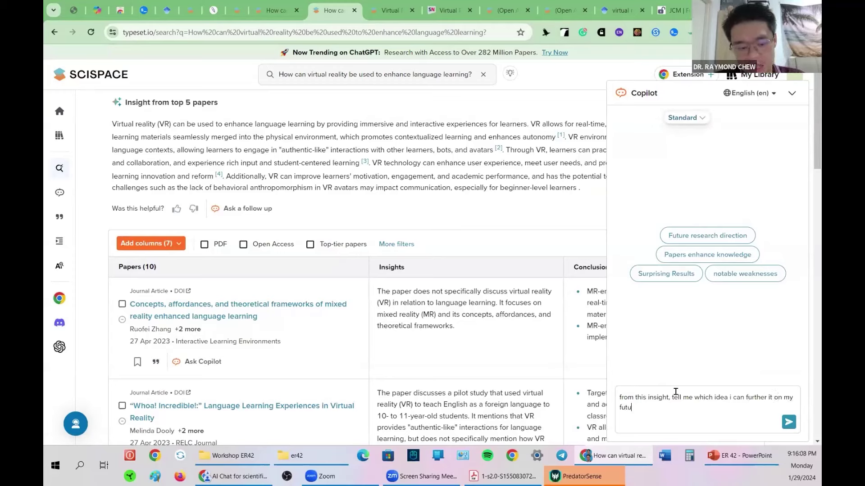
pyautogui.write('re study')
pyautogui.press('Return')
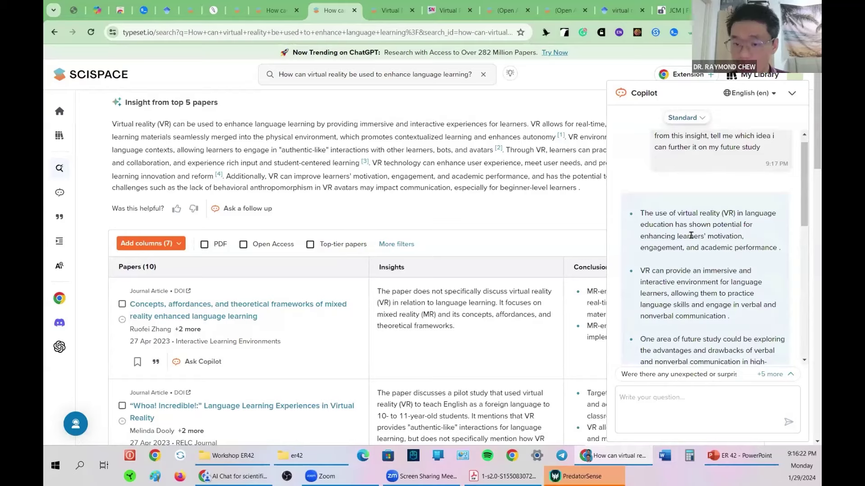
pyautogui.moveTo(664, 236); pyautogui.dragTo(738, 281)
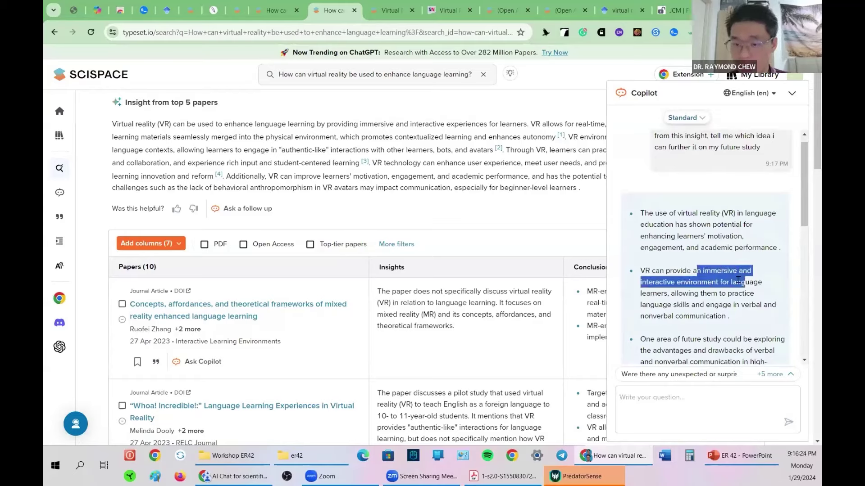
# Read through Copilot's answer to the end, highlighting its suggested areas for future study and research focus.
pyautogui.moveTo(695, 339); pyautogui.dragTo(716, 350)
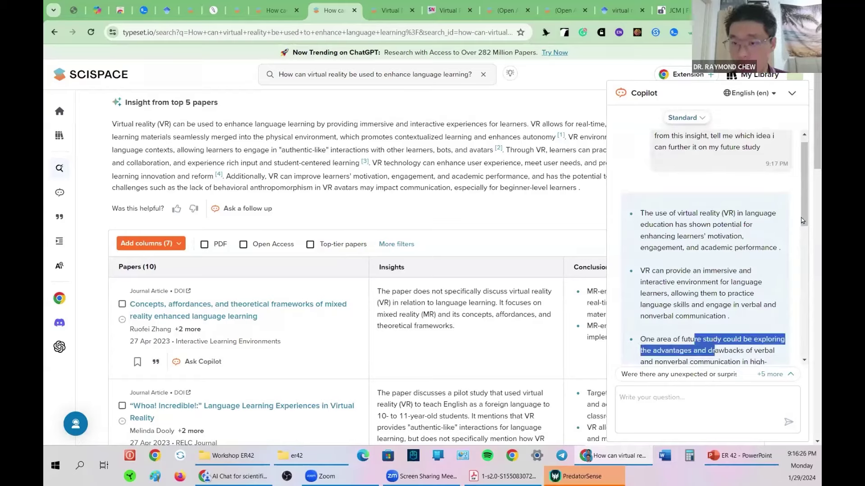
pyautogui.scroll(-3, 798, 267)
pyautogui.click(728, 226)
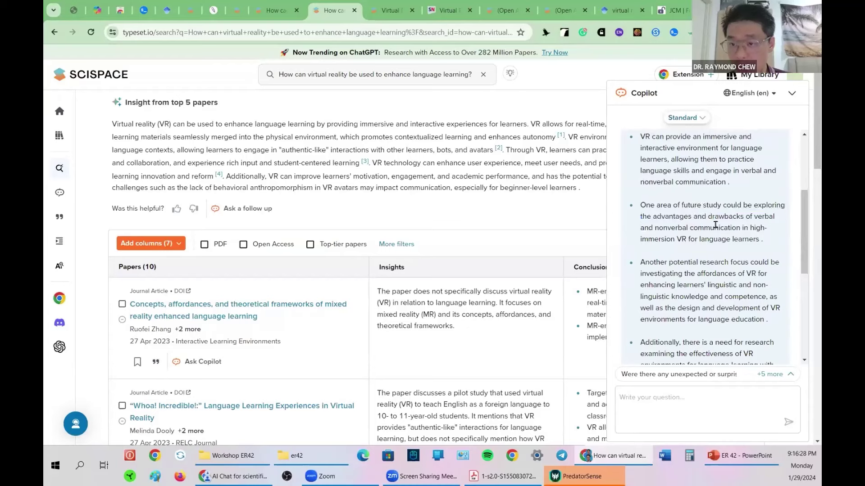
pyautogui.moveTo(665, 223); pyautogui.dragTo(753, 240)
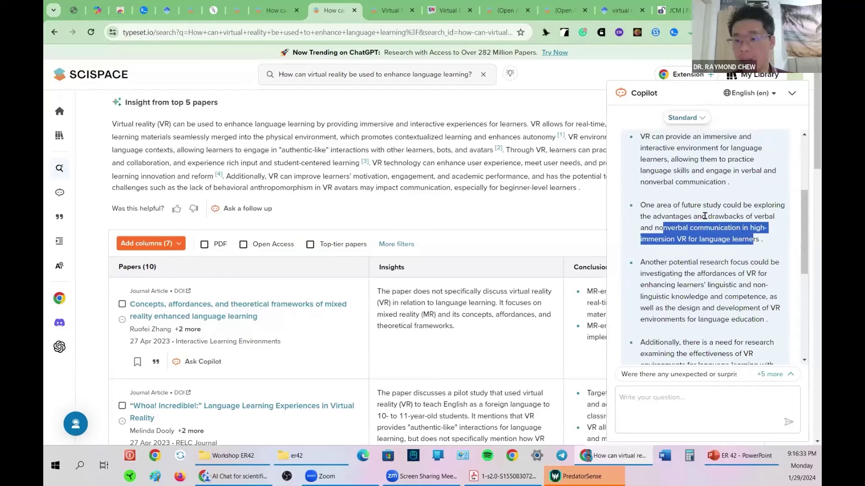
pyautogui.scroll(-1, 763, 225)
pyautogui.moveTo(701, 216); pyautogui.dragTo(759, 227)
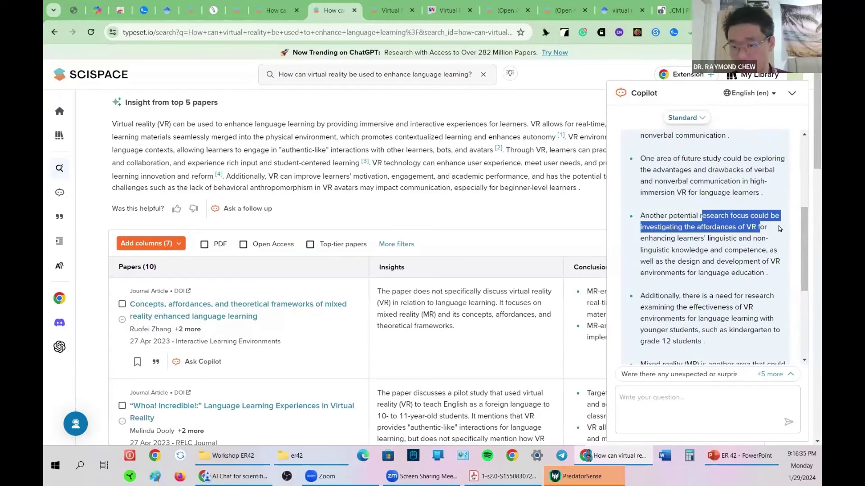
pyautogui.moveTo(714, 295); pyautogui.dragTo(747, 307)
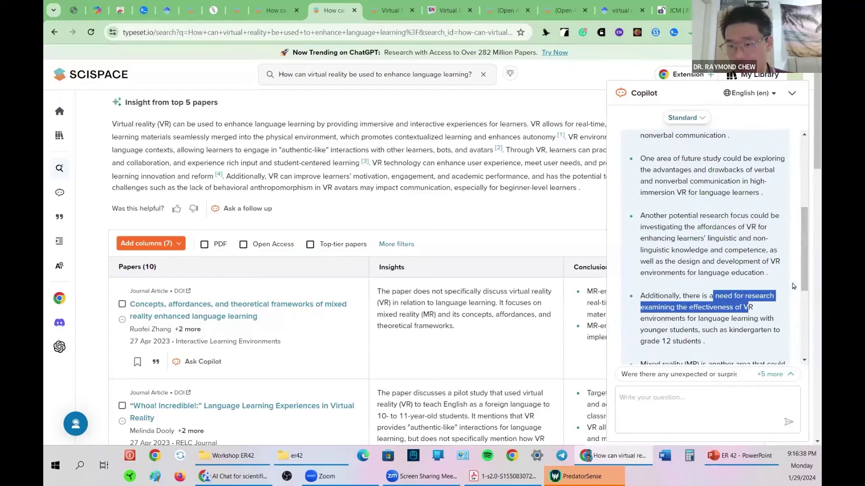
pyautogui.scroll(-4, 739, 293)
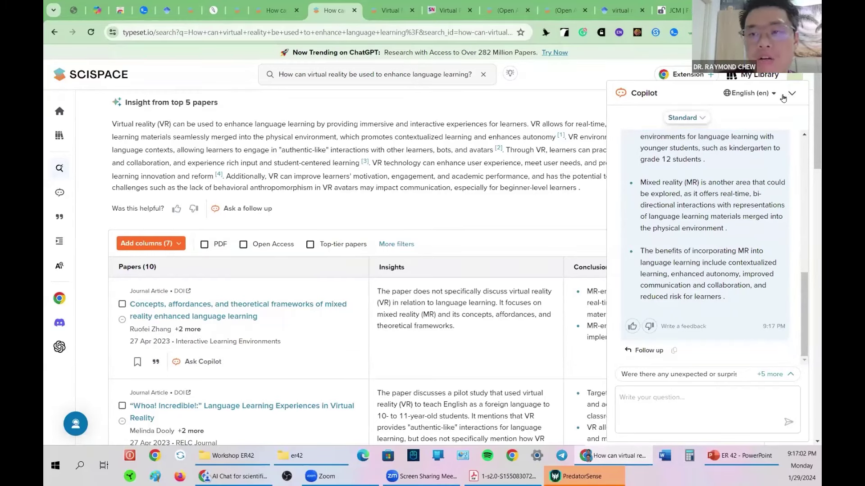
pyautogui.moveTo(91, 279)
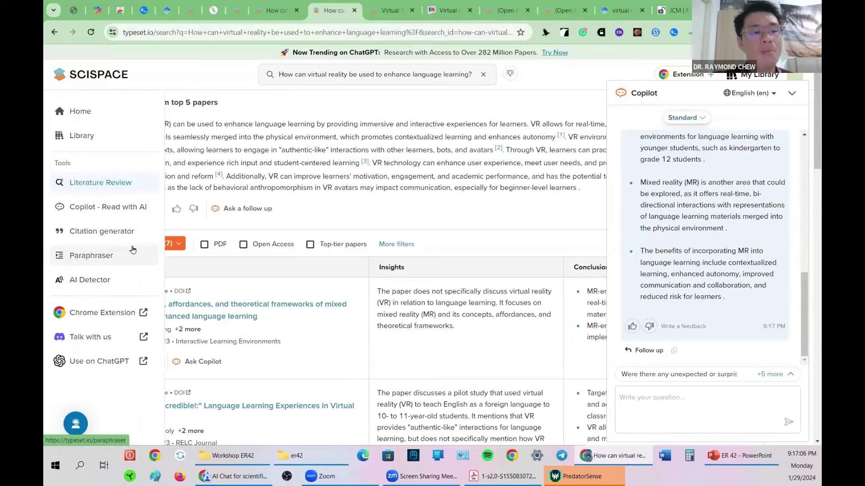
pyautogui.click(91, 256)
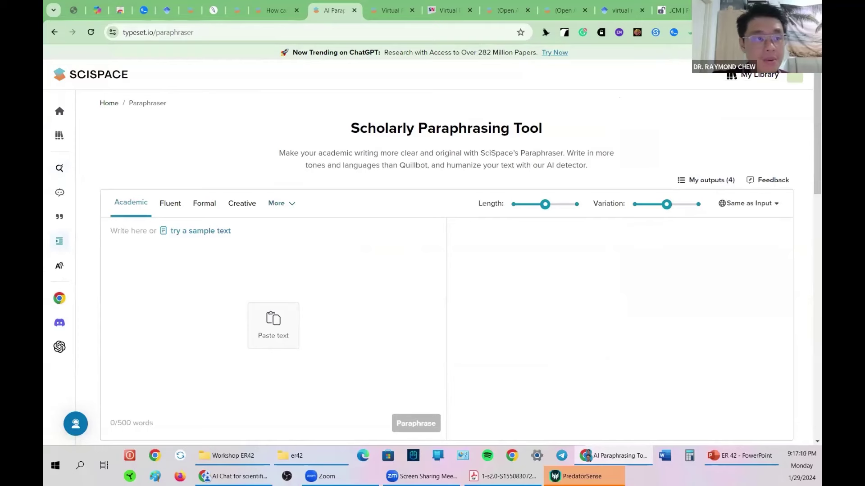
pyautogui.click(54, 32)
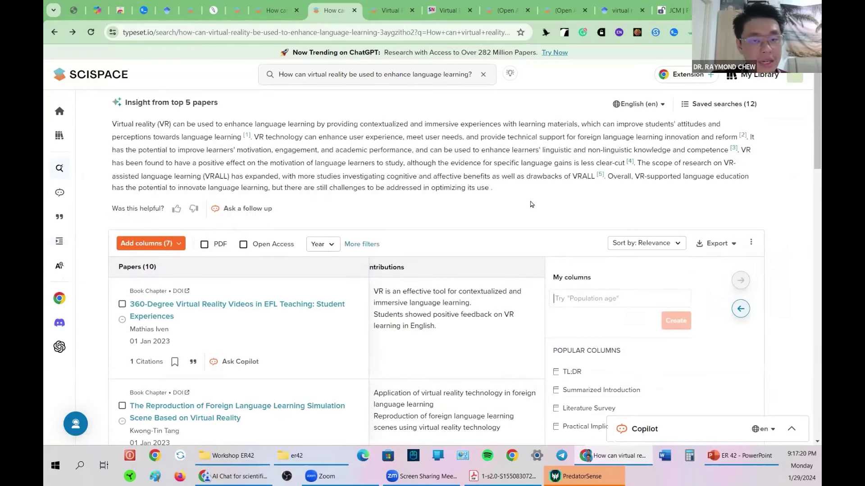
# Copy the whole insight paragraph from the top 5 papers into the AI Detector, analyse it as scientific text and review the report.
pyautogui.moveTo(493, 187); pyautogui.dragTo(112, 123)
pyautogui.hotkey('ctrl', 'c')
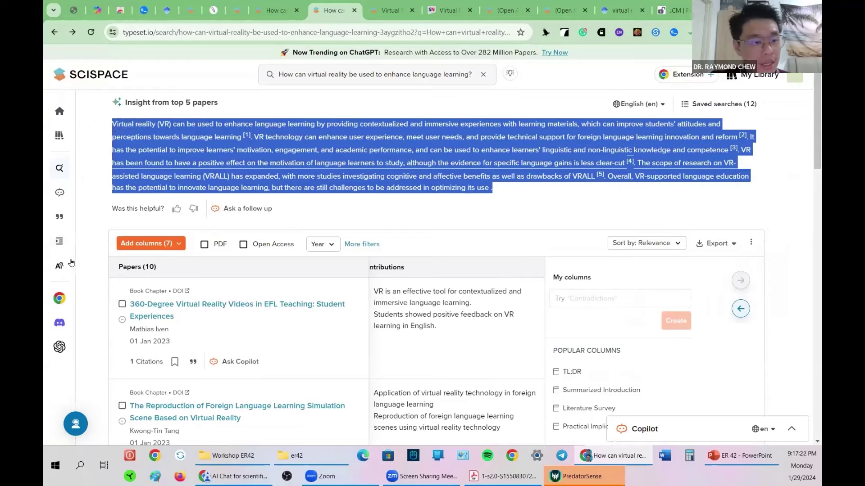
pyautogui.click(88, 288)
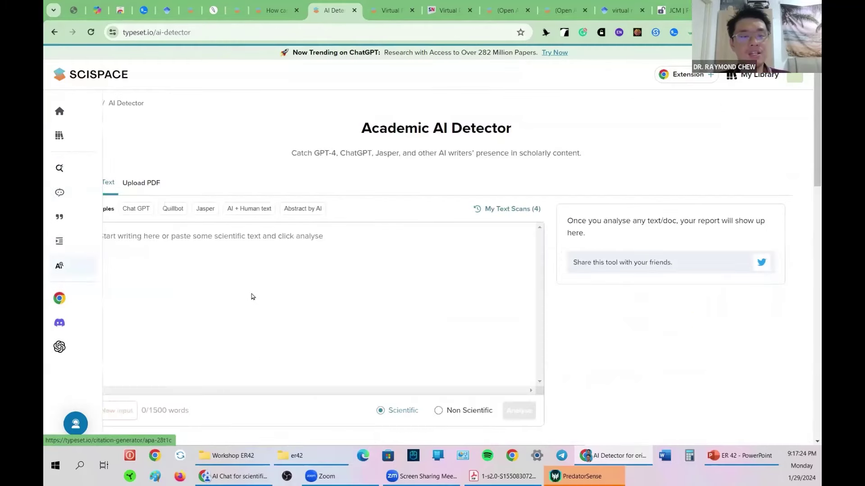
pyautogui.click(295, 235)
pyautogui.hotkey('ctrl', 'v')
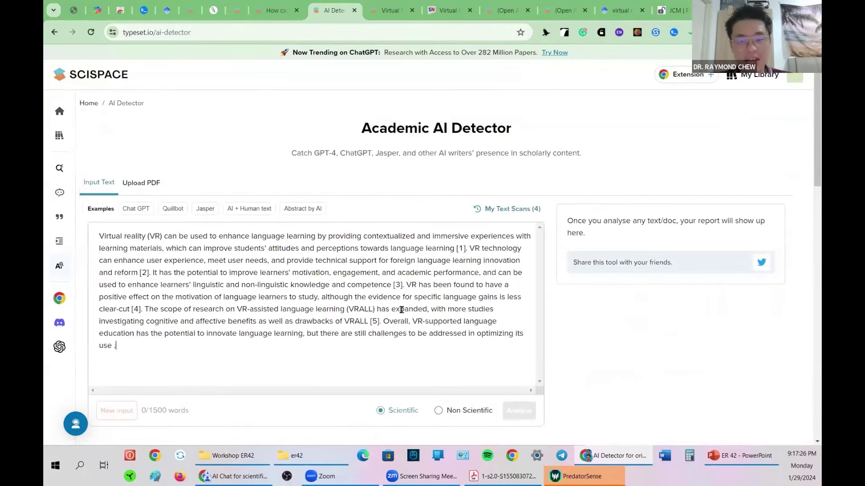
pyautogui.click(518, 411)
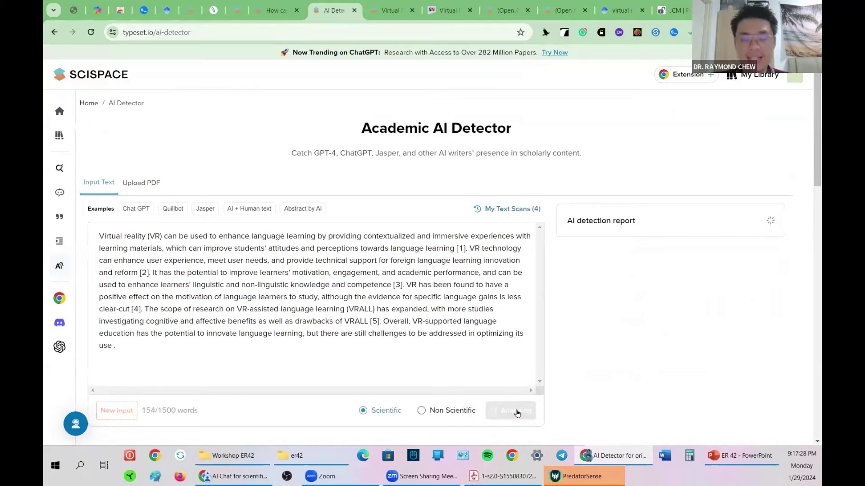
pyautogui.scroll(-3, 518, 414)
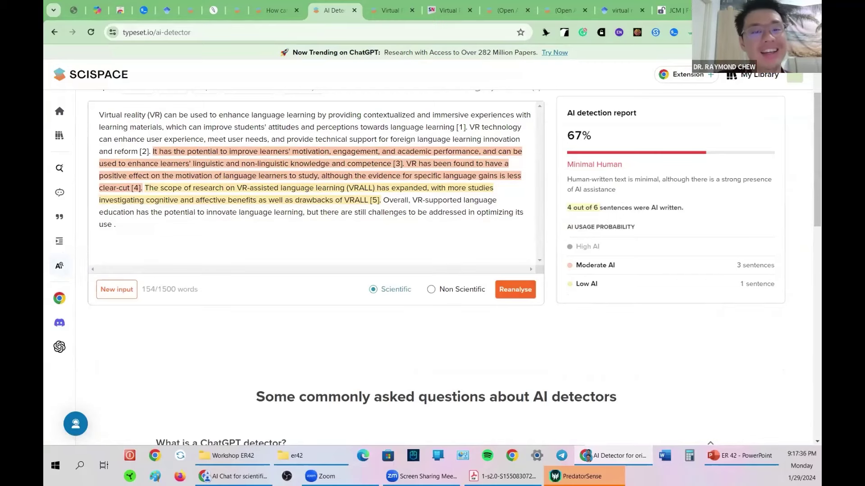
pyautogui.scroll(1, 134, 284)
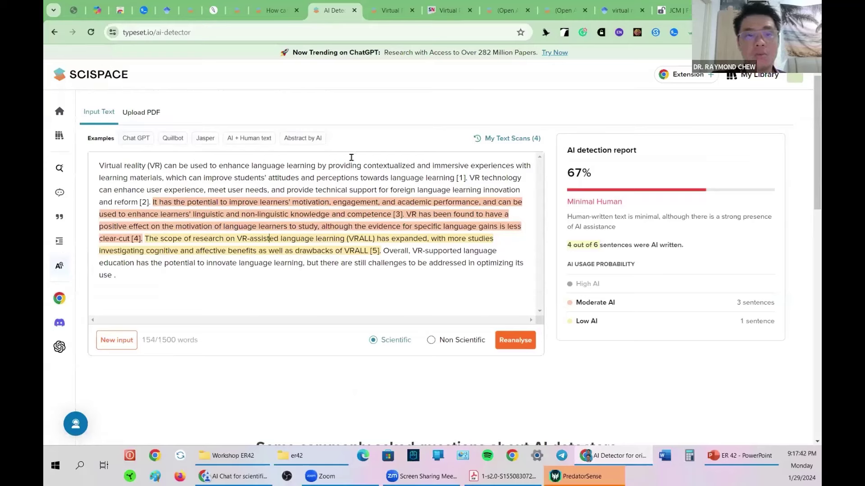
# Paste the copied insight paragraph into the Paraphraser, check the additional tone options and paraphrase it in the Academic tone.
pyautogui.moveTo(92, 252)
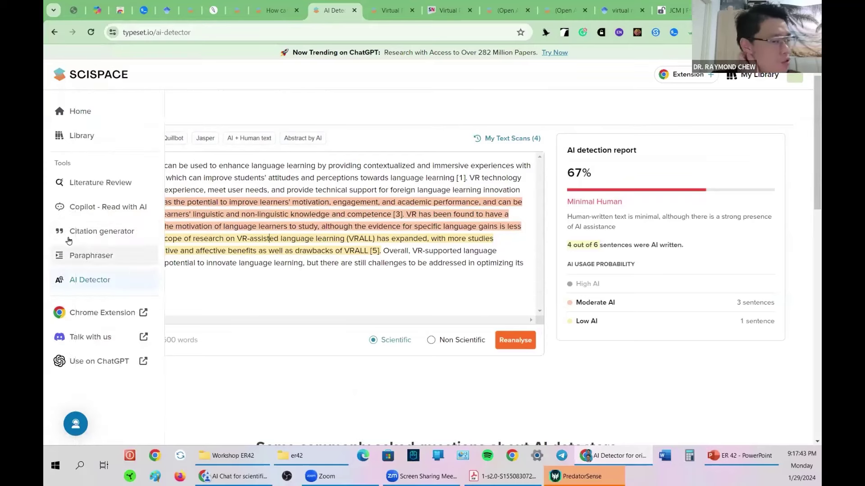
pyautogui.click(93, 254)
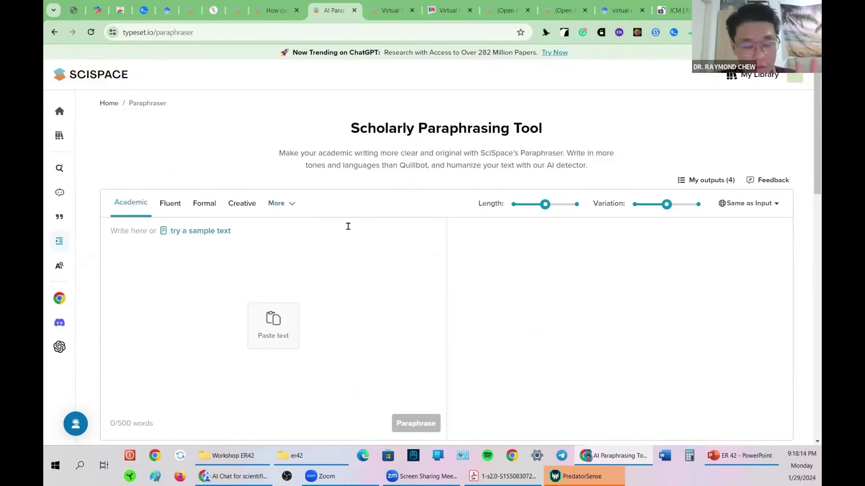
pyautogui.hotkey('ctrl', 'v')
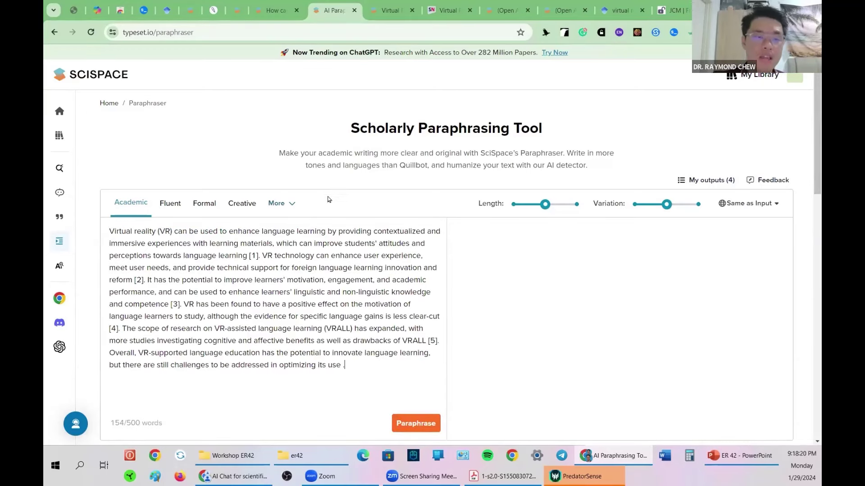
pyautogui.click(293, 204)
pyautogui.scroll(-5, 266, 308)
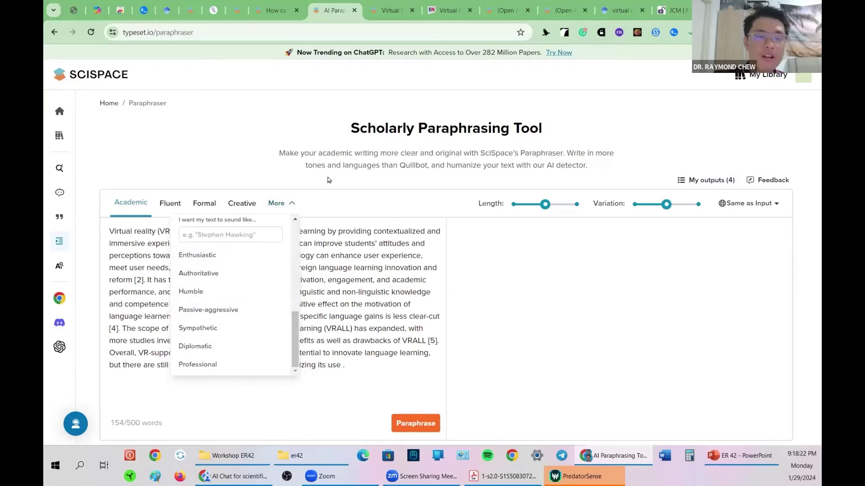
pyautogui.click(377, 175)
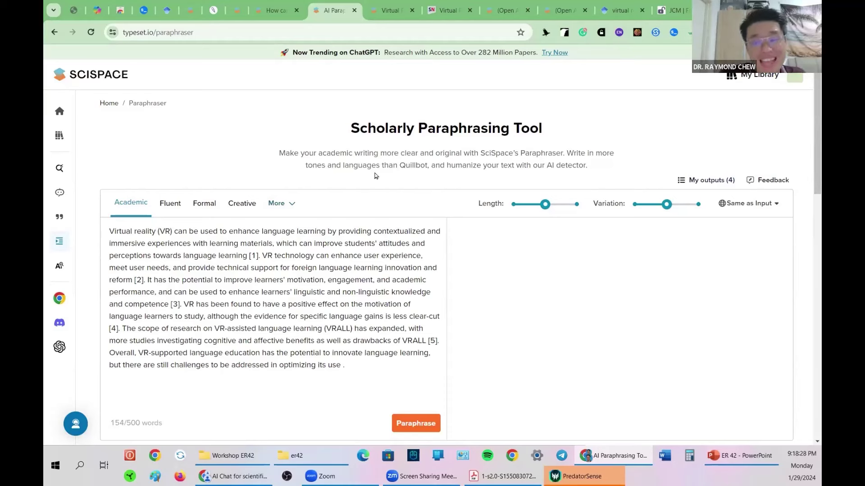
pyautogui.click(401, 422)
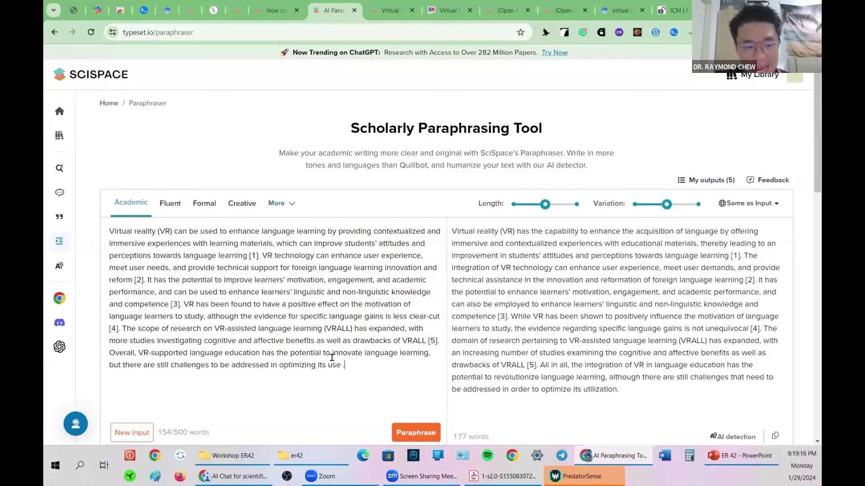
# Compare the original insight paragraph with its paraphrased version by highlighting passages in both texts.
pyautogui.moveTo(346, 366); pyautogui.dragTo(101, 241)
pyautogui.moveTo(648, 388); pyautogui.dragTo(636, 378)
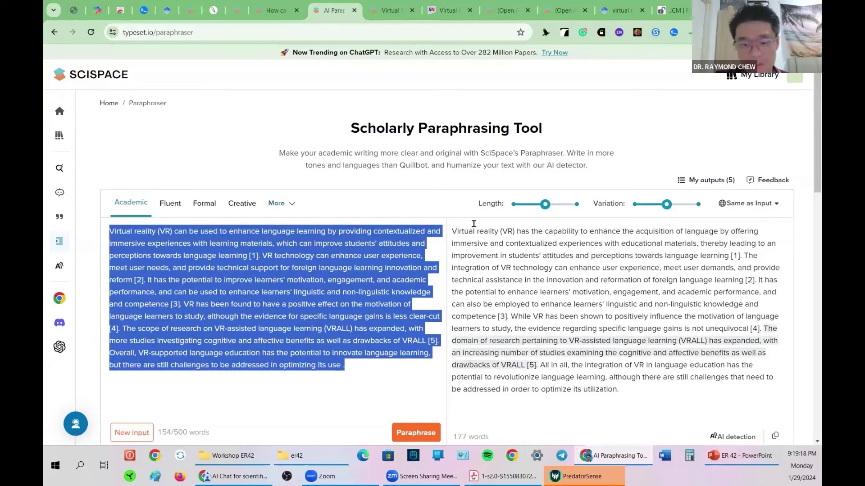
pyautogui.moveTo(508, 273); pyautogui.dragTo(643, 243)
pyautogui.click(423, 256)
pyautogui.moveTo(737, 247); pyautogui.dragTo(740, 274)
pyautogui.hotkey('ctrl', 'z')
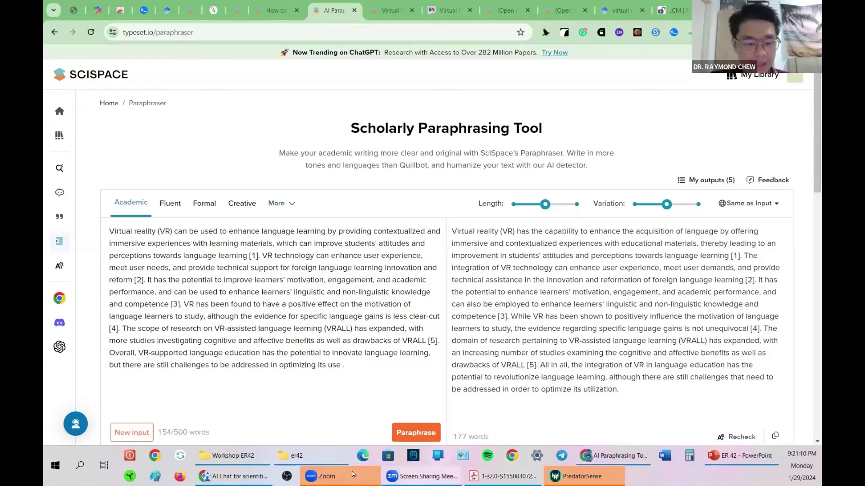
# Switch to the other browser window with the SciSpace home page and open the pricing page from its footer.
pyautogui.click(249, 477)
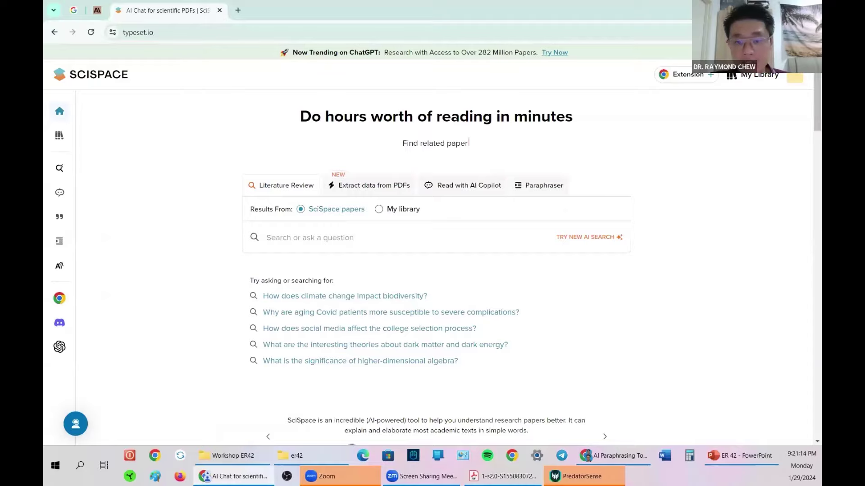
pyautogui.scroll(-15, 455, 266)
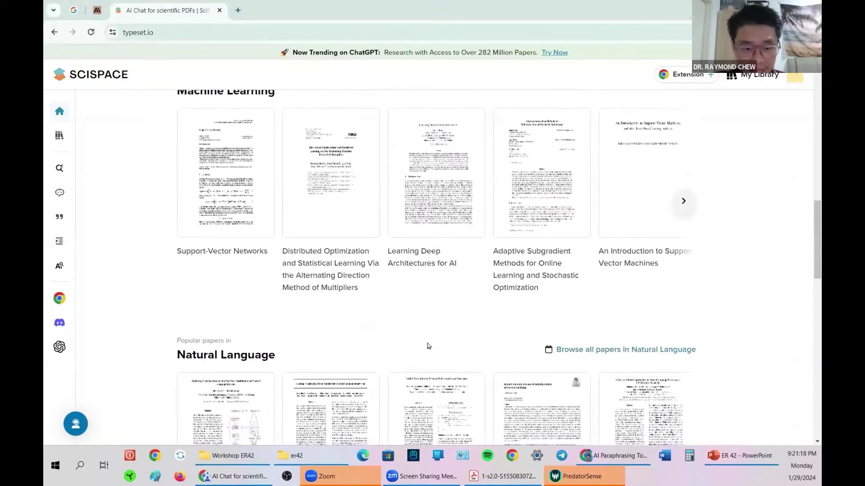
pyautogui.scroll(-10, 428, 346)
pyautogui.click(247, 371)
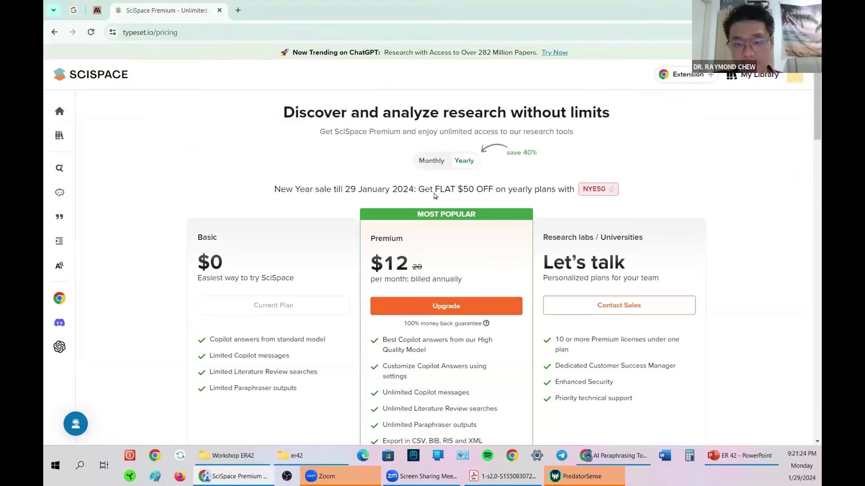
# Compare the Premium plan's price under monthly and yearly billing, ending on yearly.
pyautogui.click(430, 161)
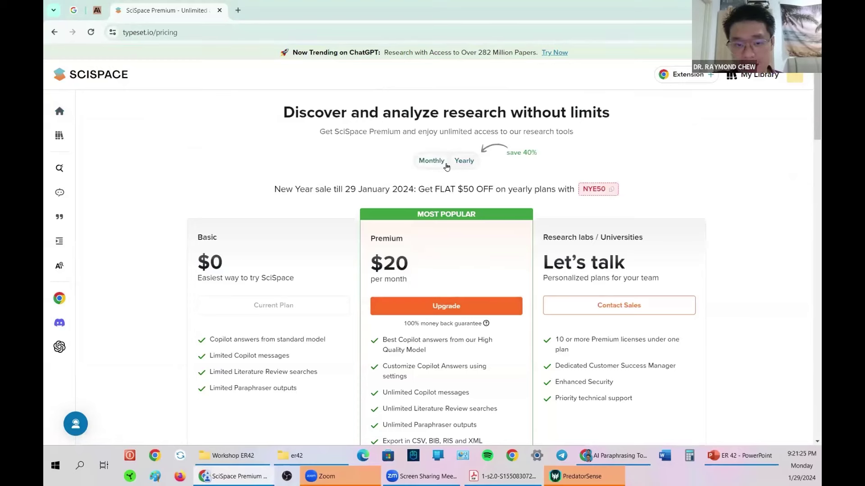
pyautogui.tripleClick(394, 271)
pyautogui.click(442, 249)
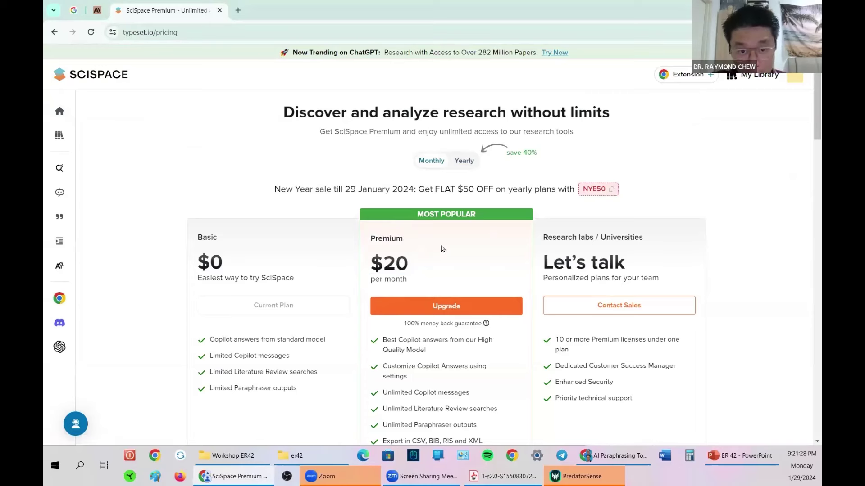
pyautogui.click(465, 164)
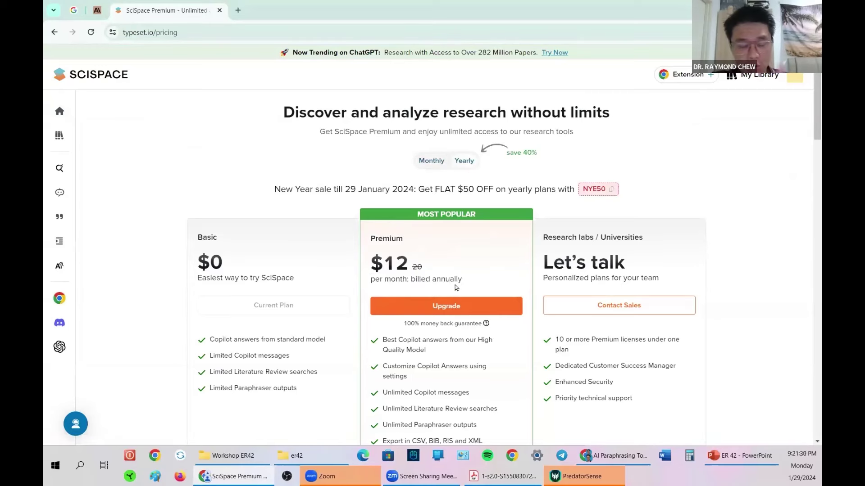
# Start the checkout for the yearly Premium plan, apply the promotion code CHIOU40 and check the discounted total.
pyautogui.click(466, 310)
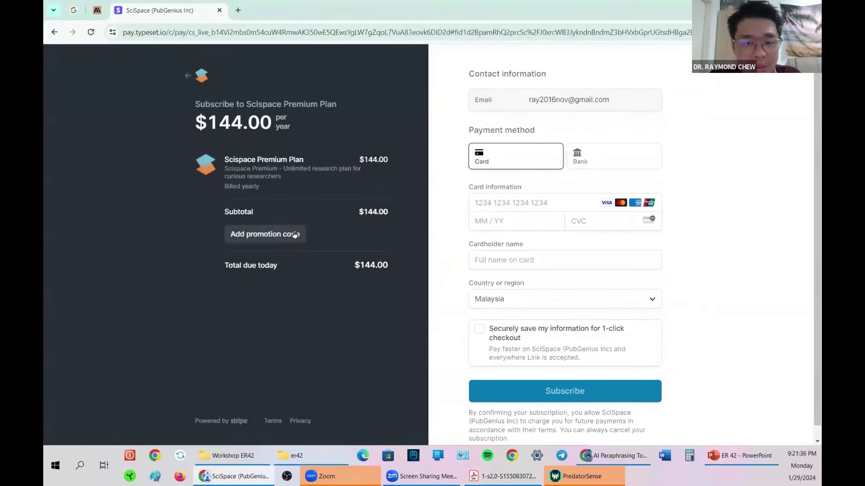
pyautogui.click(295, 234)
pyautogui.write('CH')
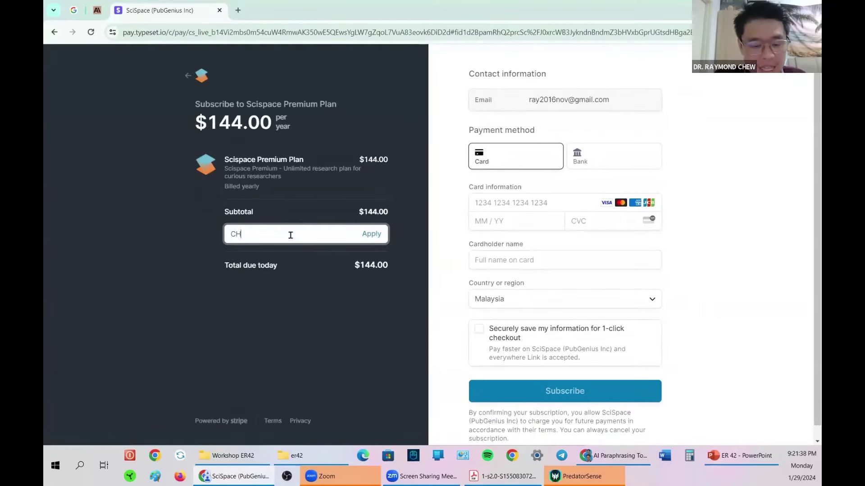
pyautogui.write('IOU40')
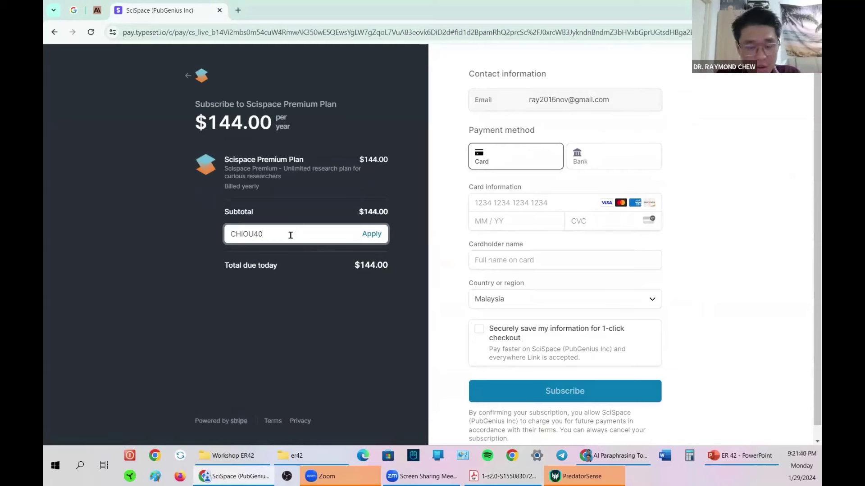
pyautogui.click(377, 242)
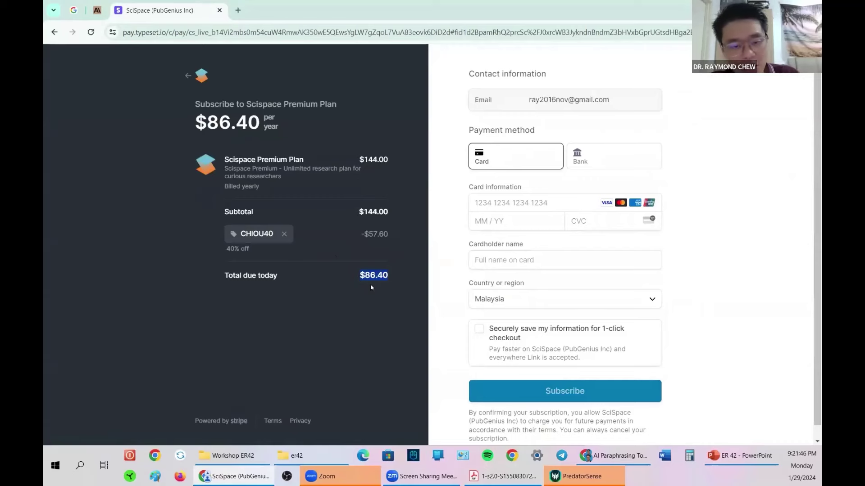
pyautogui.hotkey('ctrl', '+')
pyautogui.hotkey('ctrl', '+')
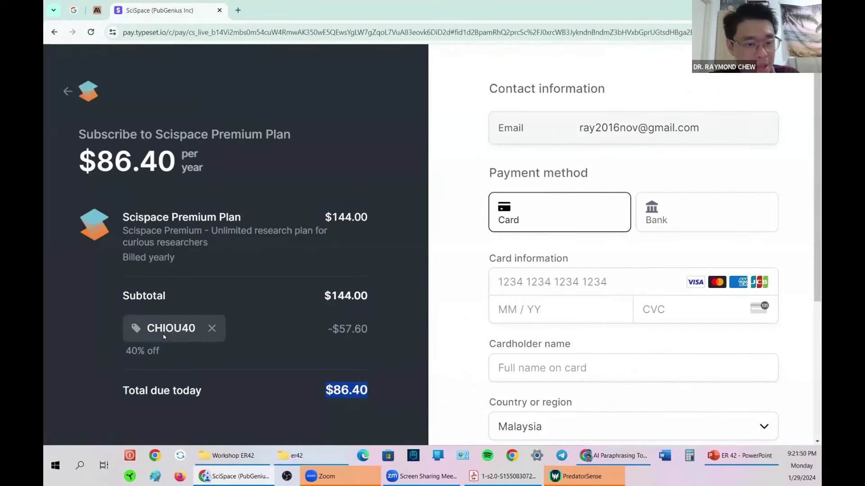
pyautogui.click(359, 327)
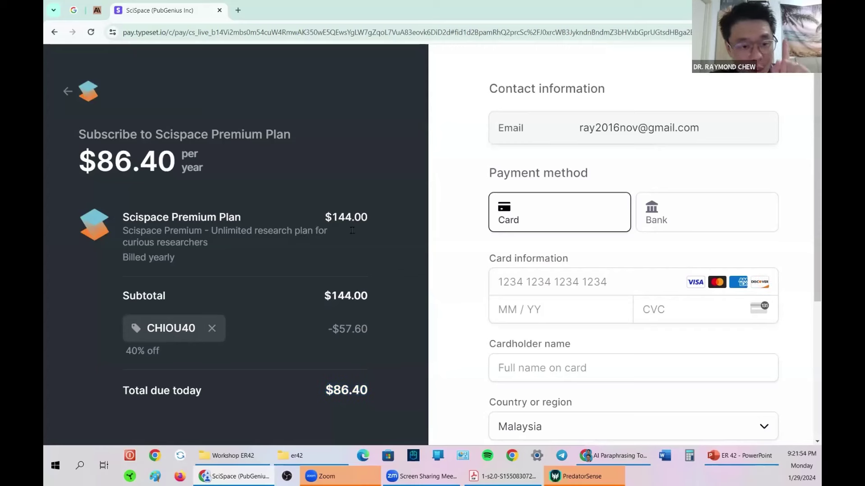
# Return to the pricing page, start the monthly Premium plan's checkout, and apply the promotion code RAYMOND20.
pyautogui.click(73, 88)
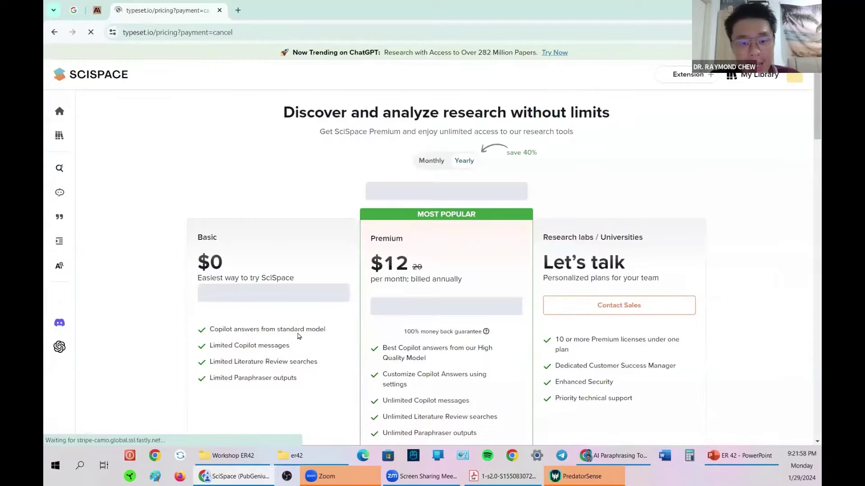
pyautogui.click(438, 162)
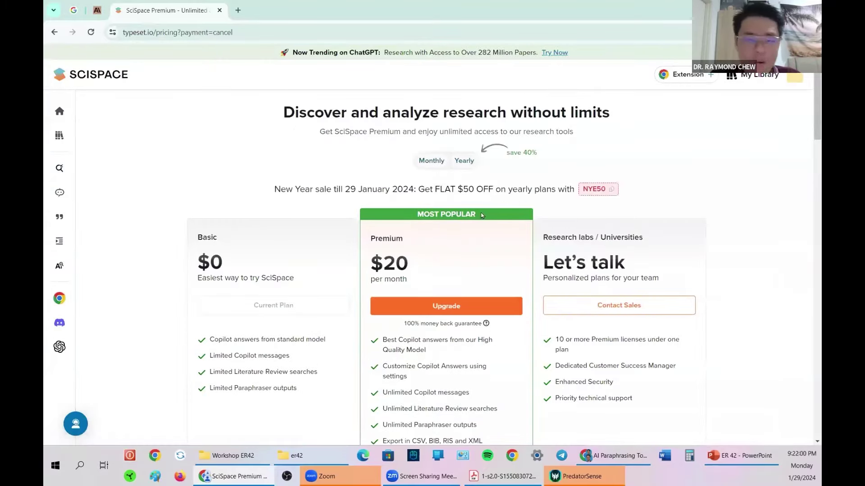
pyautogui.click(456, 308)
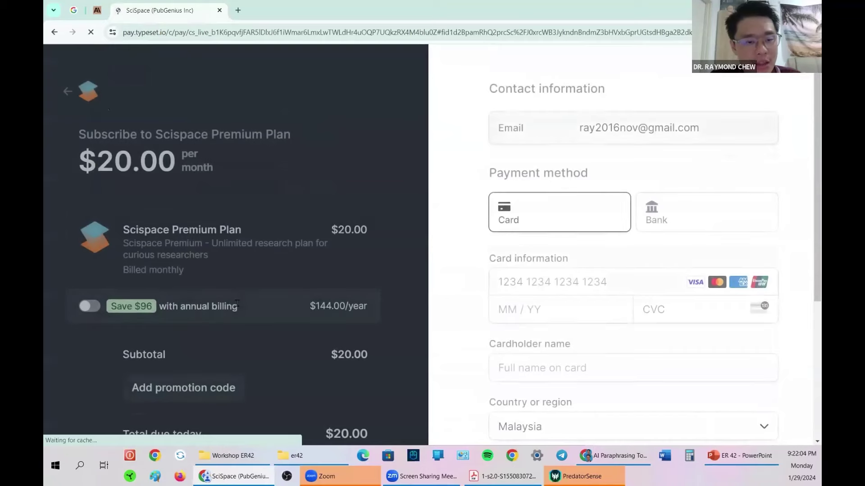
pyautogui.scroll(-1, 269, 318)
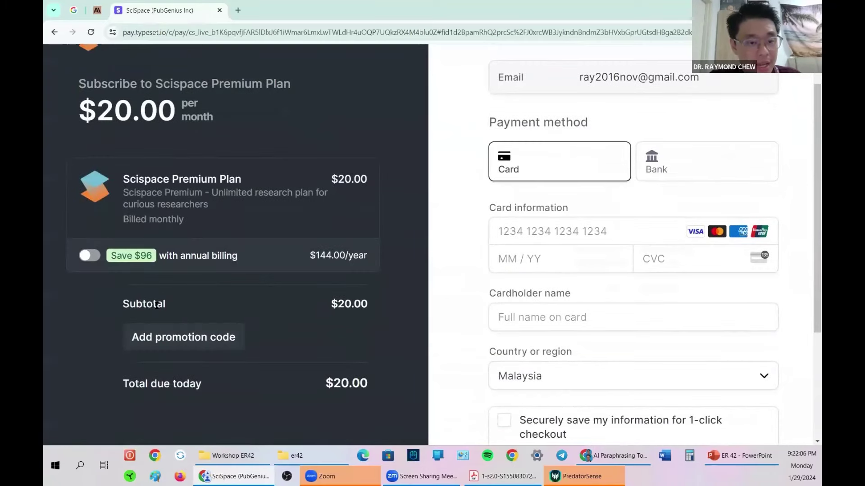
pyautogui.click(183, 335)
pyautogui.write('RAYMO')
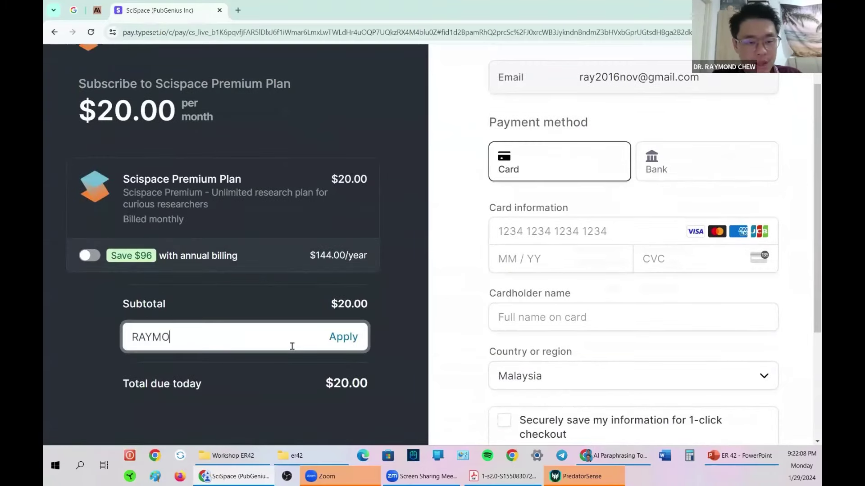
pyautogui.write('ND20')
pyautogui.click(359, 337)
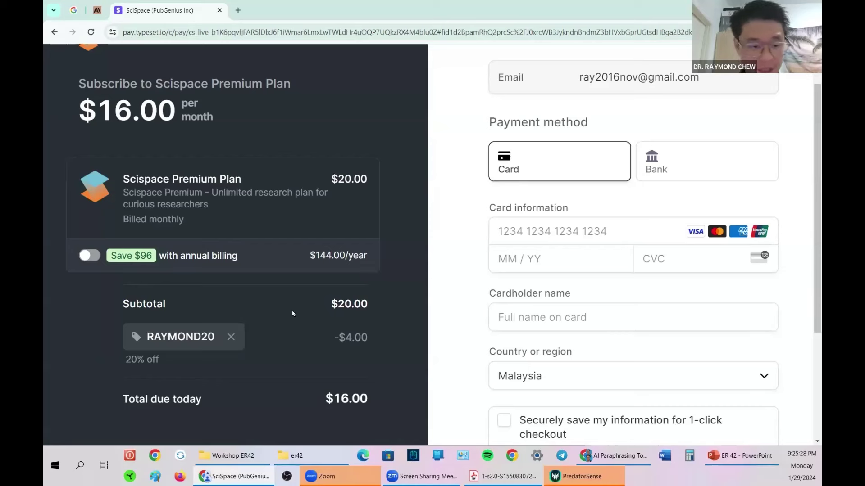
# Remove the promotion code, go back to the pricing page and highlight "50 OFF" in the New Year sale line.
pyautogui.click(230, 337)
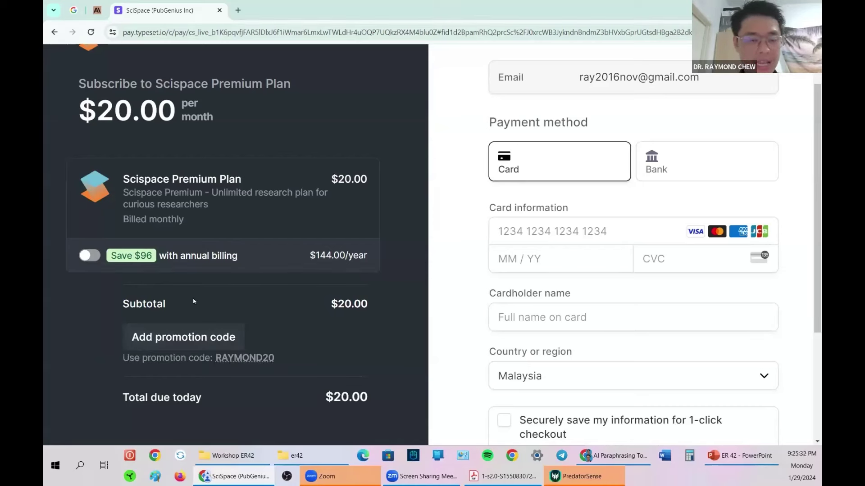
pyautogui.click(55, 32)
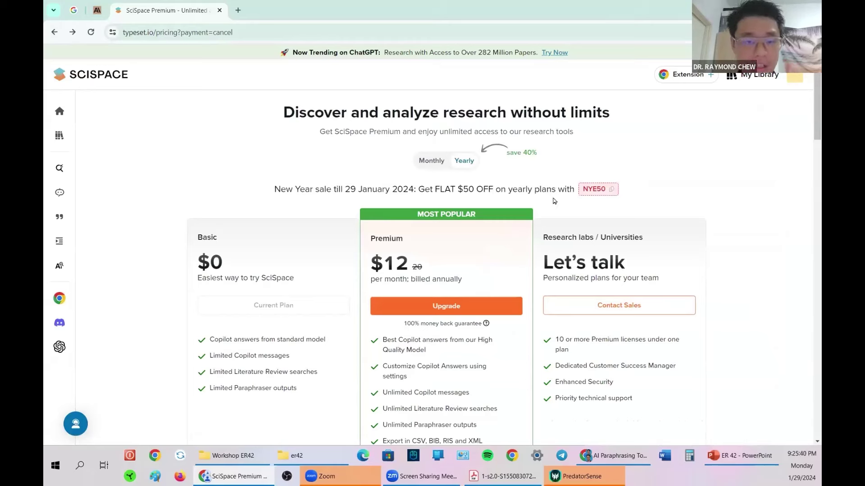
pyautogui.moveTo(463, 188); pyautogui.dragTo(496, 189)
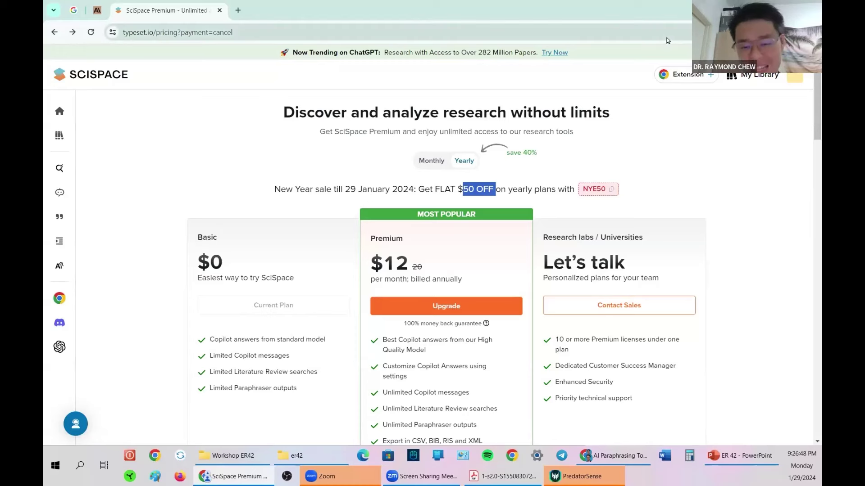
# Close the PredatorSense window and open a new browser tab, dismissing its theme notice.
pyautogui.rightClick(579, 476)
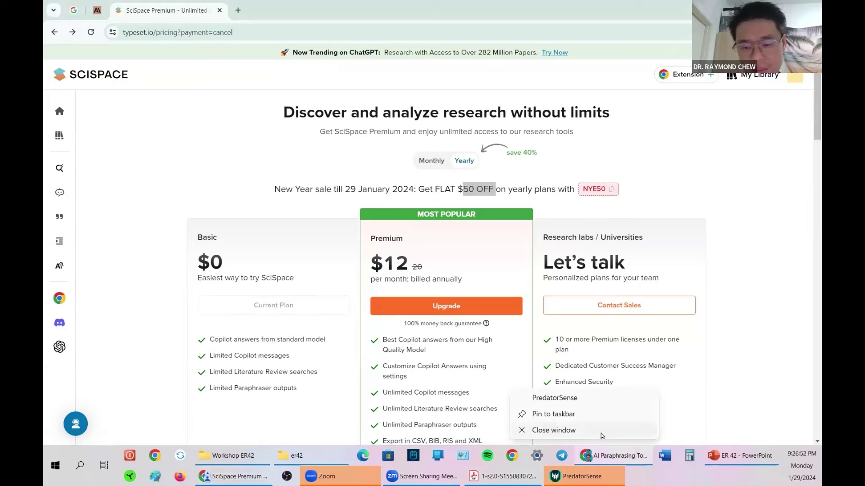
pyautogui.click(602, 430)
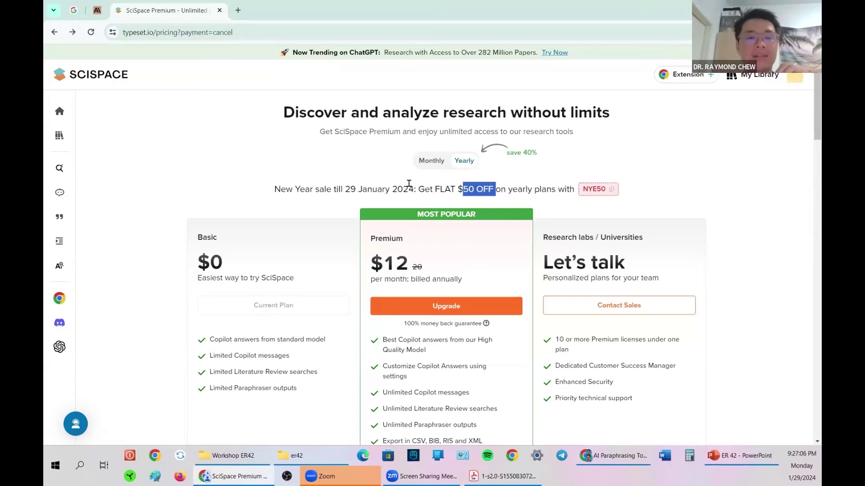
pyautogui.click(237, 10)
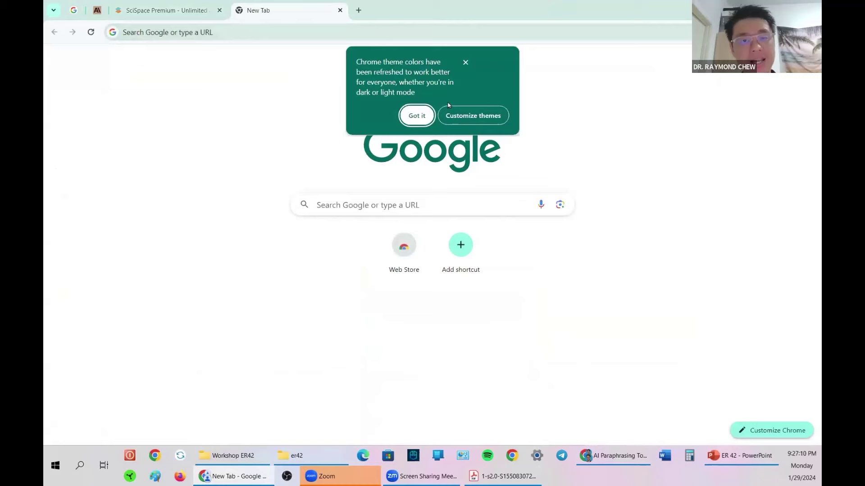
pyautogui.click(418, 116)
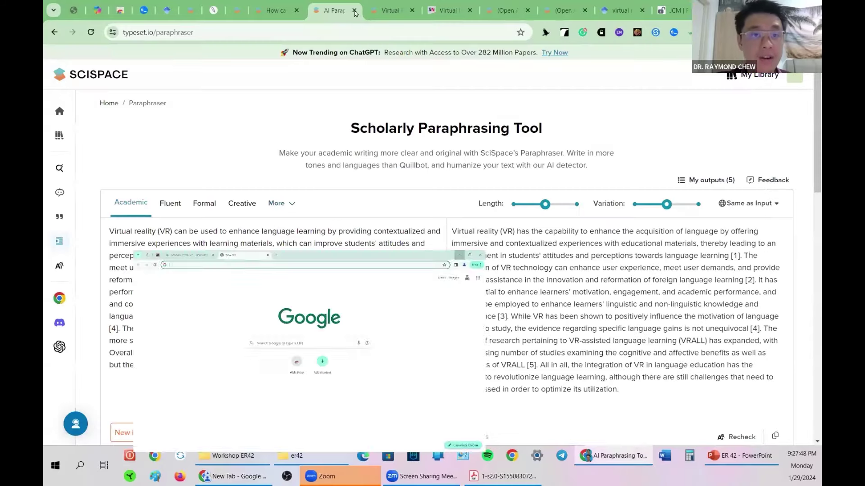
# In the other browser window, close the paraphraser tab and all article tabs beyond the virtual reality mental health search.
pyautogui.click(355, 11)
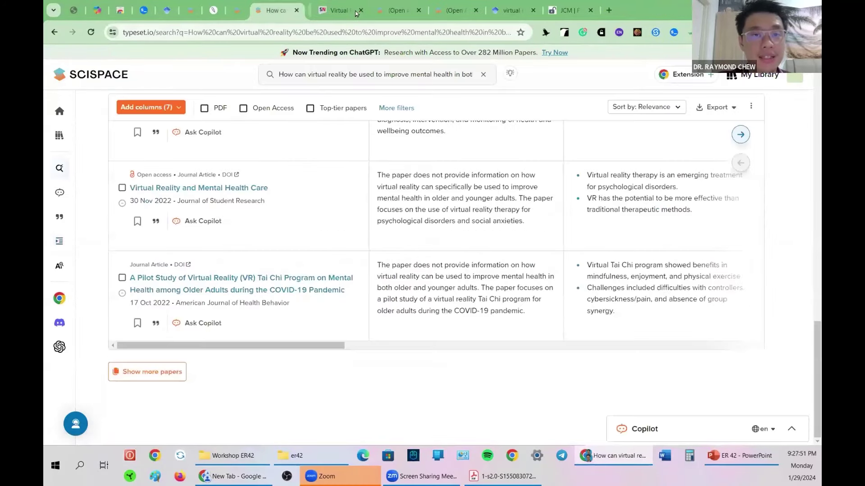
pyautogui.click(355, 10)
pyautogui.click(354, 10)
pyautogui.click(354, 10)
pyautogui.click(355, 10)
pyautogui.click(354, 10)
pyautogui.click(355, 10)
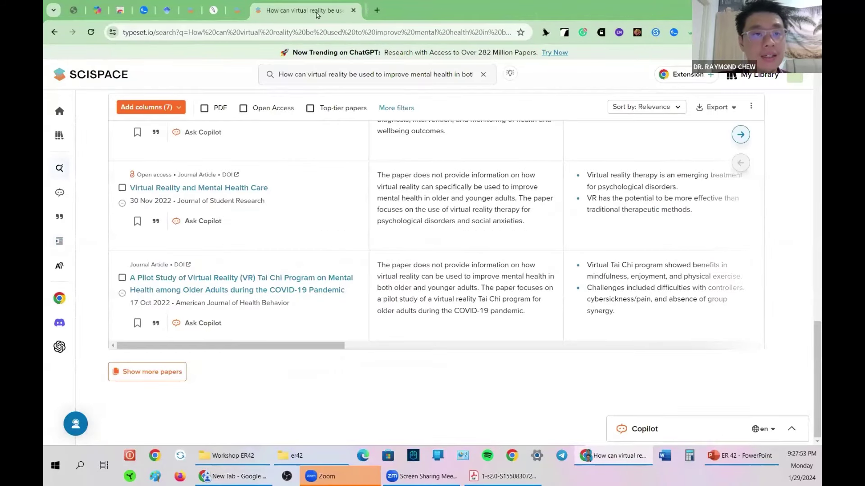
# Switch to Jenni and create a new blank document, dismissing its writing prompt.
pyautogui.click(213, 11)
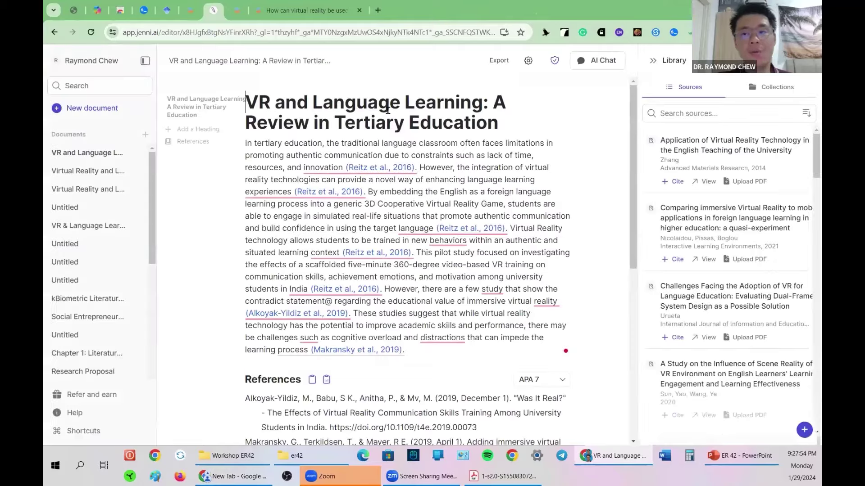
pyautogui.click(82, 107)
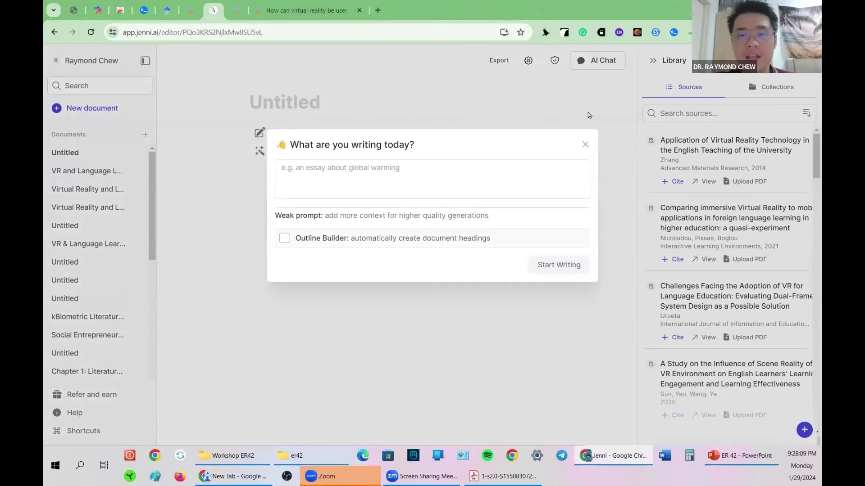
pyautogui.click(604, 242)
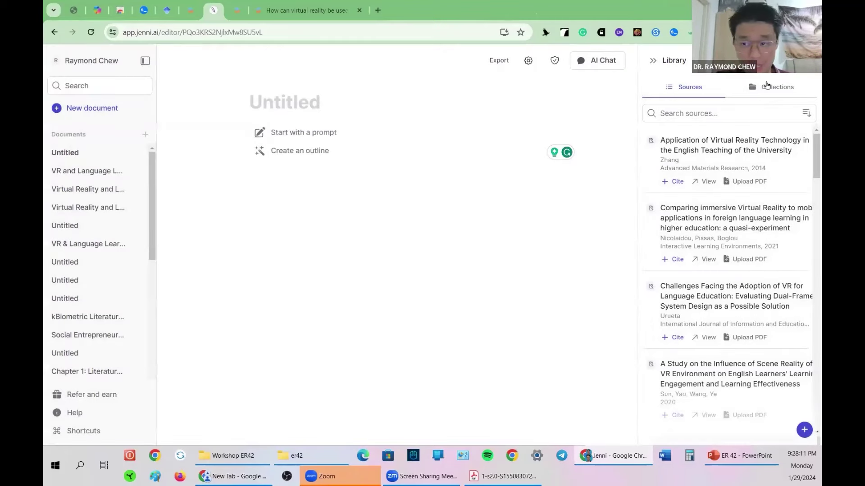
# Create a new collection in the source library and try to replace its default name.
pyautogui.click(767, 86)
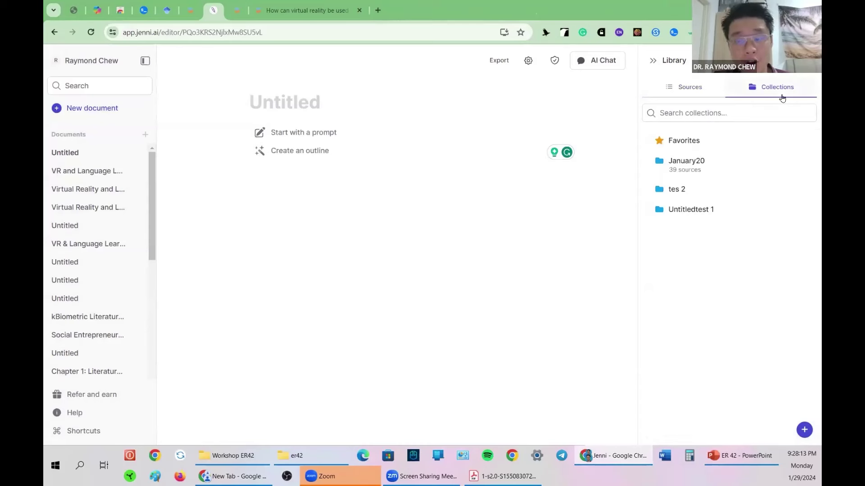
pyautogui.click(804, 429)
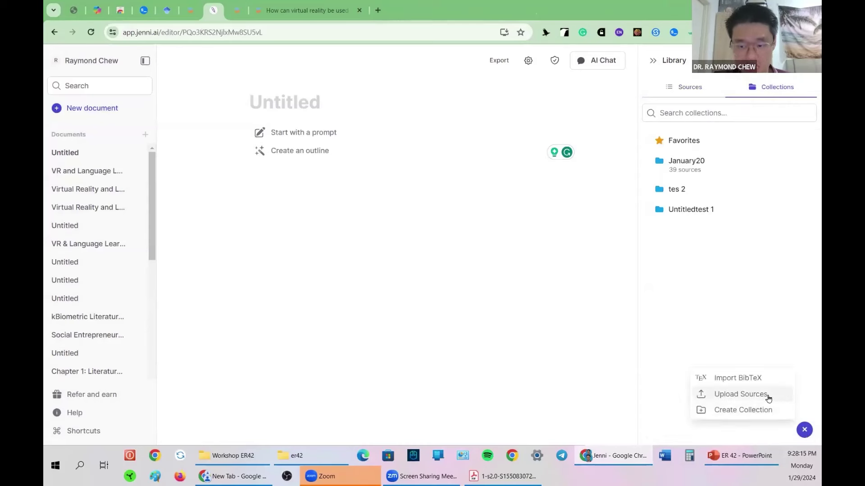
pyautogui.click(764, 411)
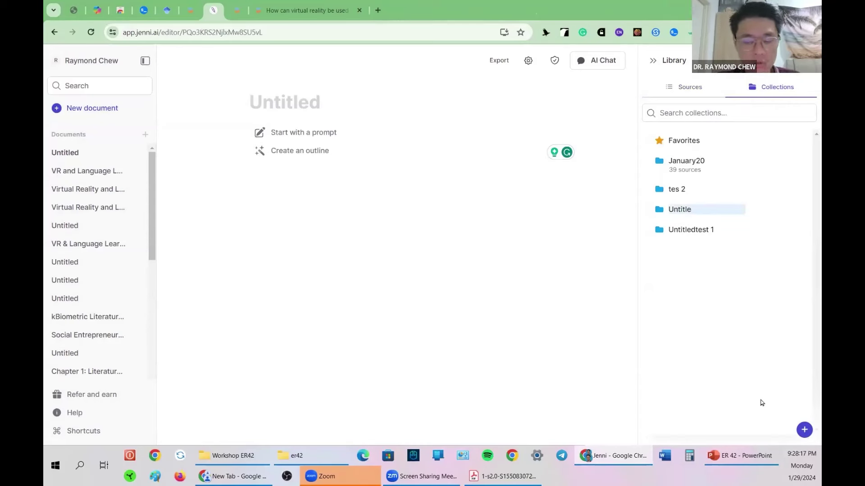
pyautogui.press('BackSpace')
pyautogui.press('BackSpace')
pyautogui.press('BackSpace')
pyautogui.press('BackSpace')
pyautogui.write('ER4')
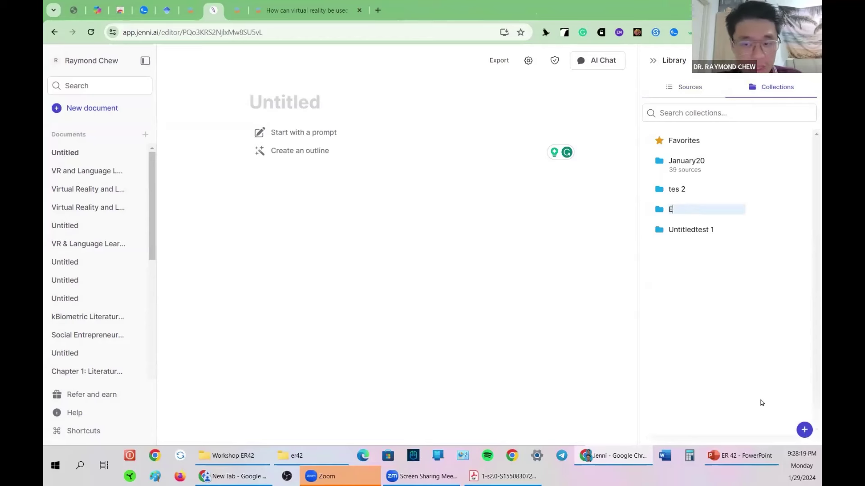
pyautogui.press('Return')
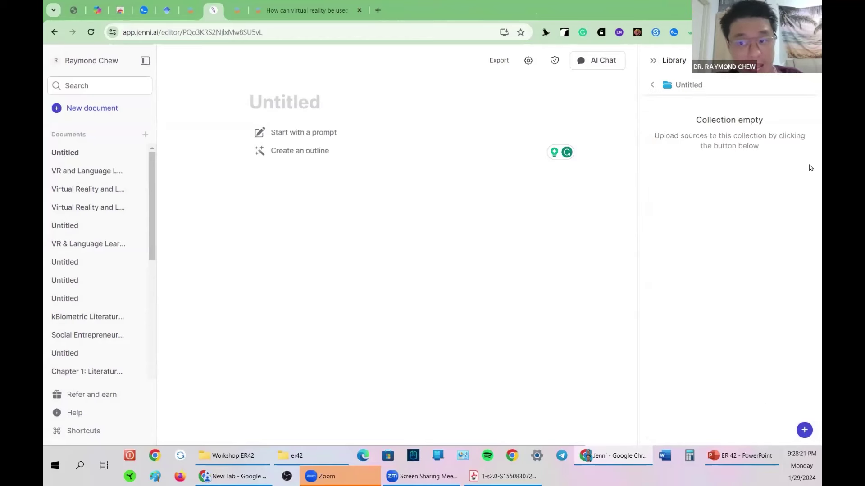
# Return to the collections list and name the new collection ER42.
pyautogui.click(663, 87)
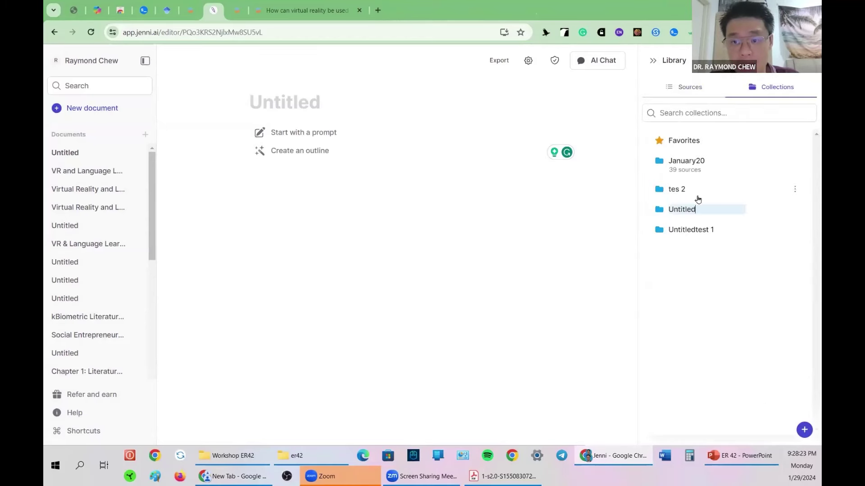
pyautogui.doubleClick(702, 207)
pyautogui.write('ER42')
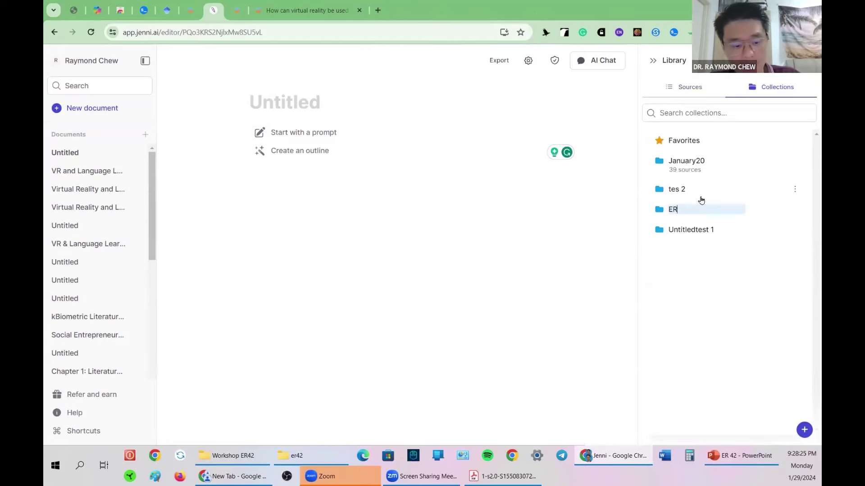
pyautogui.press('Return')
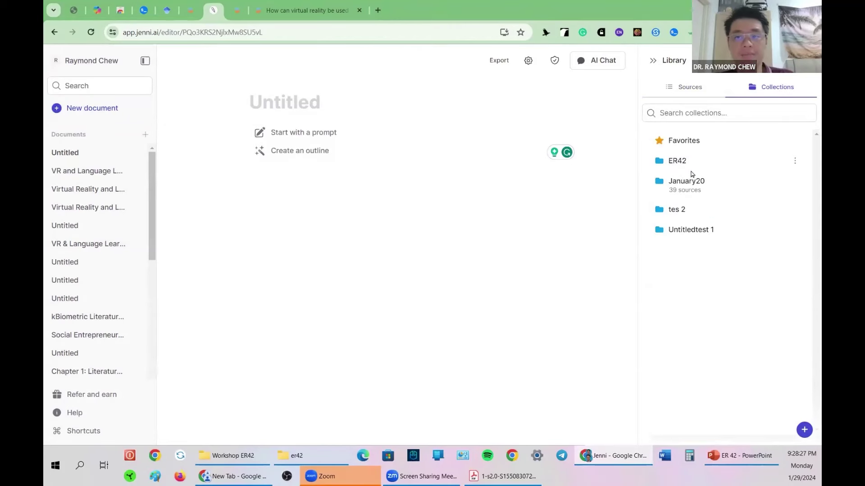
# Open the ER42 collection and upload four PDF papers on virtual reality in mental health as its sources.
pyautogui.click(793, 162)
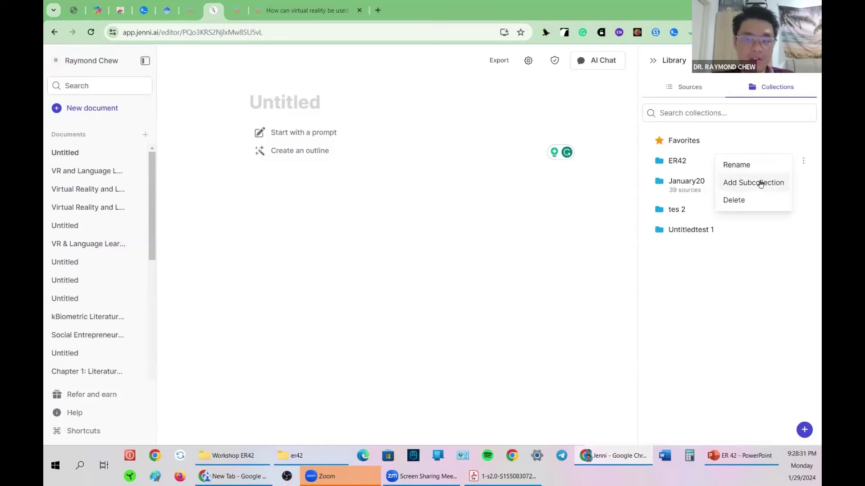
pyautogui.click(697, 162)
pyautogui.click(696, 162)
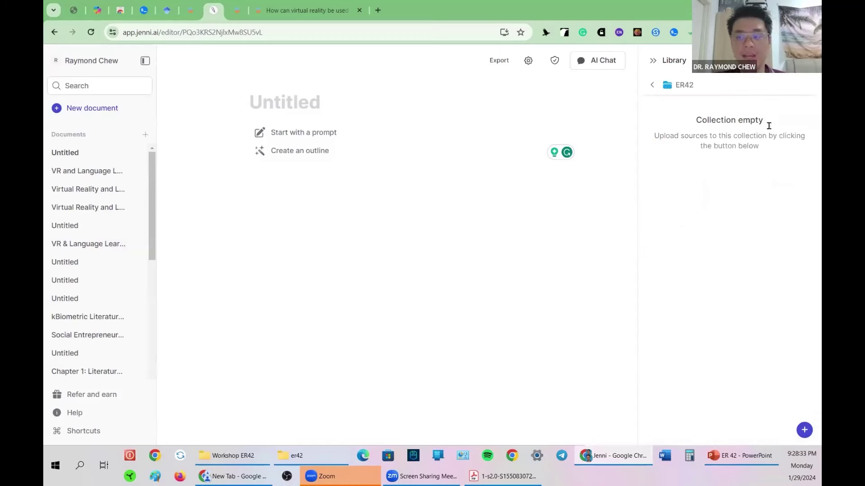
pyautogui.click(804, 429)
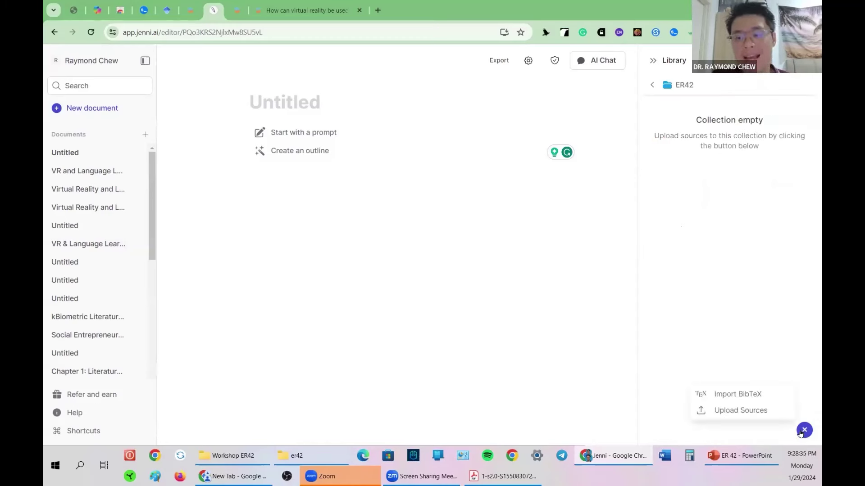
pyautogui.click(762, 411)
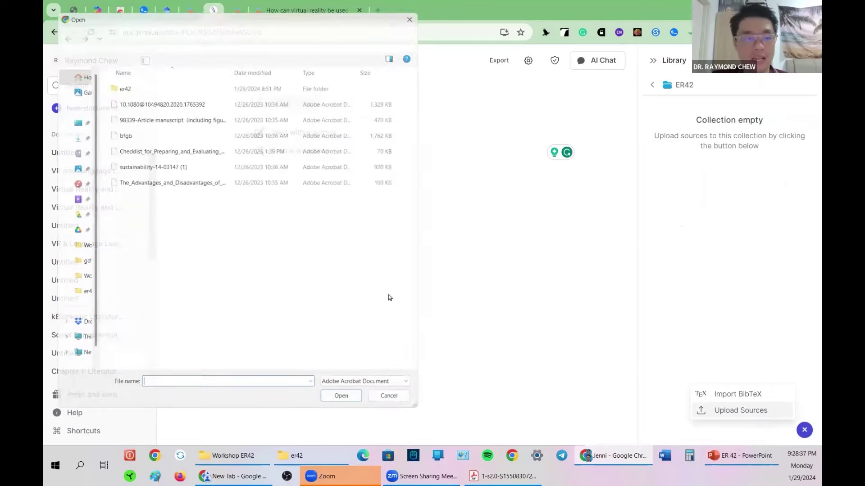
pyautogui.moveTo(156, 167); pyautogui.dragTo(194, 73)
pyautogui.click(359, 409)
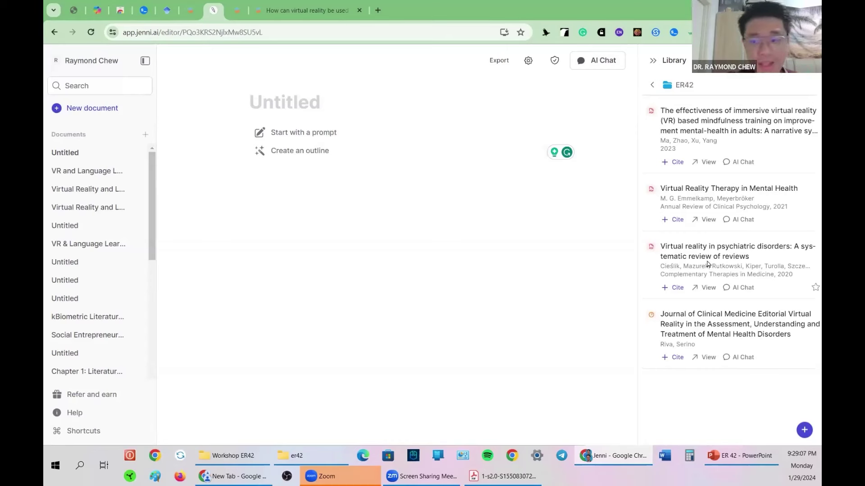
# Delete the newly created untitled document and confirm the deletion.
pyautogui.click(141, 153)
pyautogui.click(179, 169)
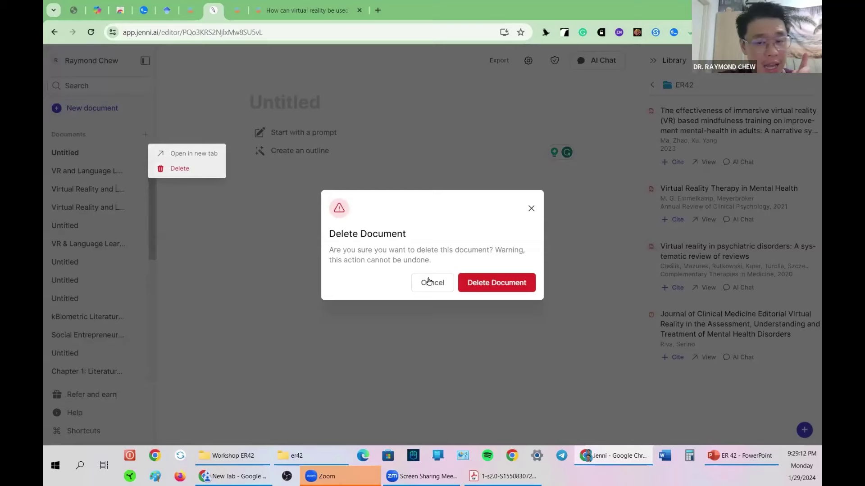
pyautogui.click(479, 281)
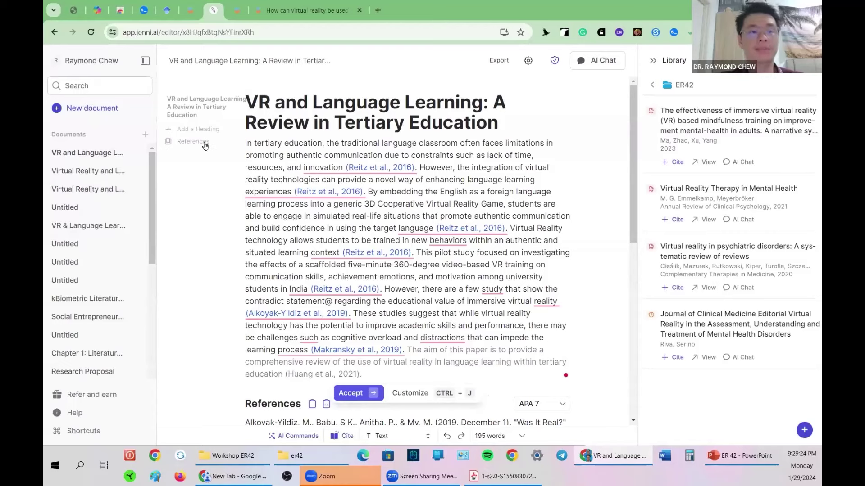
# Create a new document and begin its writing prompt with "i want to write a chapter 1 of thesis about the virtual reality".
pyautogui.hotkey('alt', 'n')
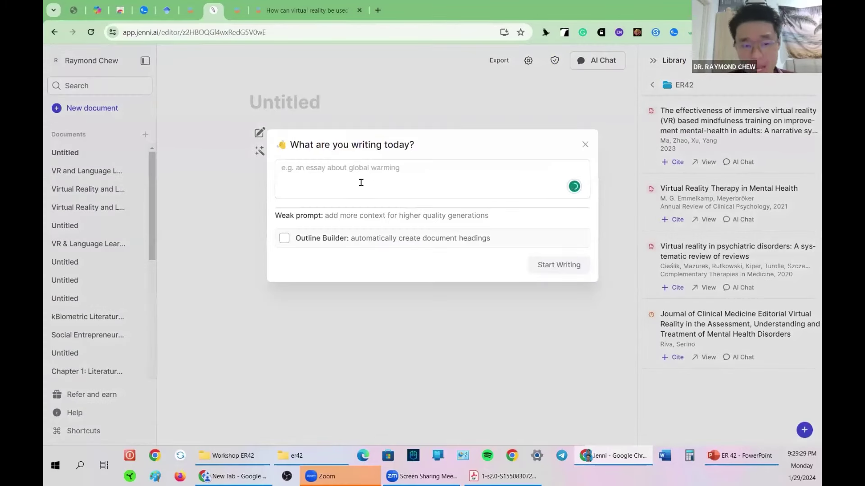
pyautogui.write('i want ')
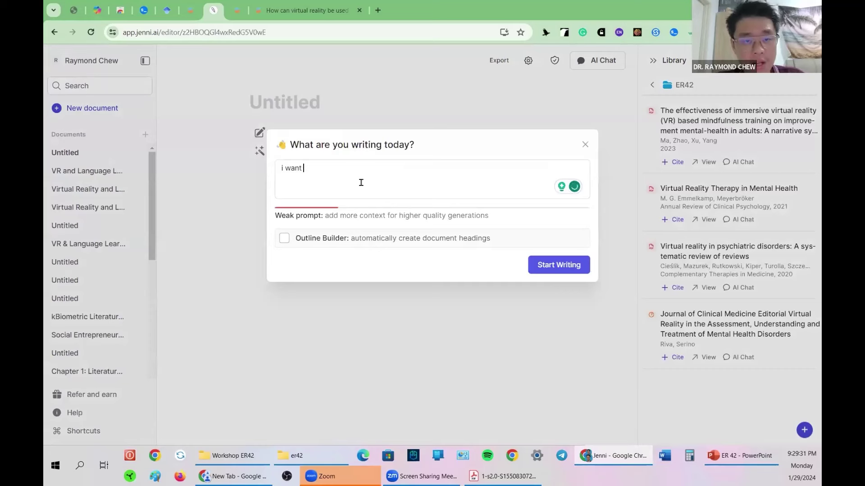
pyautogui.write('to write a c')
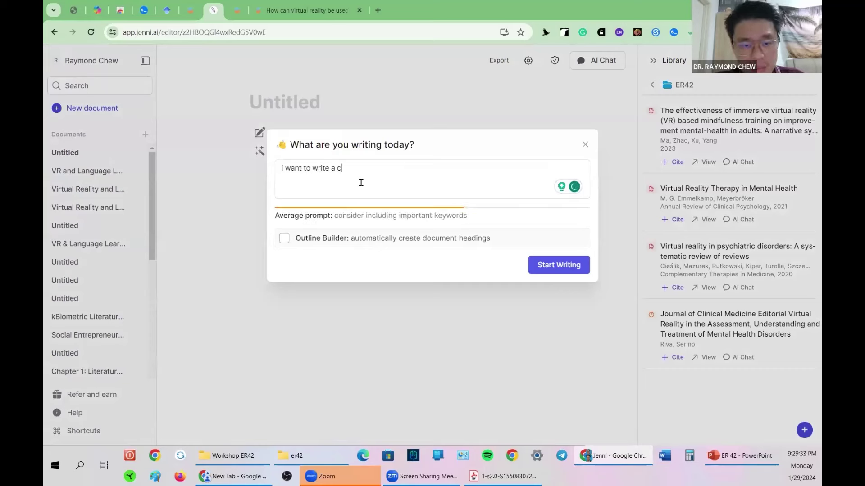
pyautogui.write('hapter 1 about')
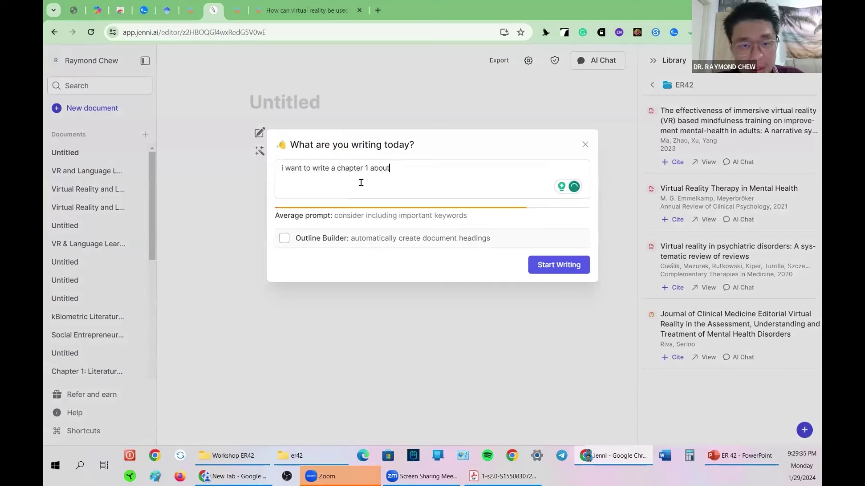
pyautogui.write(' the virtua')
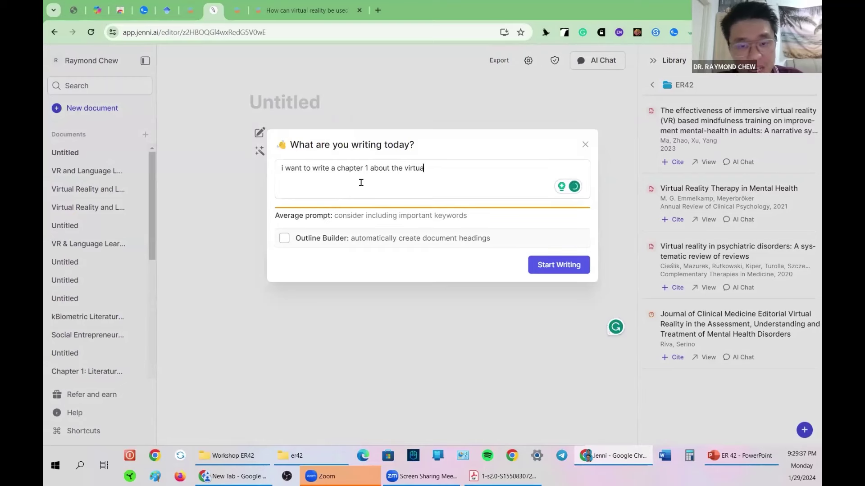
pyautogui.write('l reality ')
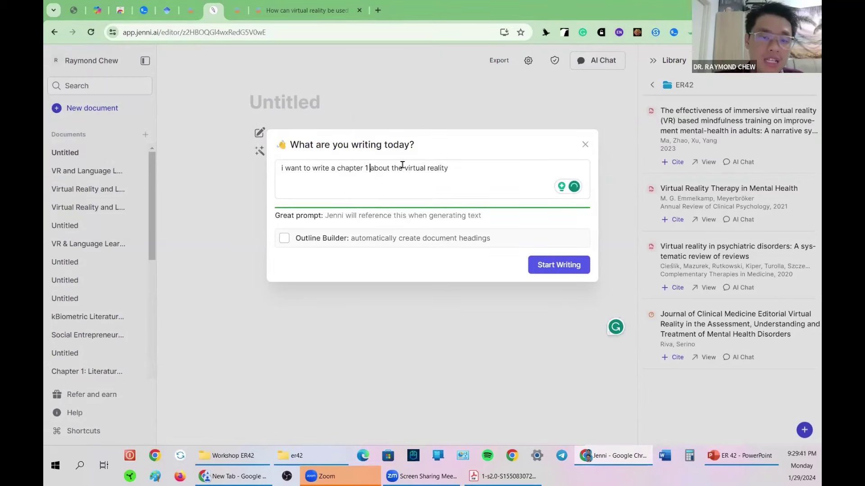
pyautogui.write('of th4esis')
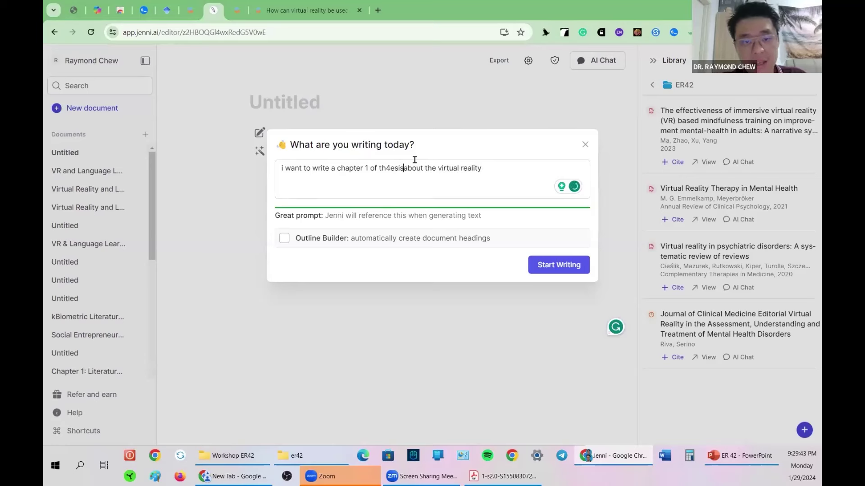
pyautogui.press('BackSpace')
pyautogui.press('BackSpace')
pyautogui.write('esis')
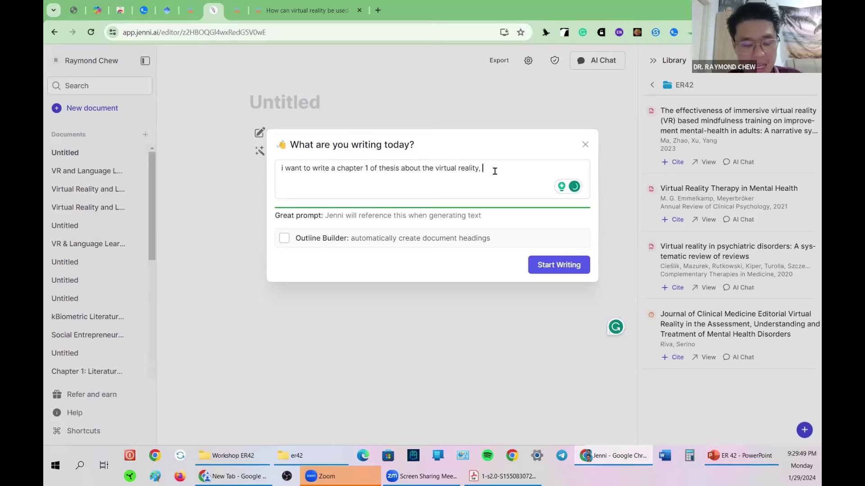
# Add "mental health, between older and younger generation" to the prompt and generate the document with Outline Builder enabled.
pyautogui.write('menta')
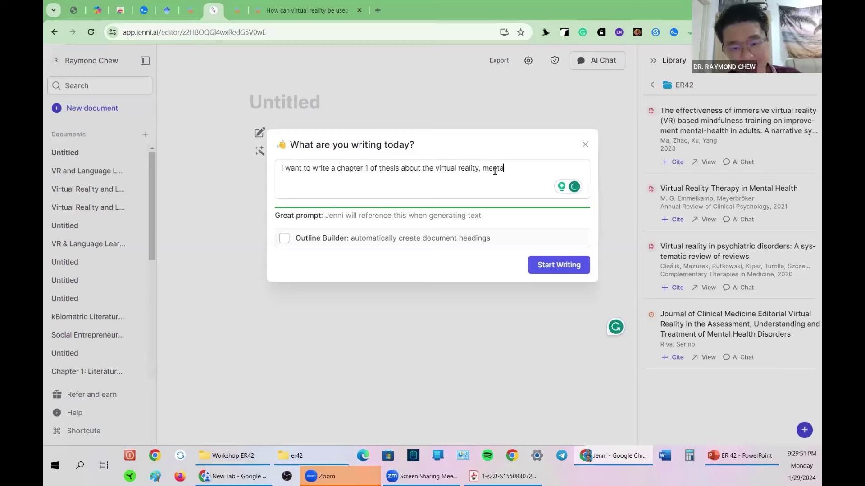
pyautogui.write('l helath')
pyautogui.press('BackSpace')
pyautogui.press('BackSpace')
pyautogui.press('BackSpace')
pyautogui.press('BackSpace')
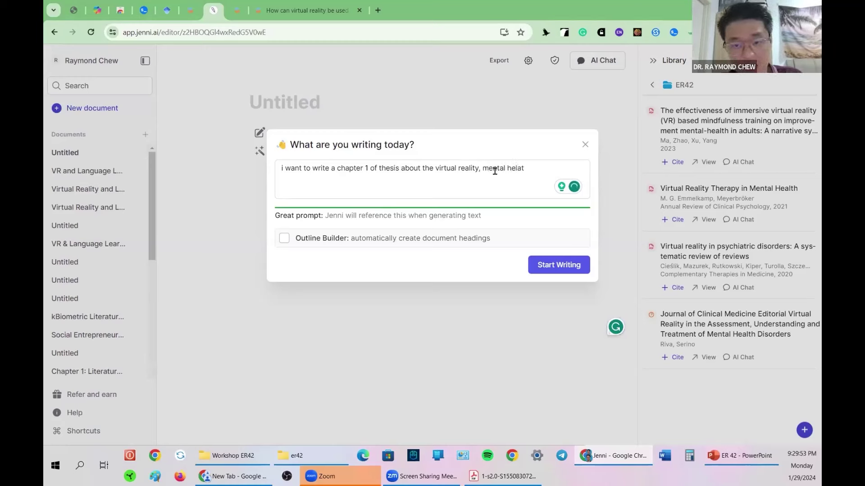
pyautogui.write('alth')
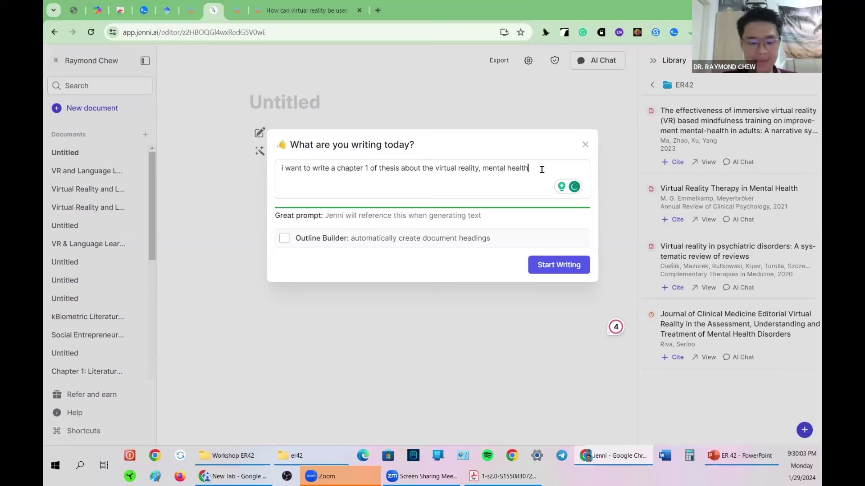
pyautogui.write(', betwe')
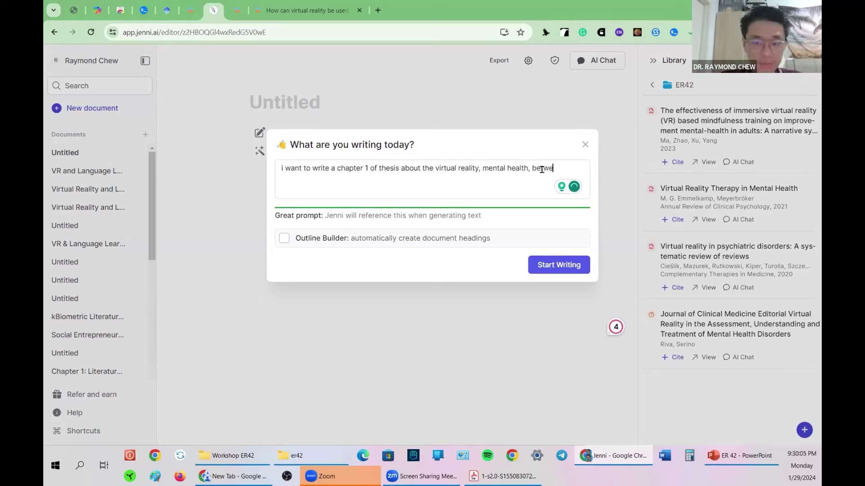
pyautogui.write('en old')
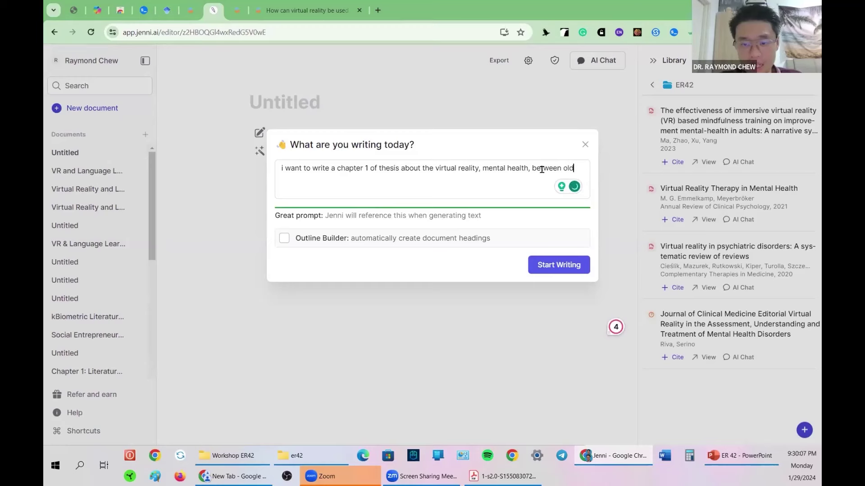
pyautogui.write('er and younger ')
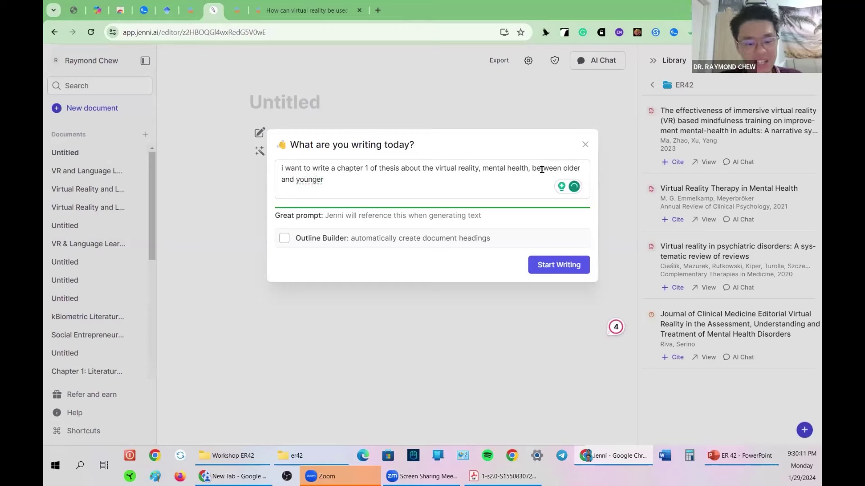
pyautogui.write('generation')
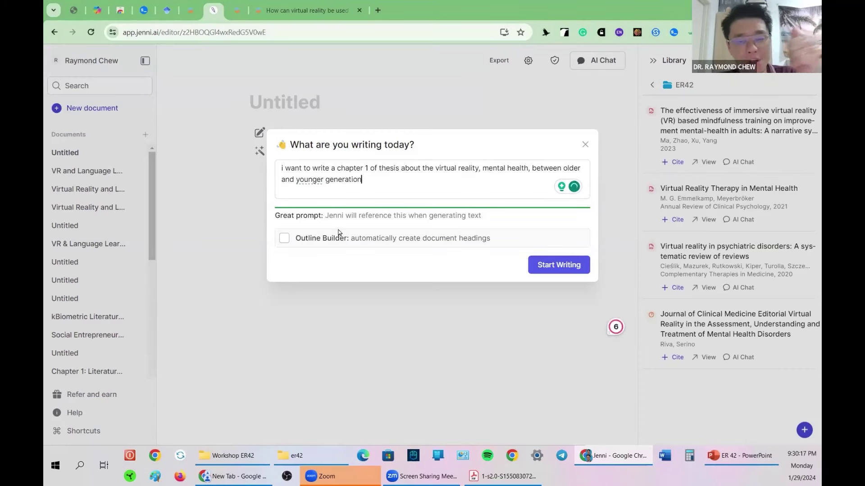
pyautogui.click(284, 239)
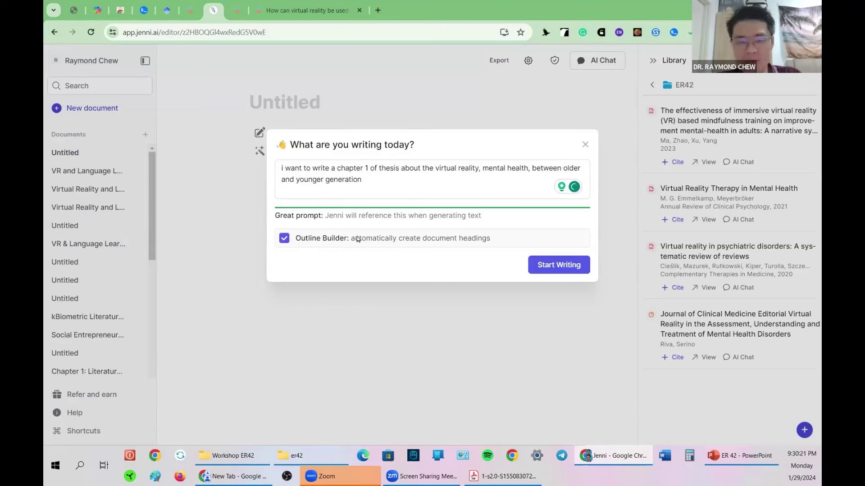
pyautogui.click(560, 265)
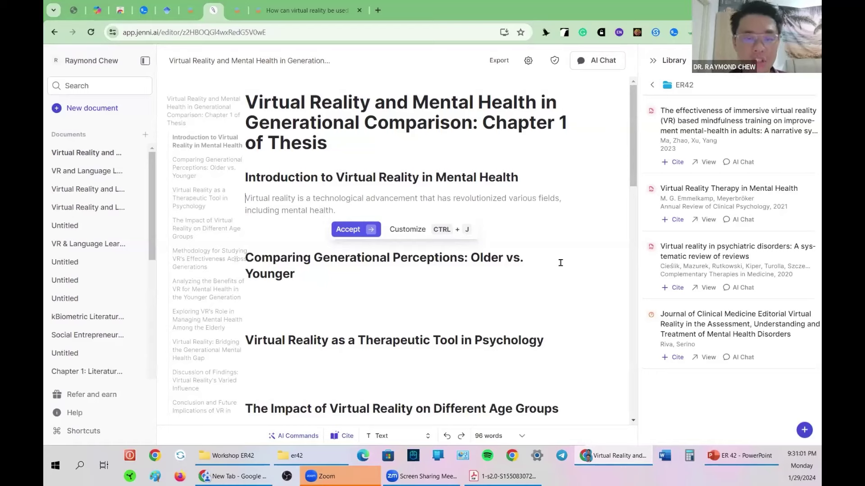
# Review the generated thesis chapter title and its section headings.
pyautogui.scroll(-1, 634, 194)
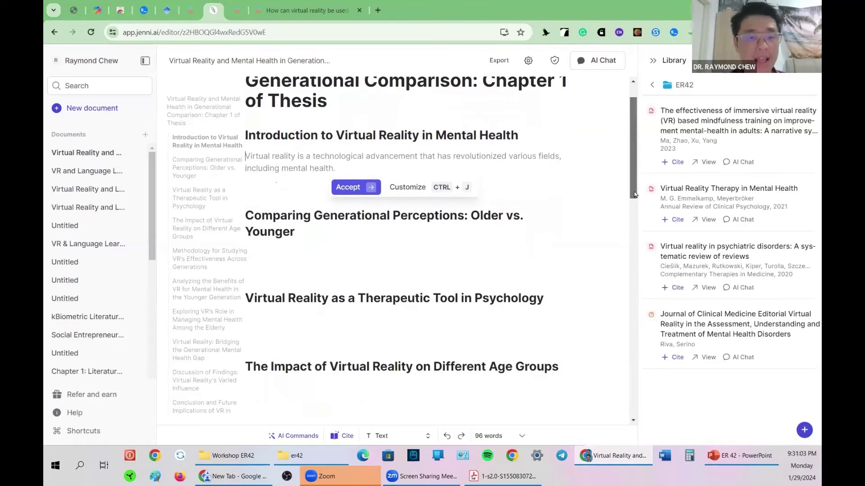
pyautogui.scroll(-2, 634, 194)
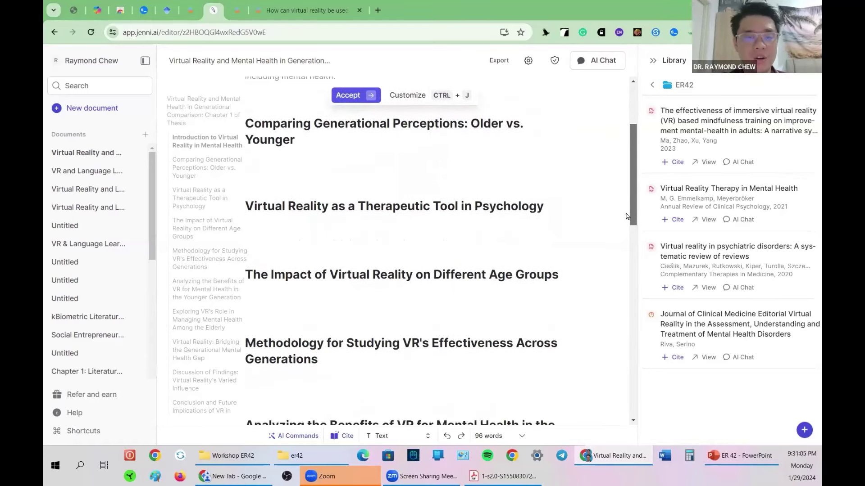
pyautogui.scroll(-2, 626, 216)
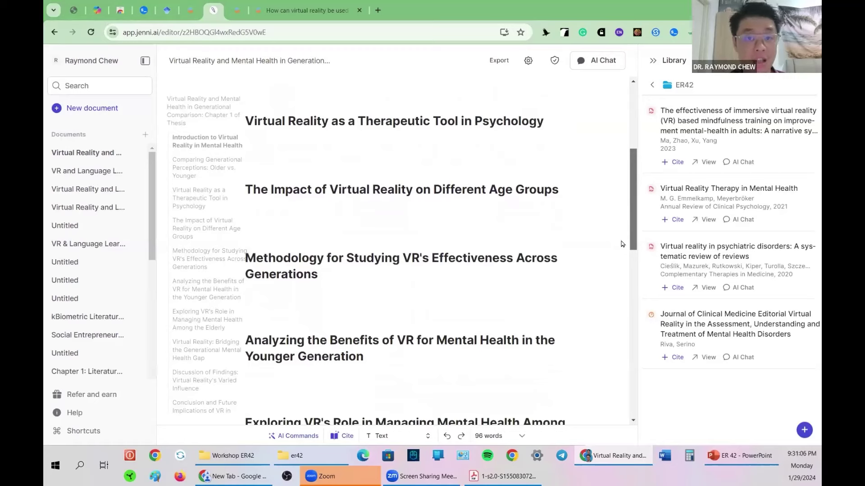
pyautogui.scroll(1, 626, 237)
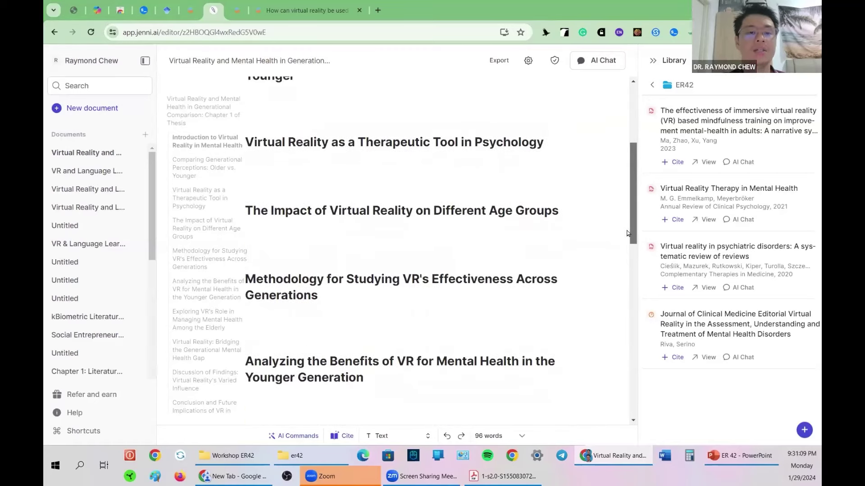
pyautogui.scroll(-3, 627, 233)
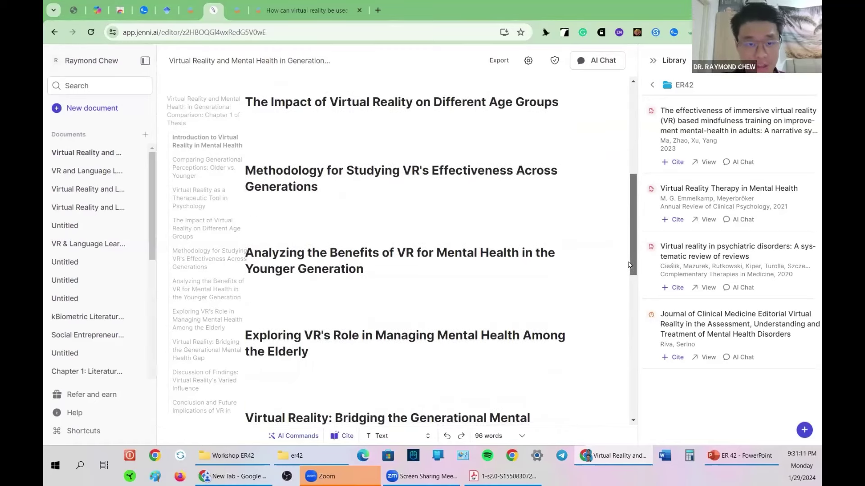
pyautogui.moveTo(629, 263); pyautogui.dragTo(635, 131)
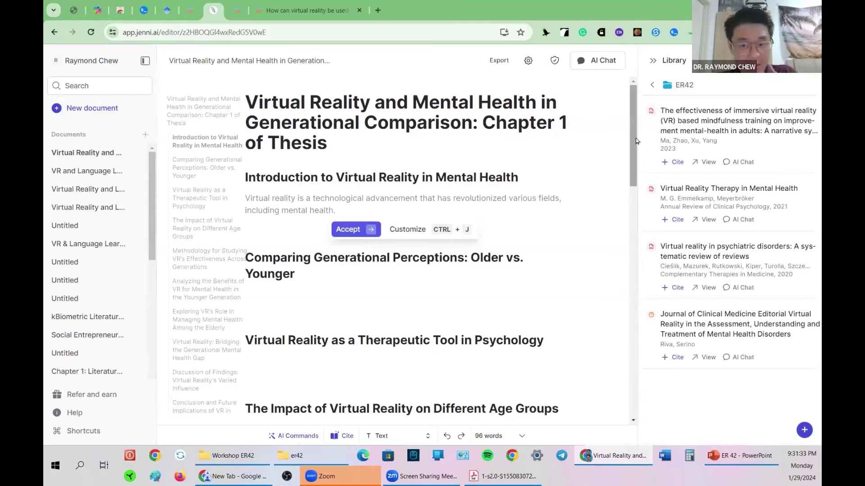
pyautogui.scroll(-1, 633, 147)
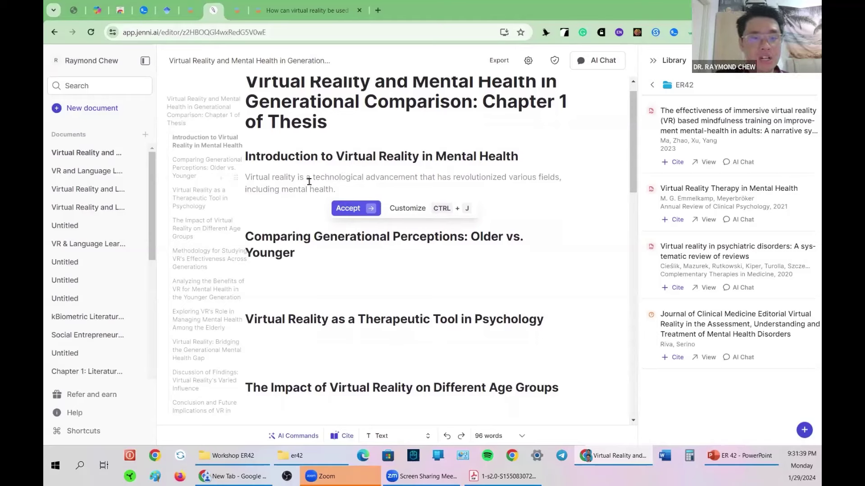
# Accept four consecutive AI text suggestions, including the one with citations, under the heading Introduction to Virtual Reality in Mental Health.
pyautogui.click(350, 210)
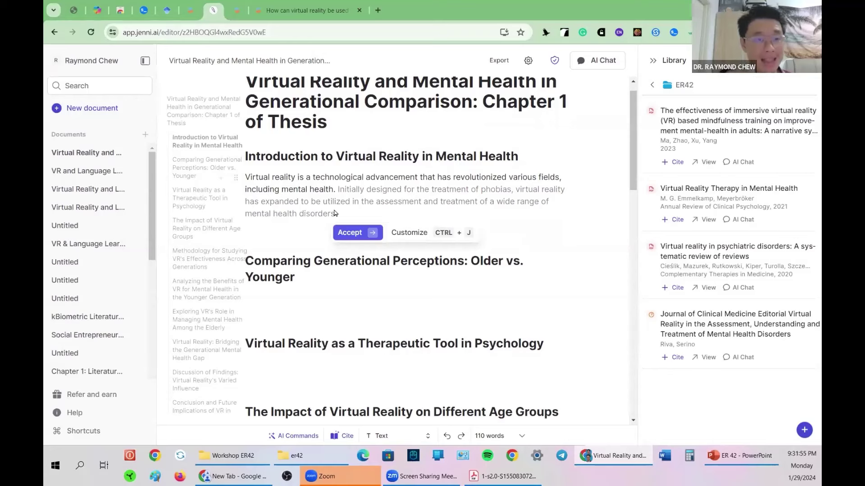
pyautogui.click(353, 232)
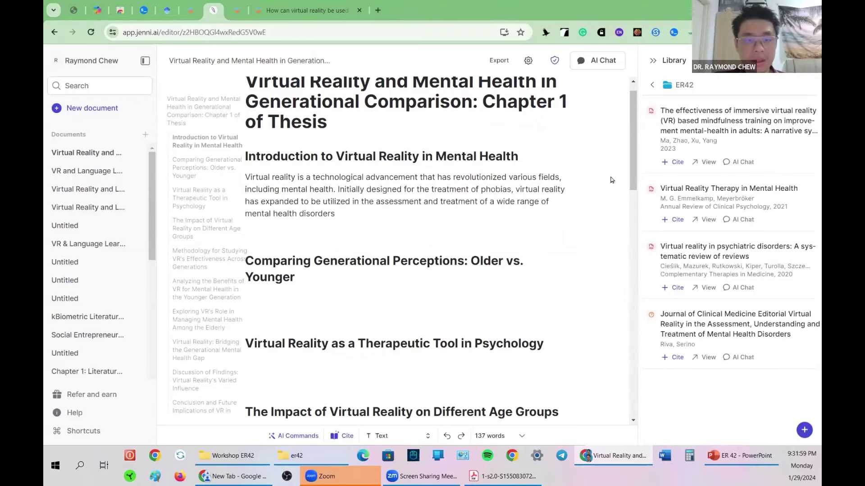
pyautogui.scroll(-1, 633, 166)
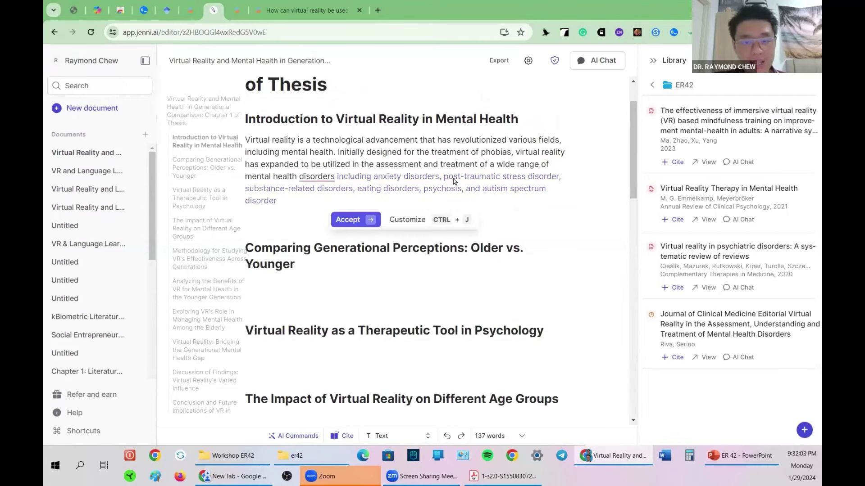
pyautogui.click(344, 222)
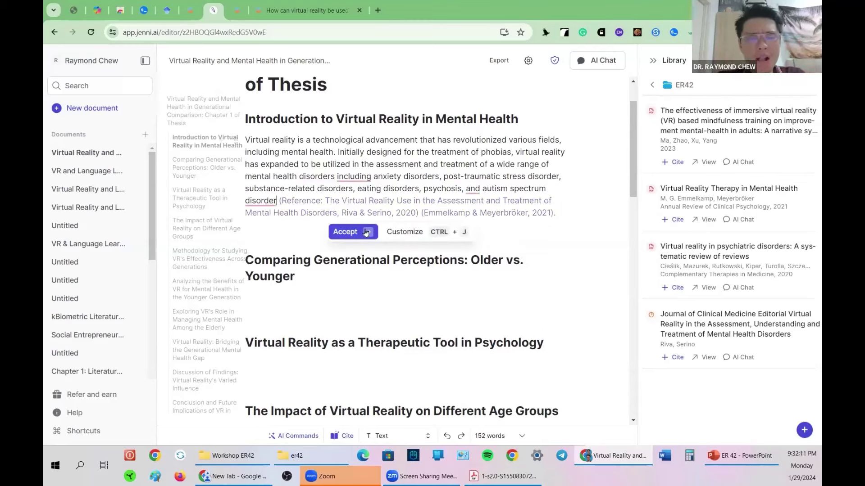
pyautogui.click(366, 232)
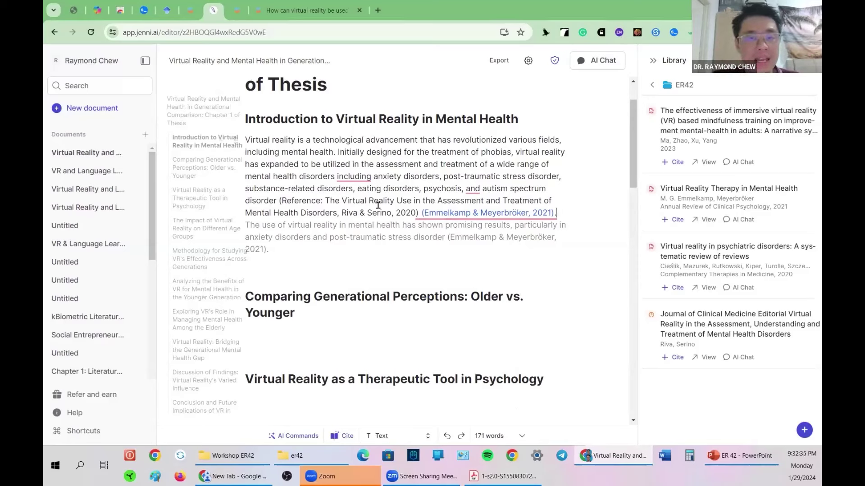
# Cite "The Use of Virtual Reality Technology in the Treatment of Anxiety and Other Psychiatric Disorders" after "including mental health" in the introduction's first sentence.
pyautogui.moveTo(333, 152); pyautogui.dragTo(254, 138)
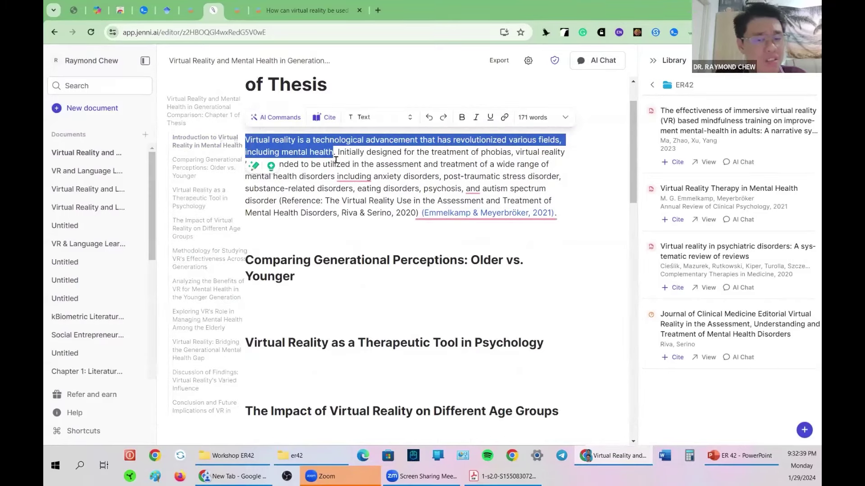
pyautogui.moveTo(334, 152); pyautogui.dragTo(249, 142)
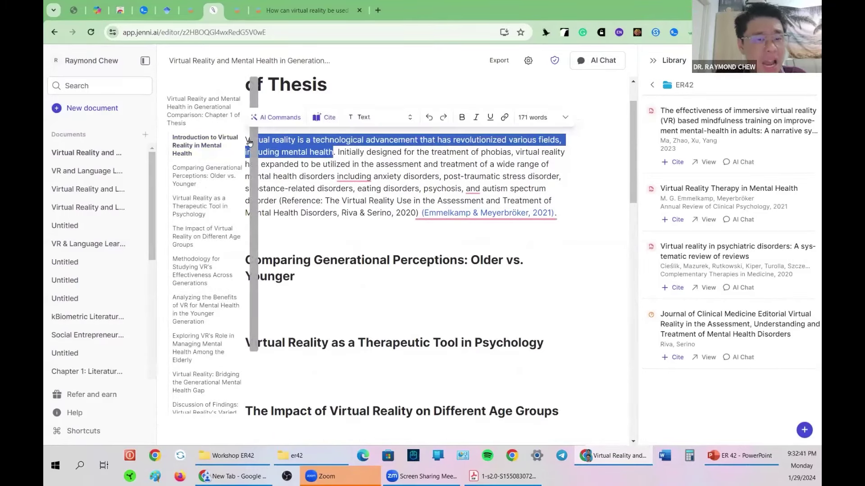
pyautogui.click(337, 153)
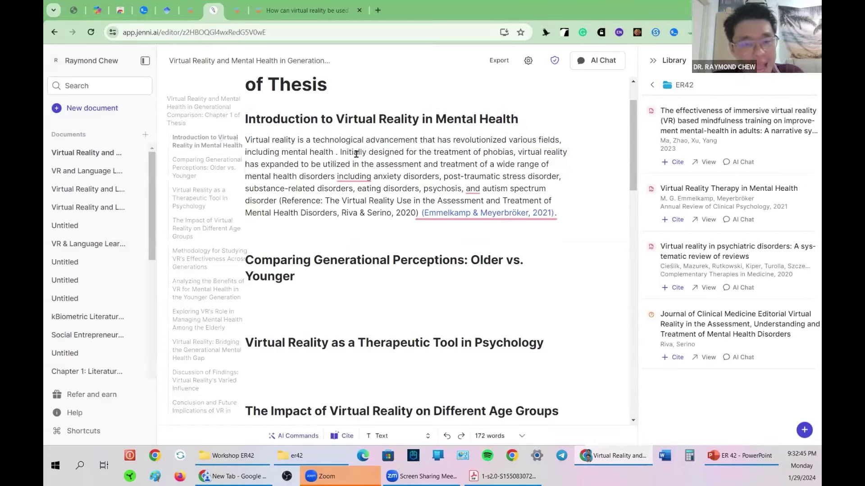
pyautogui.hotkey('ctrl', 'shift', 'c')
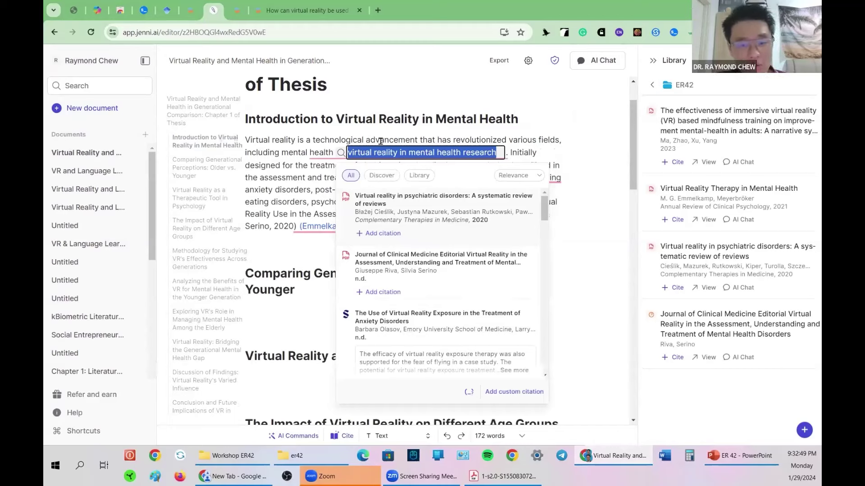
pyautogui.scroll(-1, 546, 205)
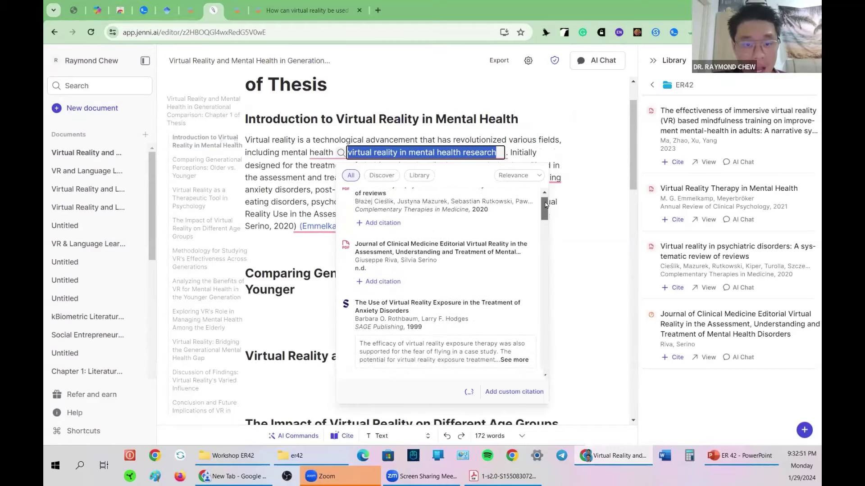
pyautogui.scroll(1, 546, 205)
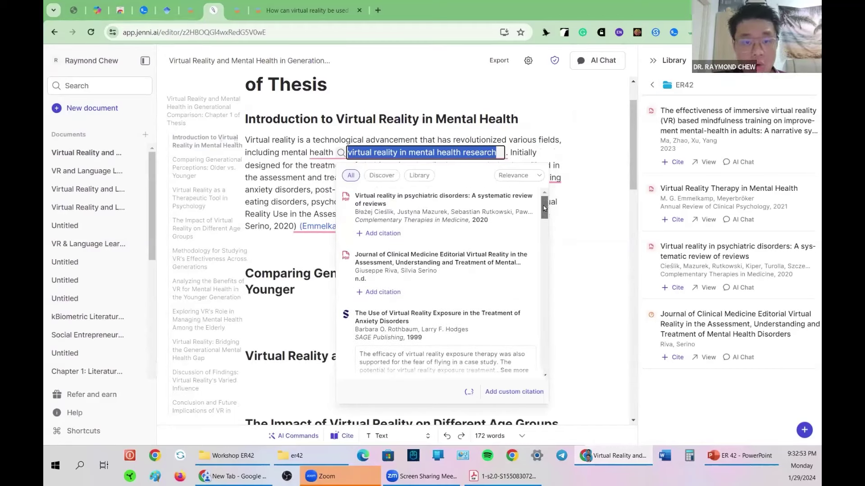
pyautogui.scroll(-5, 546, 203)
pyautogui.scroll(5, 541, 203)
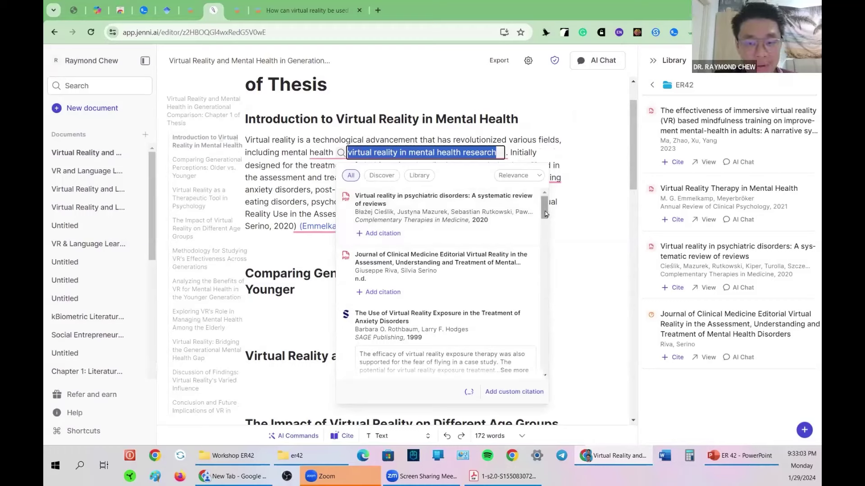
pyautogui.scroll(-3, 545, 227)
pyautogui.moveTo(544, 227); pyautogui.dragTo(543, 250)
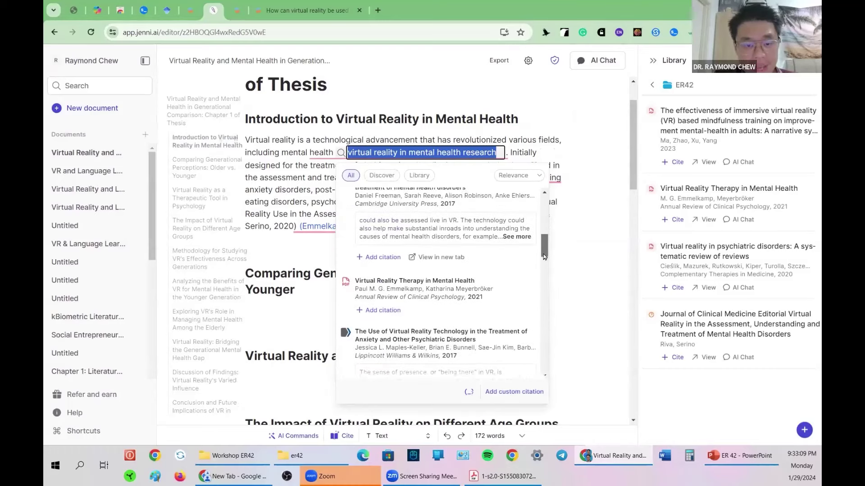
pyautogui.scroll(-2, 371, 248)
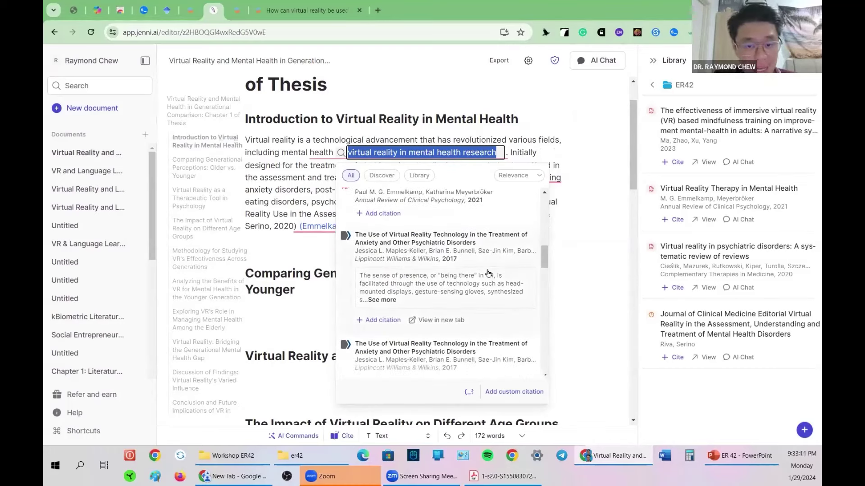
pyautogui.click(380, 321)
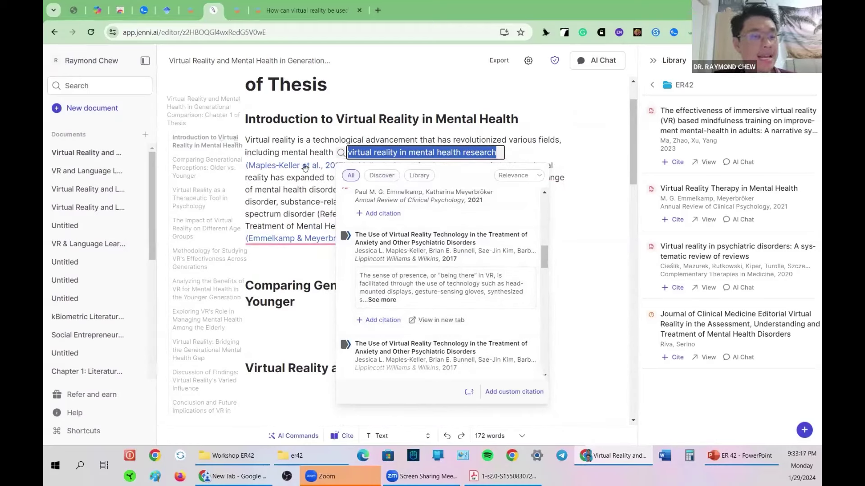
# Browse the remaining citation candidates, expand the excerpt of the meta-analysis on anxiety and specific phobias, and return to the document text.
pyautogui.moveTo(544, 262); pyautogui.dragTo(543, 277)
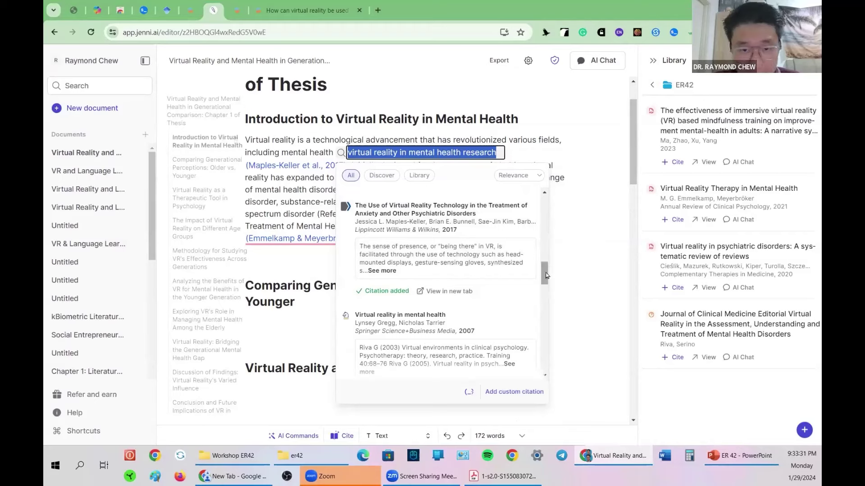
pyautogui.moveTo(546, 275); pyautogui.dragTo(538, 348)
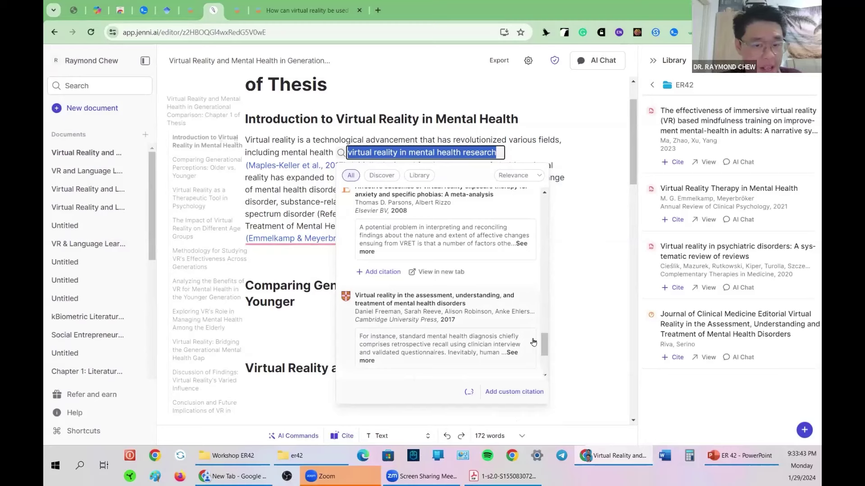
pyautogui.click(519, 245)
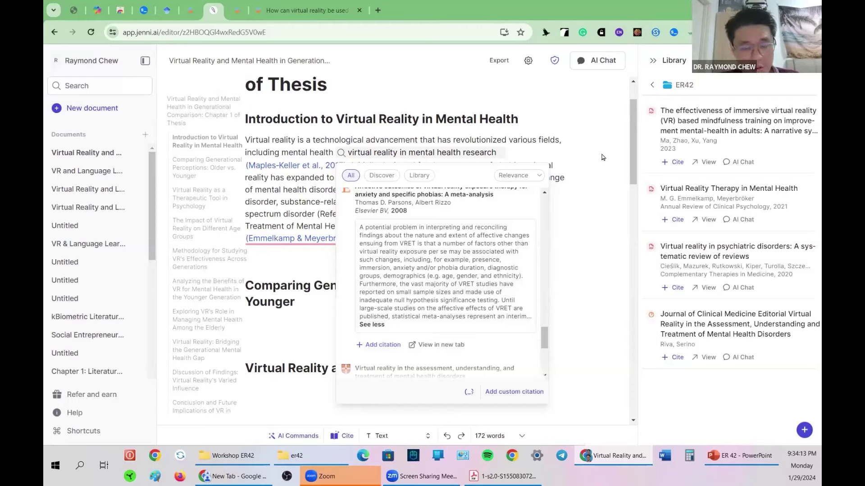
pyautogui.scroll(2, 558, 144)
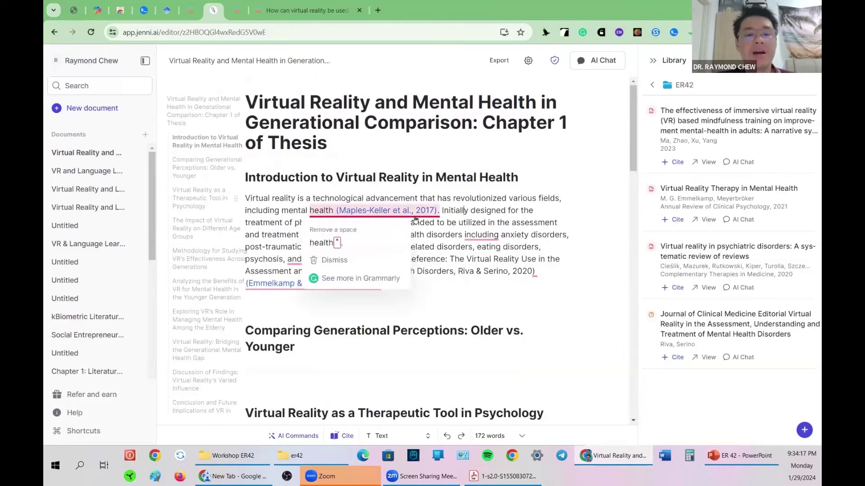
pyautogui.click(456, 207)
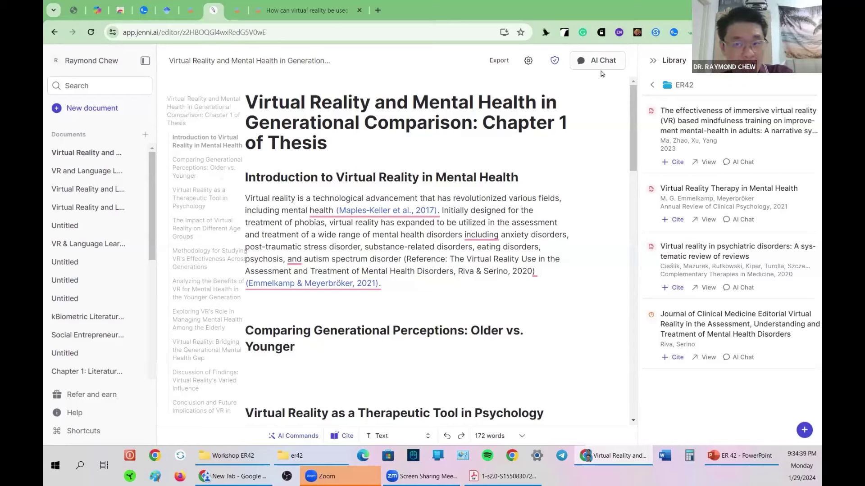
# Open the AI chat and begin a question with "write me the potential".
pyautogui.click(587, 63)
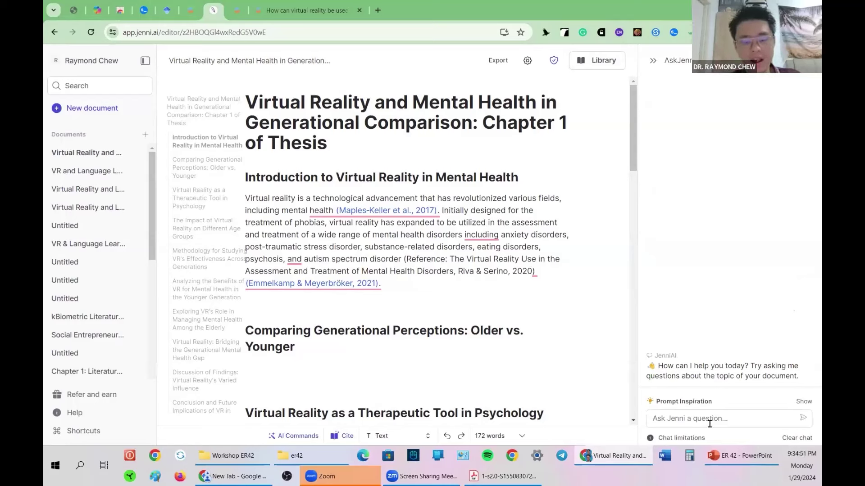
pyautogui.write('wwrtd ma')
pyautogui.press('BackSpace')
pyautogui.press('BackSpace')
pyautogui.press('BackSpace')
pyautogui.press('BackSpace')
pyautogui.press('BackSpace')
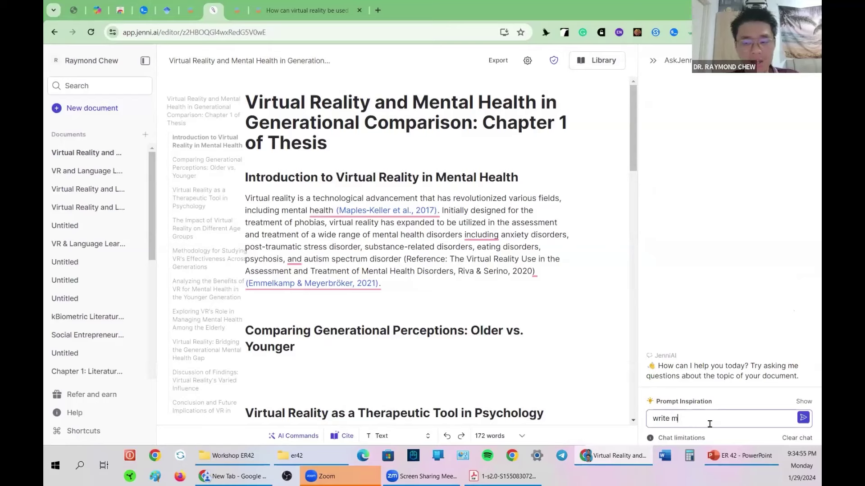
pyautogui.write('ite me the p[otent')
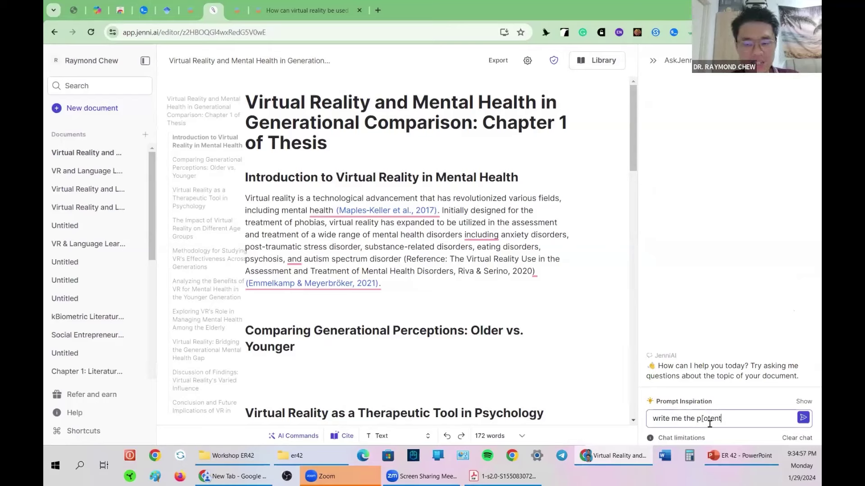
pyautogui.press('BackSpace')
pyautogui.press('BackSpace')
pyautogui.press('BackSpace')
pyautogui.press('BackSpace')
pyautogui.press('BackSpace')
pyautogui.press('BackSpace')
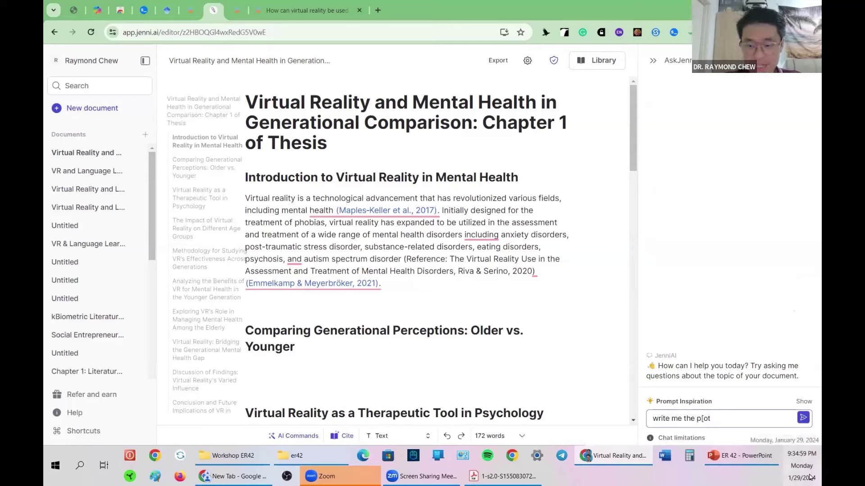
pyautogui.write('otential')
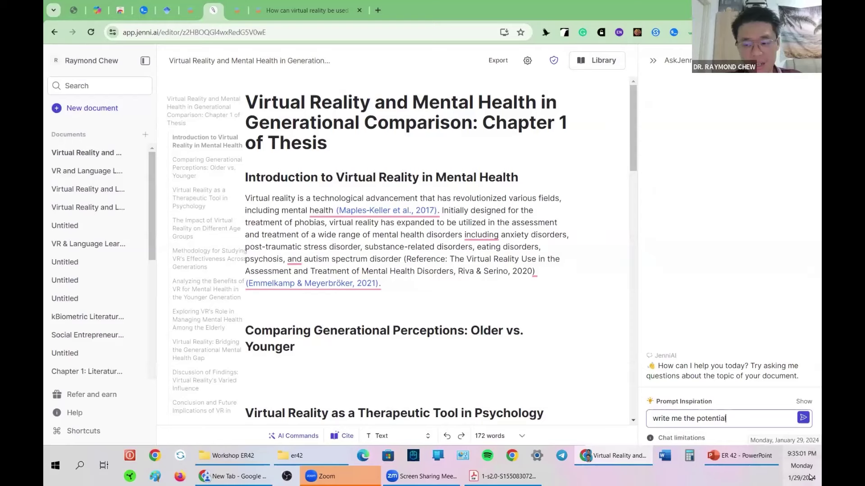
# Complete the chat question with "gap for my study of mental health and virtual reality" and submit it.
pyautogui.write(' gap for my s')
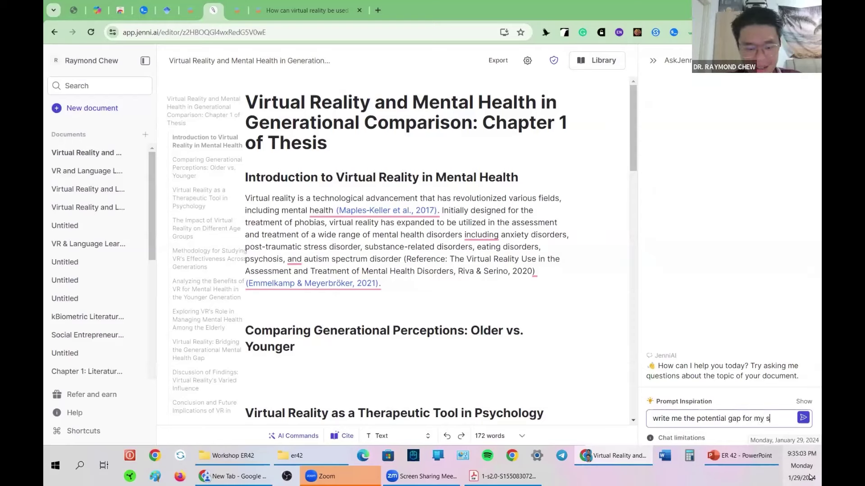
pyautogui.write('tudy of')
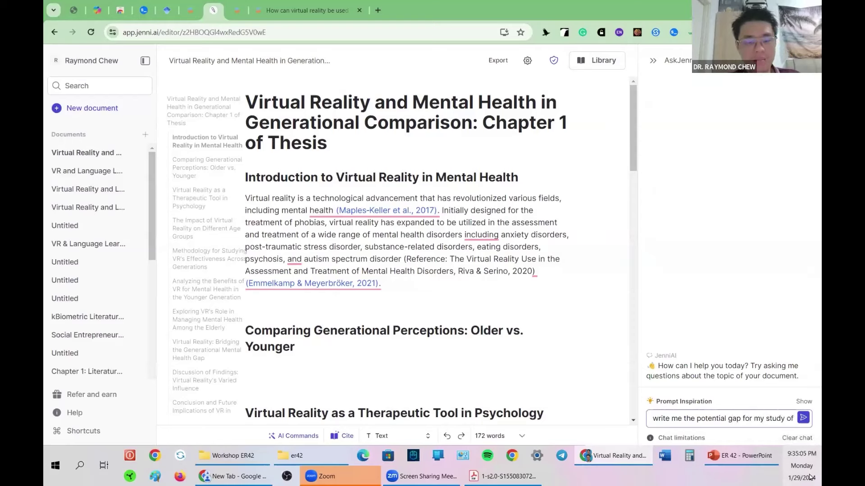
pyautogui.write(' ment')
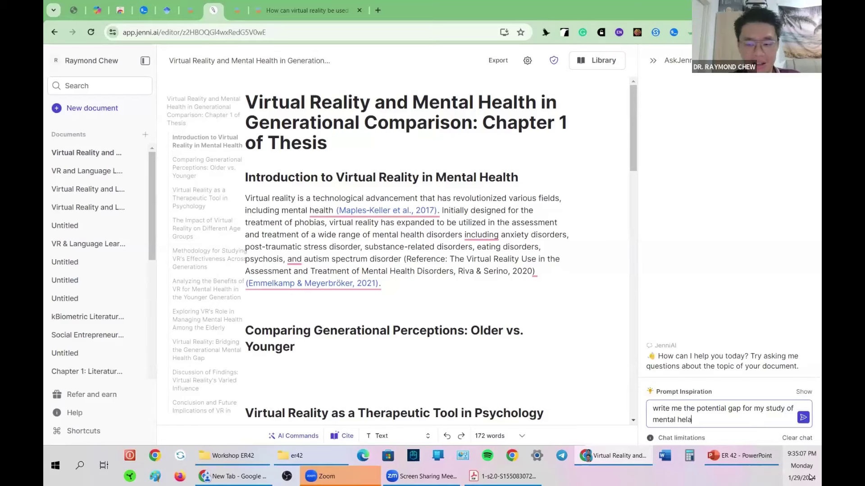
pyautogui.write('al hea')
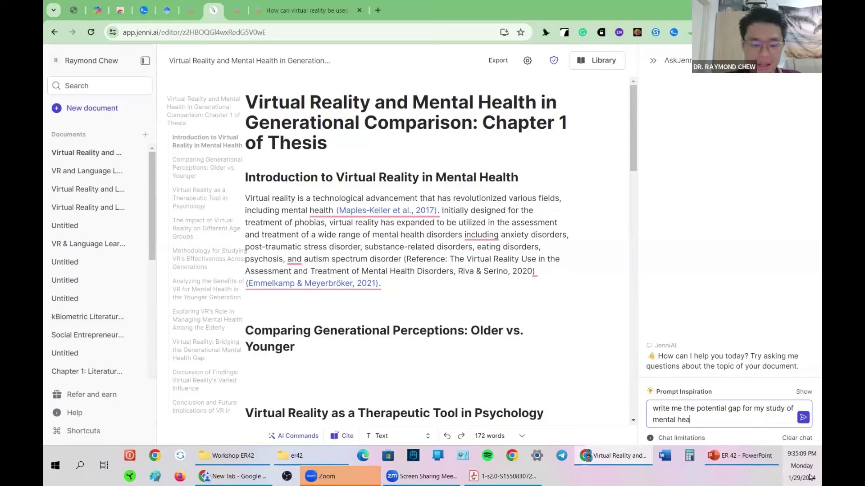
pyautogui.write('kthlth and virru')
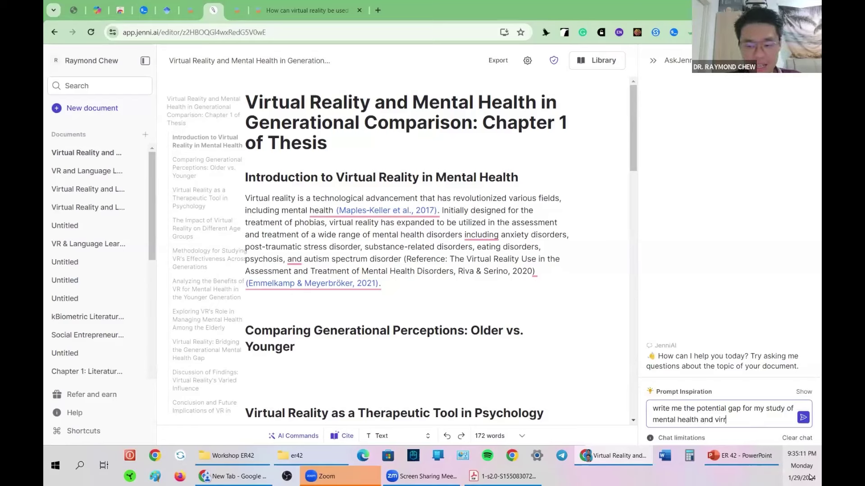
pyautogui.press('BackSpace')
pyautogui.write('tual reality')
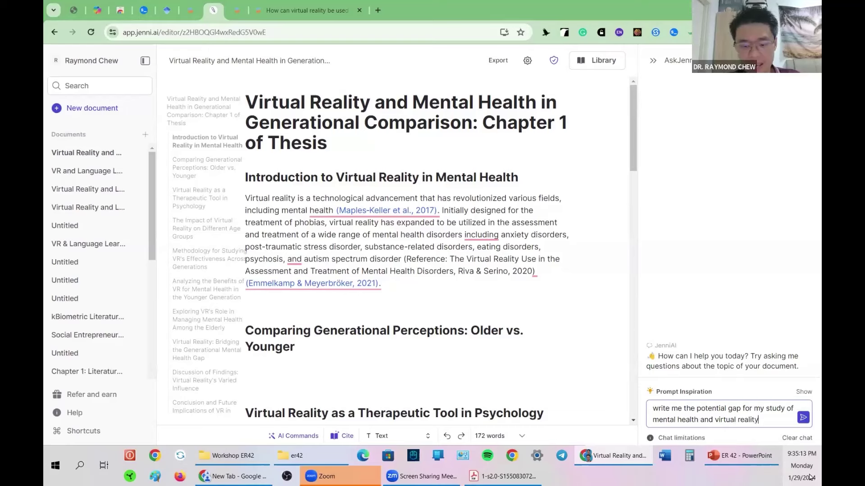
pyautogui.press('Return')
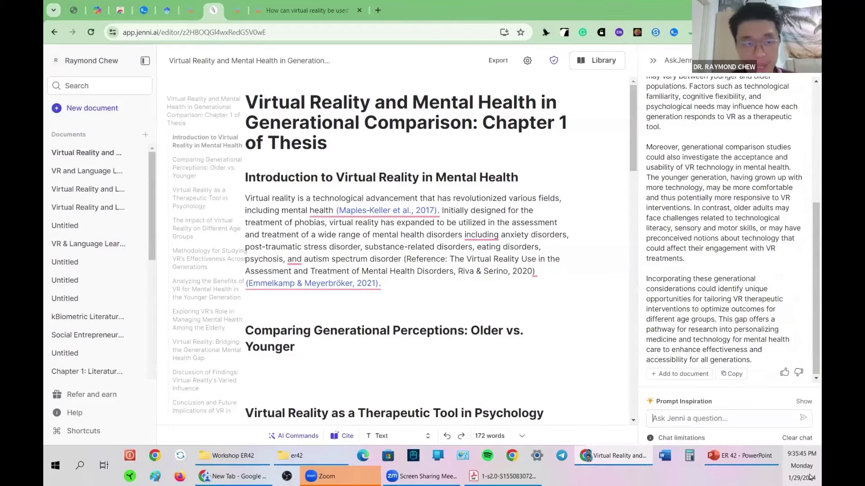
# Switch to scite and search for "virtual reality, mental health, generation".
pyautogui.click(144, 12)
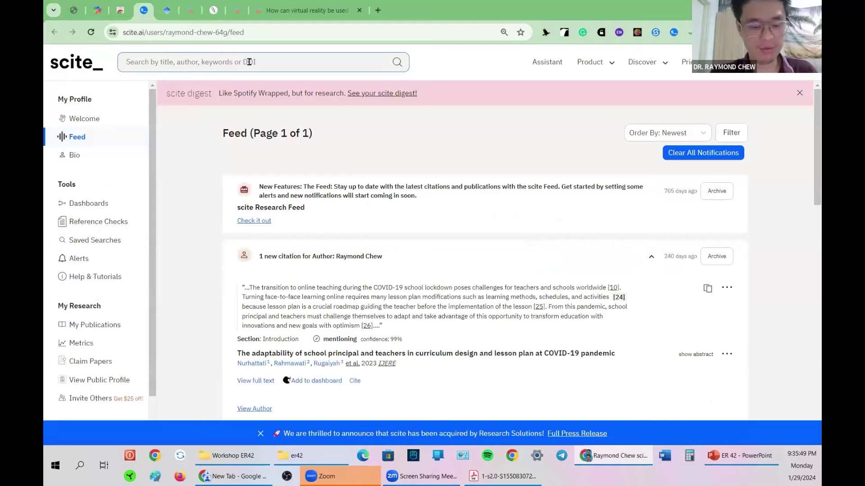
pyautogui.click(249, 61)
pyautogui.write('virt')
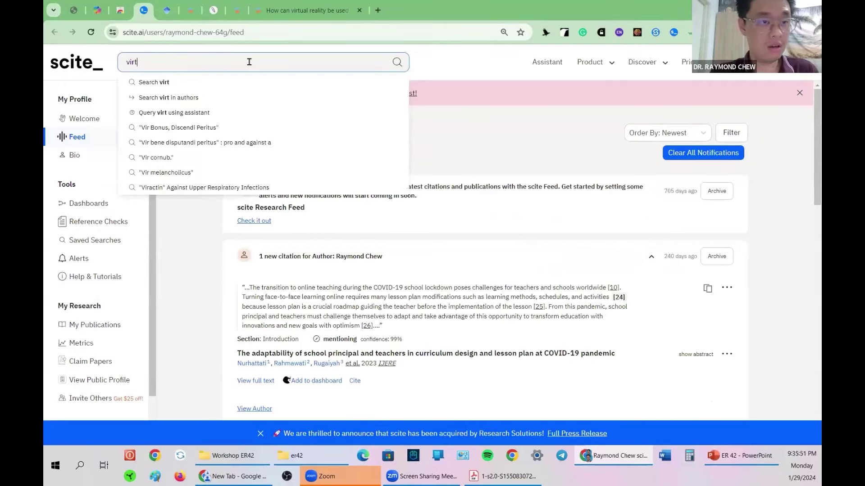
pyautogui.write('ual r')
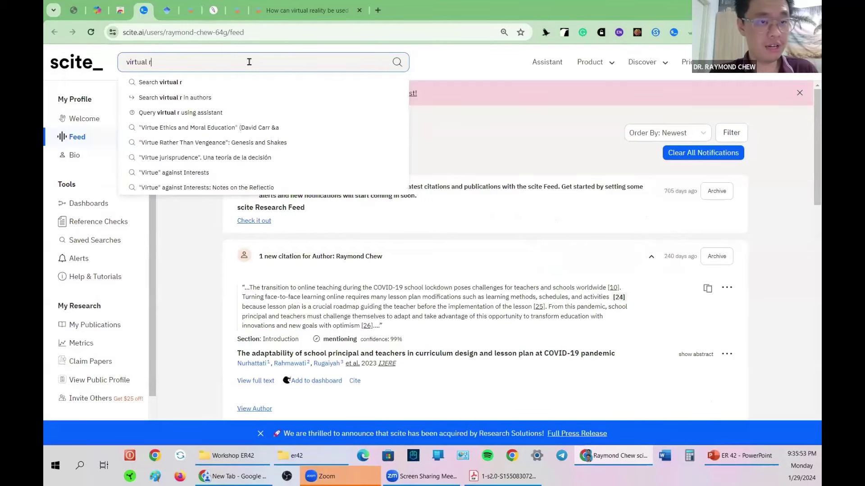
pyautogui.write('eality, mental')
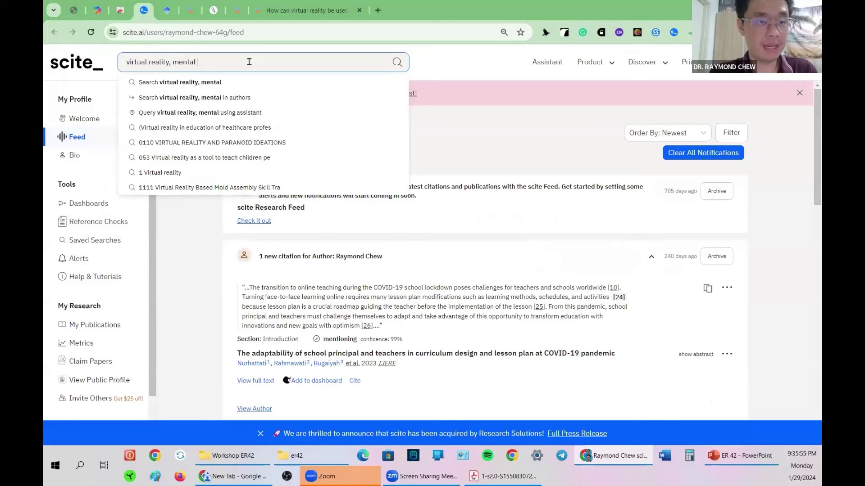
pyautogui.write(' health, ')
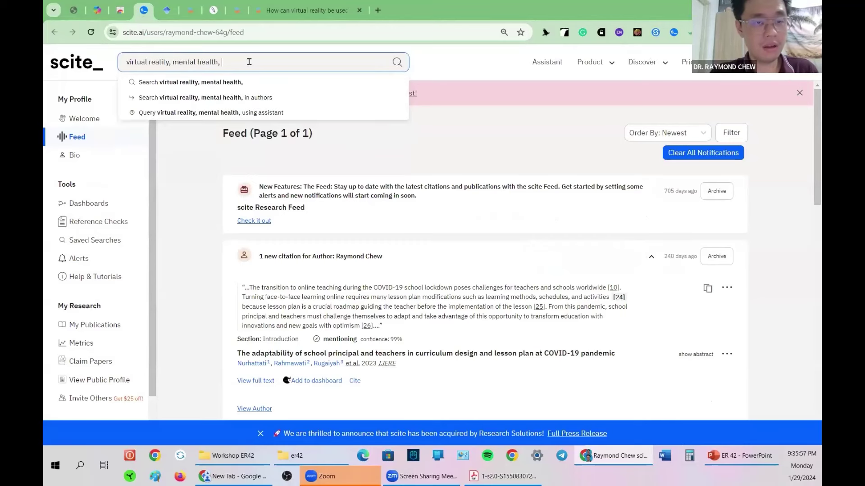
pyautogui.write('gen')
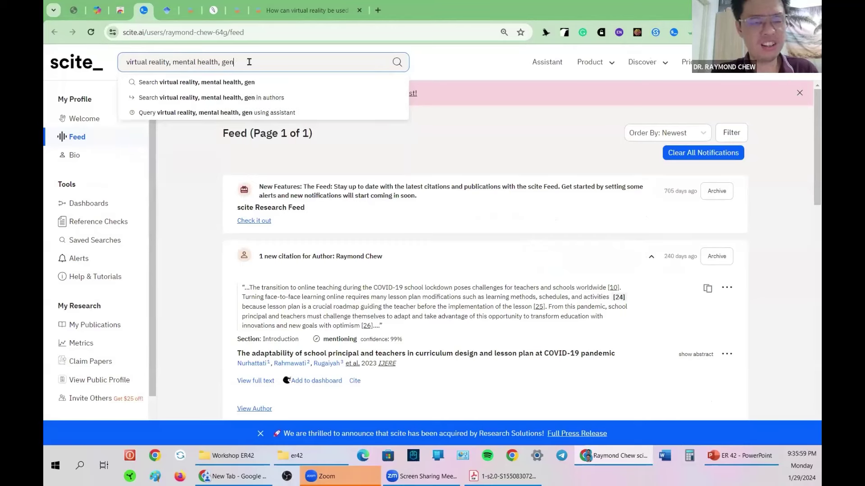
pyautogui.write('eration')
pyautogui.press('Return')
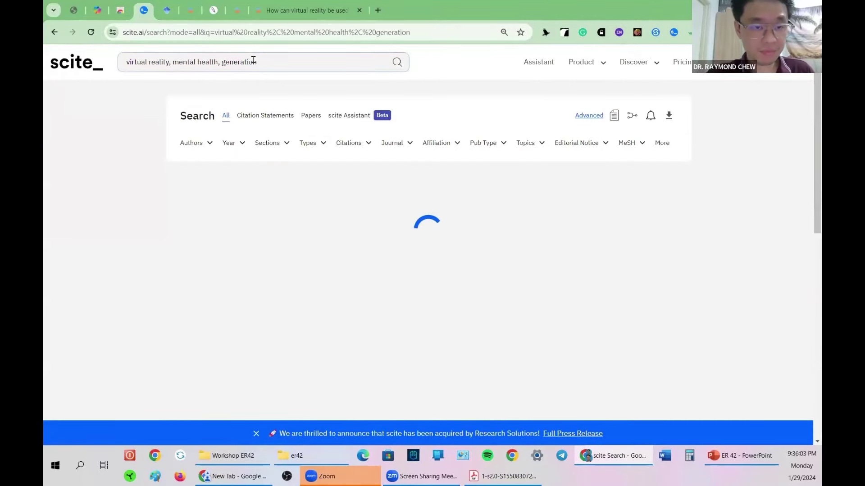
# Filter the search results to supporting citations, show only citation statements, and enlarge the page to 110%.
pyautogui.click(308, 143)
pyautogui.click(341, 168)
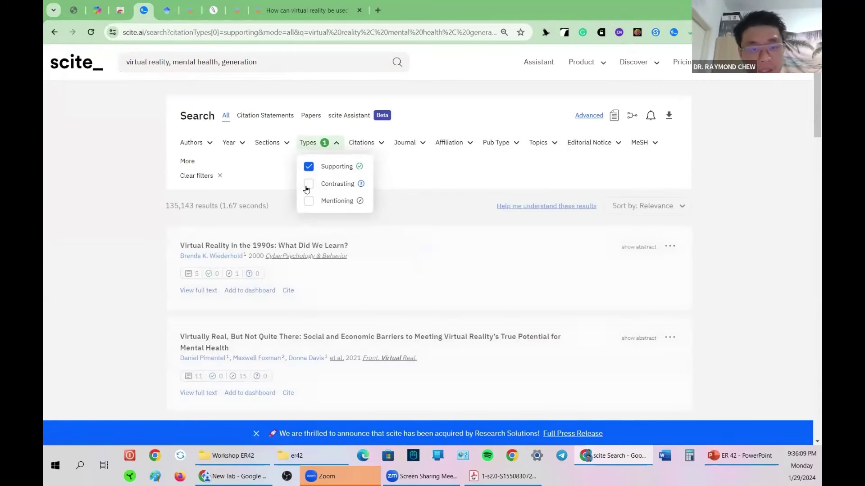
pyautogui.click(274, 116)
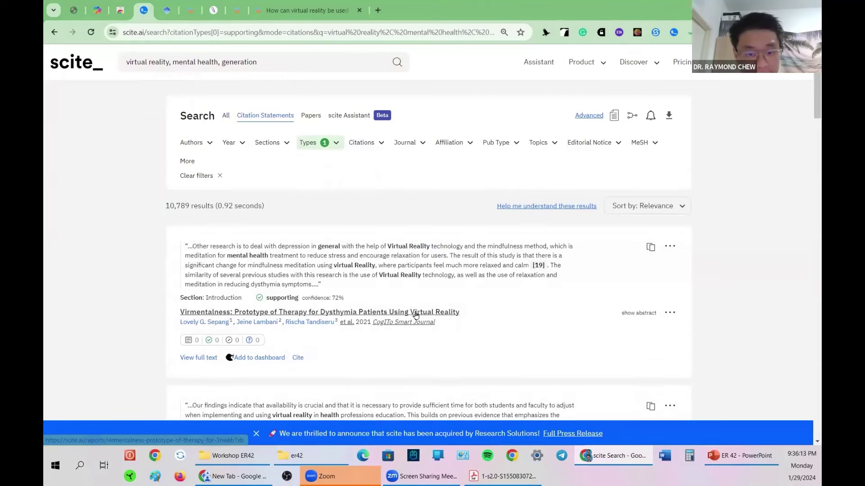
pyautogui.hotkey('ctrl', '+')
pyautogui.hotkey('ctrl', '+')
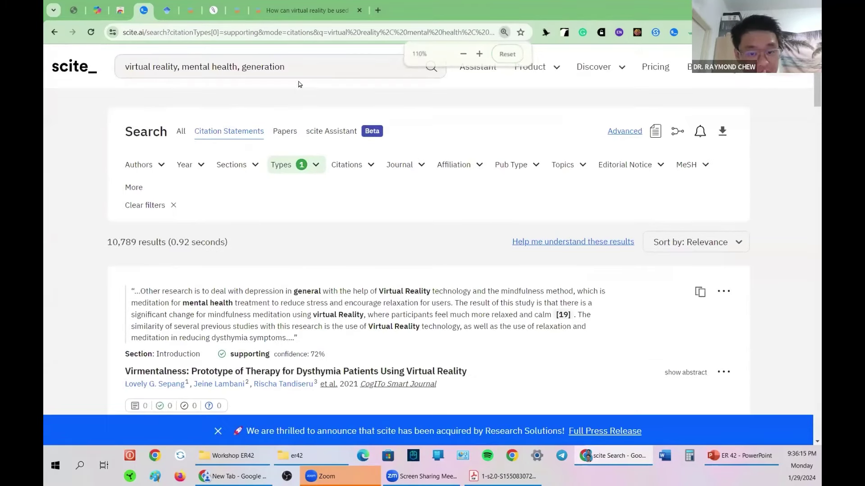
pyautogui.scroll(-1, 541, 311)
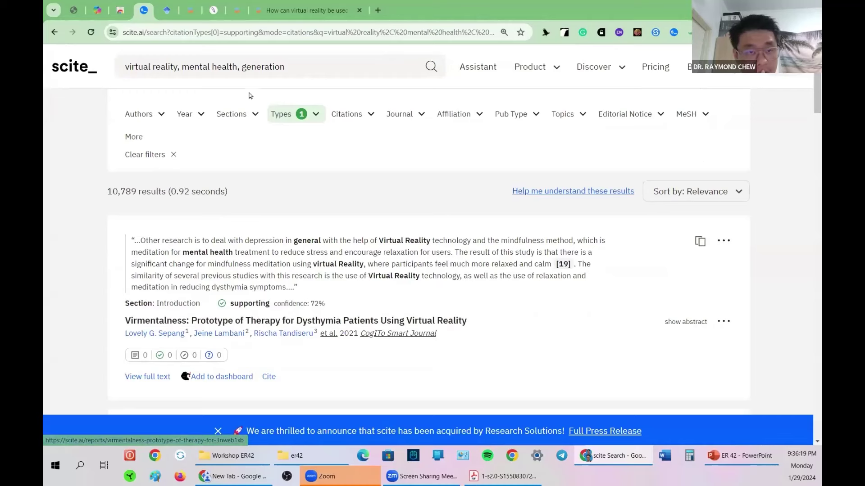
# Replace "generation" in the query and search for "virtual reality, mental health, older, younger".
pyautogui.doubleClick(271, 67)
pyautogui.write('old')
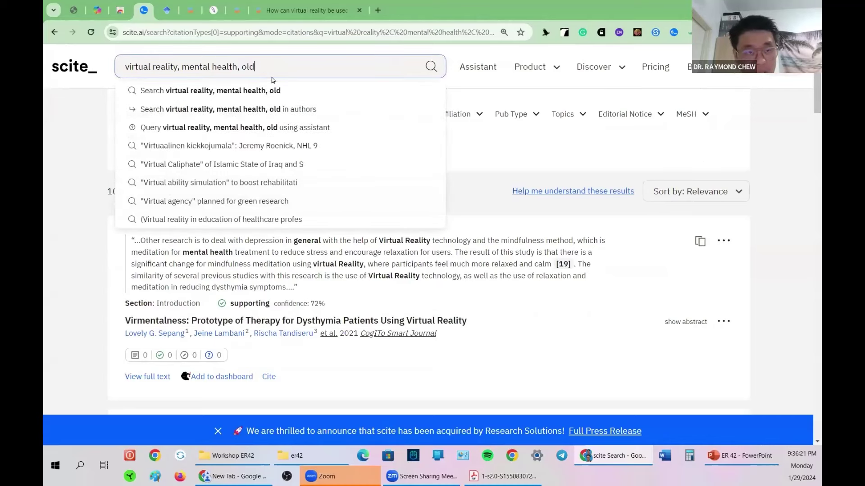
pyautogui.write('er, younger')
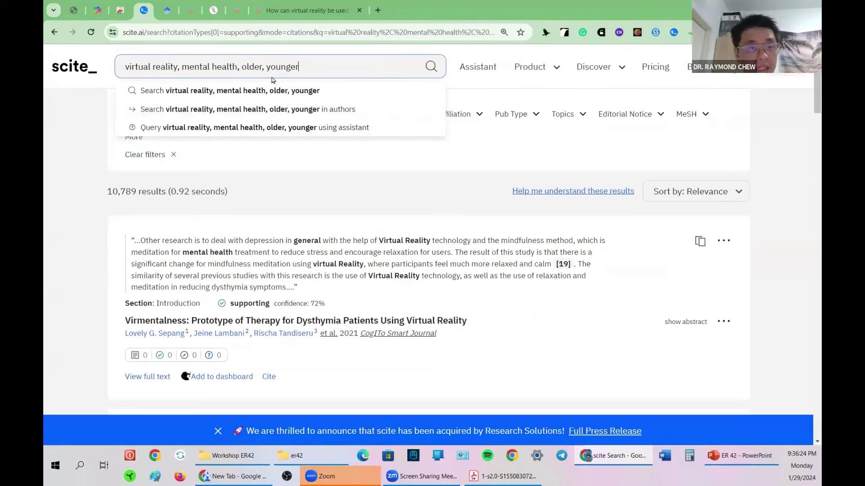
pyautogui.press('Return')
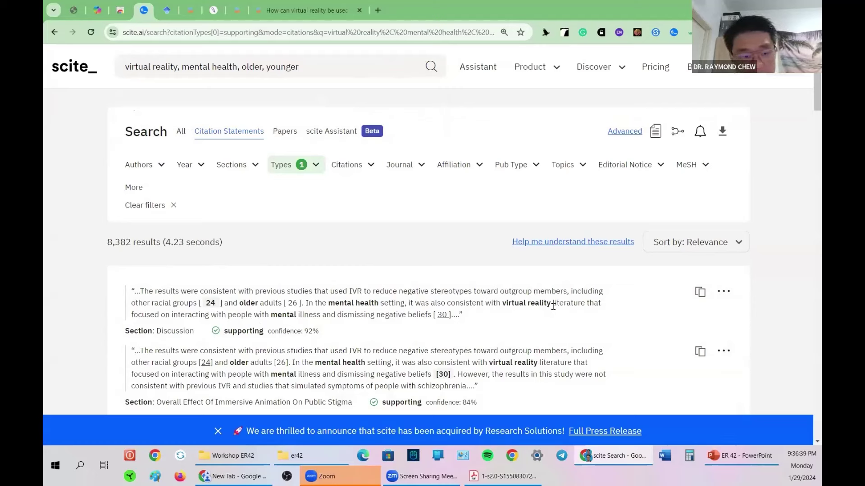
# Read the supporting citation statements on immersive VR reducing stigma and on older versus younger veterans' engagement in treatment.
pyautogui.moveTo(222, 314); pyautogui.dragTo(376, 316)
pyautogui.moveTo(180, 291); pyautogui.dragTo(372, 291)
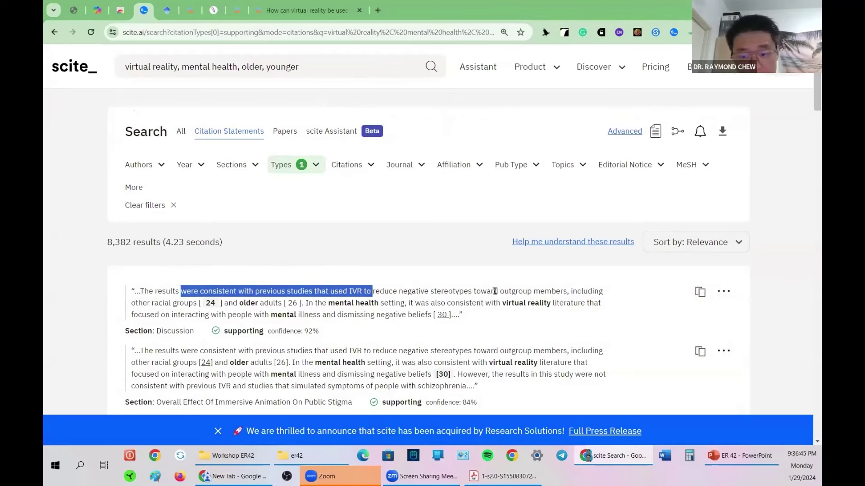
pyautogui.moveTo(154, 303); pyautogui.dragTo(283, 304)
pyautogui.scroll(-5, 305, 302)
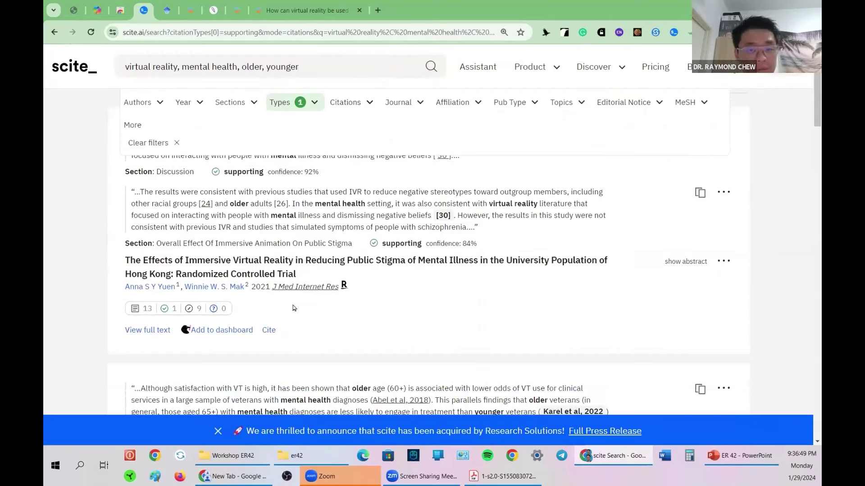
pyautogui.scroll(-1, 306, 299)
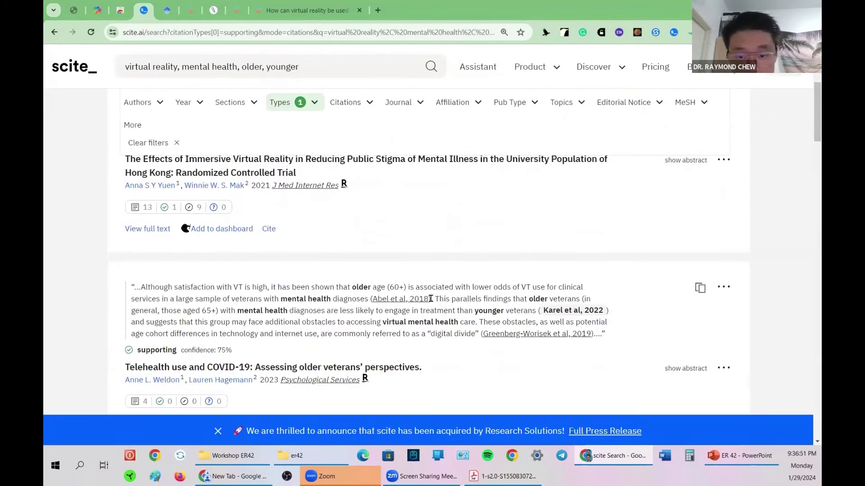
pyautogui.moveTo(493, 306); pyautogui.dragTo(532, 299)
pyautogui.moveTo(460, 299); pyautogui.dragTo(591, 299)
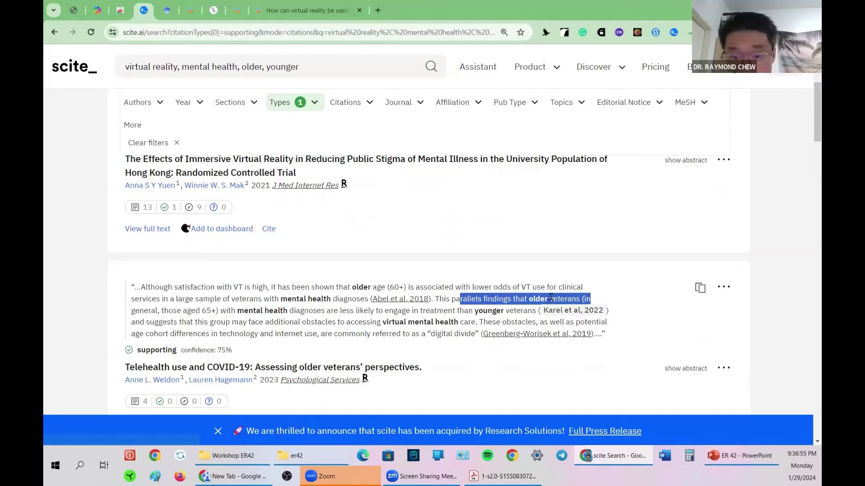
pyautogui.moveTo(219, 310); pyautogui.dragTo(284, 311)
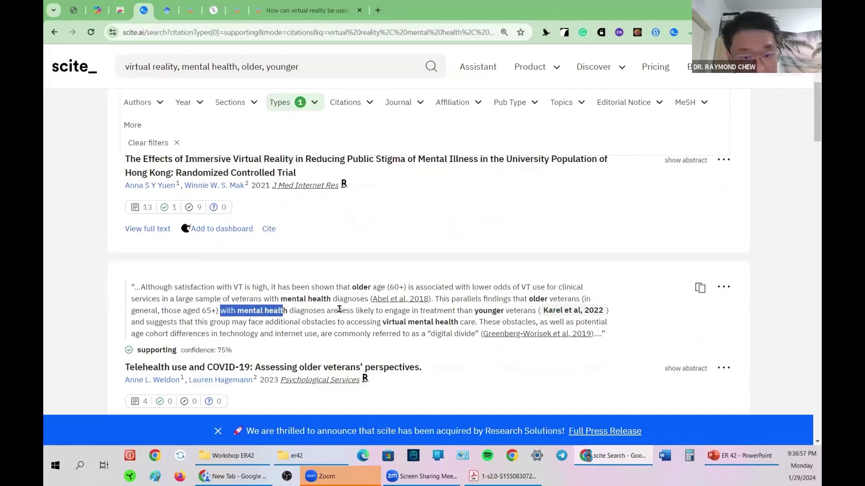
pyautogui.moveTo(340, 311)
pyautogui.mouseDown()
pyautogui.moveTo(527, 310)
pyautogui.moveTo(512, 306)
pyautogui.mouseUp()
pyautogui.click(484, 309)
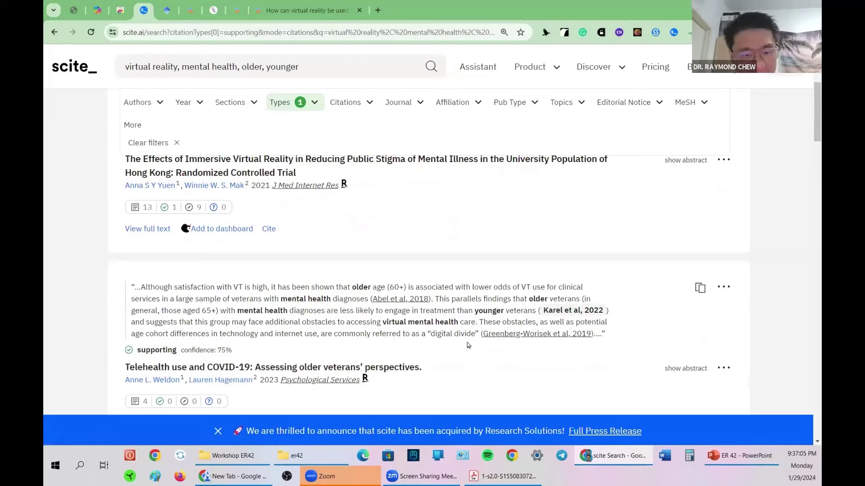
pyautogui.scroll(-5, 444, 324)
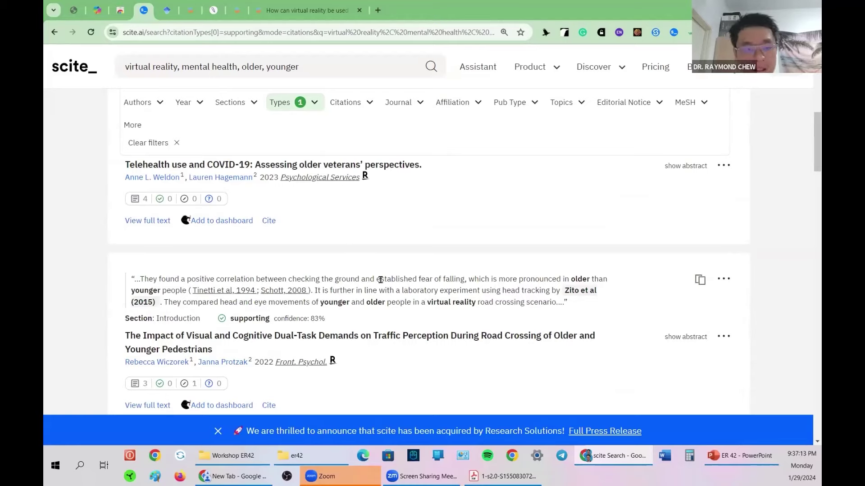
# Change the citation type filter from supporting to contrasting and look through the contrasting statements.
pyautogui.scroll(5, 351, 222)
pyautogui.scroll(5, 331, 209)
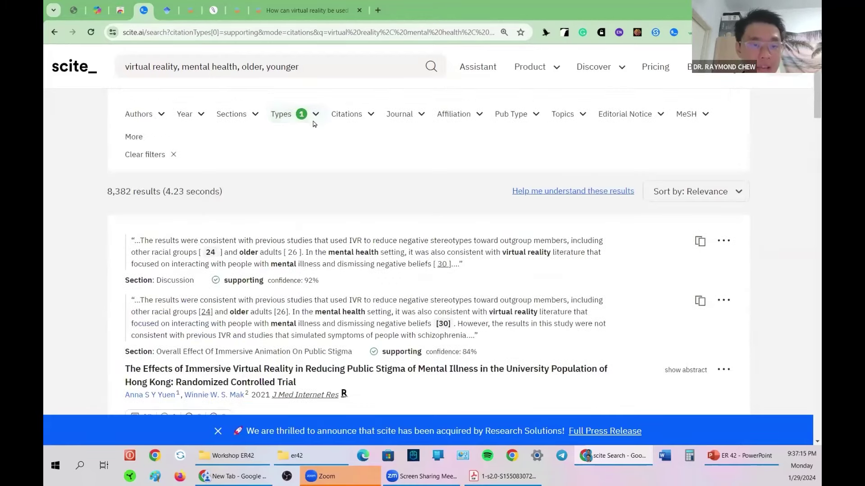
pyautogui.click(284, 114)
pyautogui.click(312, 167)
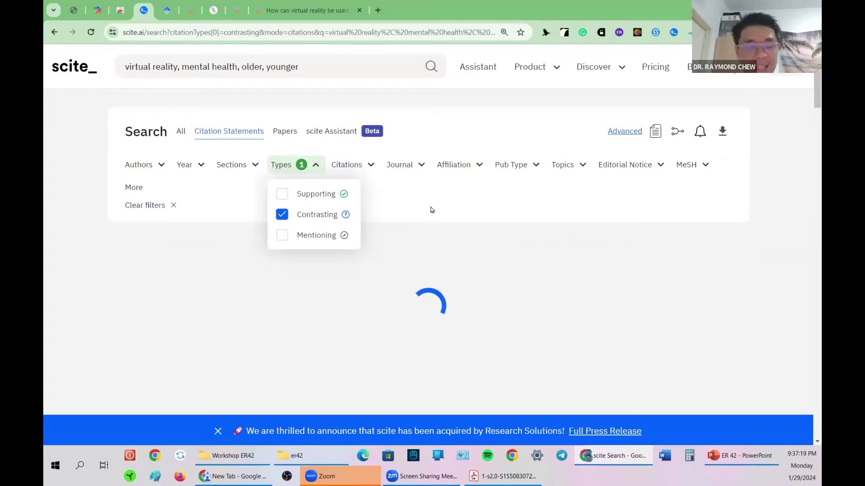
pyautogui.scroll(-3, 559, 185)
pyautogui.scroll(2, 499, 258)
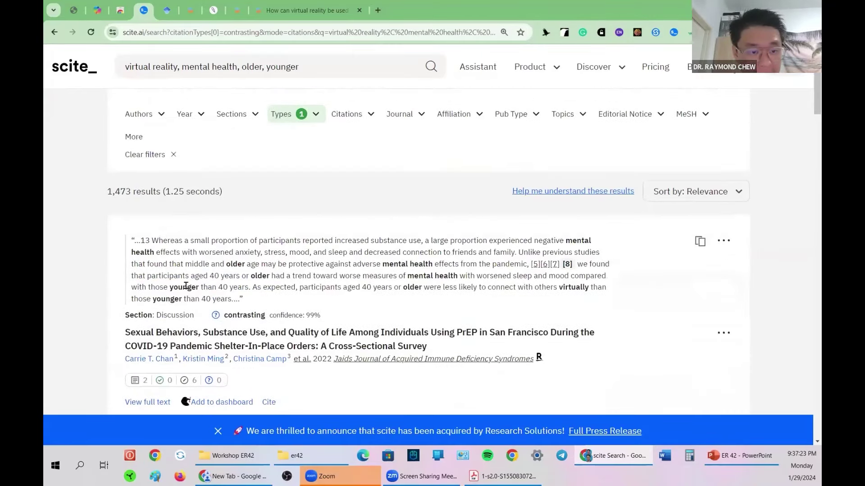
pyautogui.scroll(-7, 571, 276)
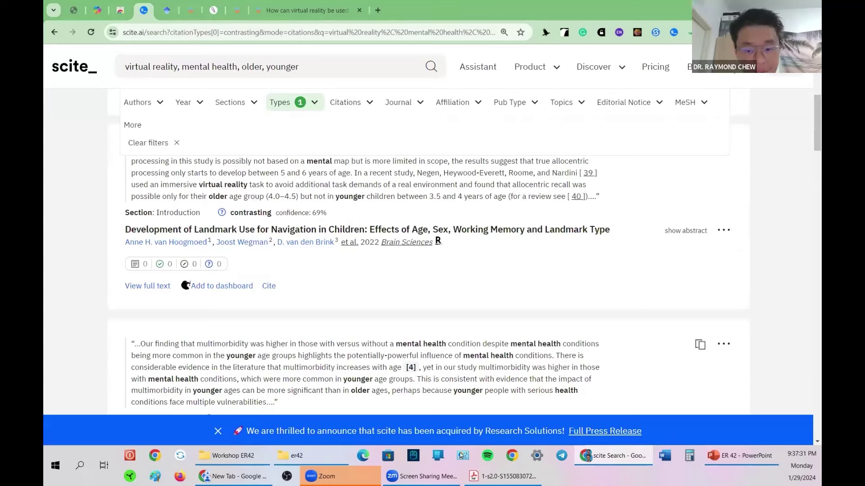
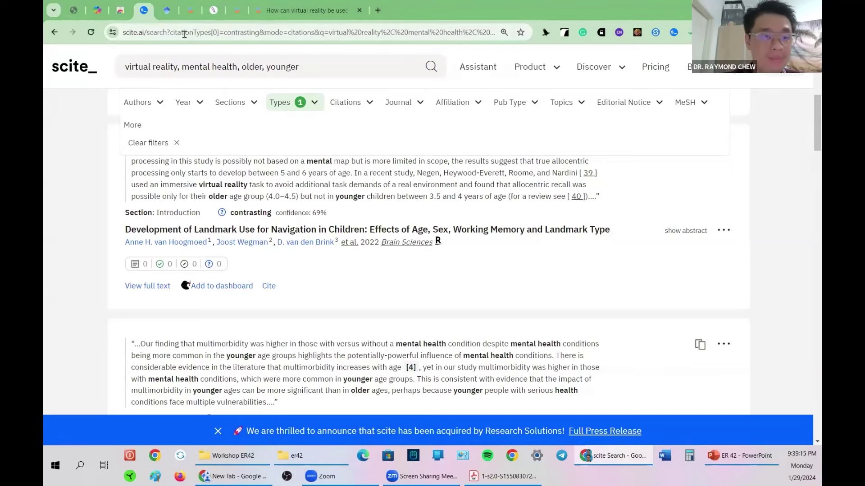
# Switch to the Jenni thesis document and accept successive AI suggestions to extend the introduction paragraph through the sentence on sharing specific experiences.
pyautogui.click(213, 10)
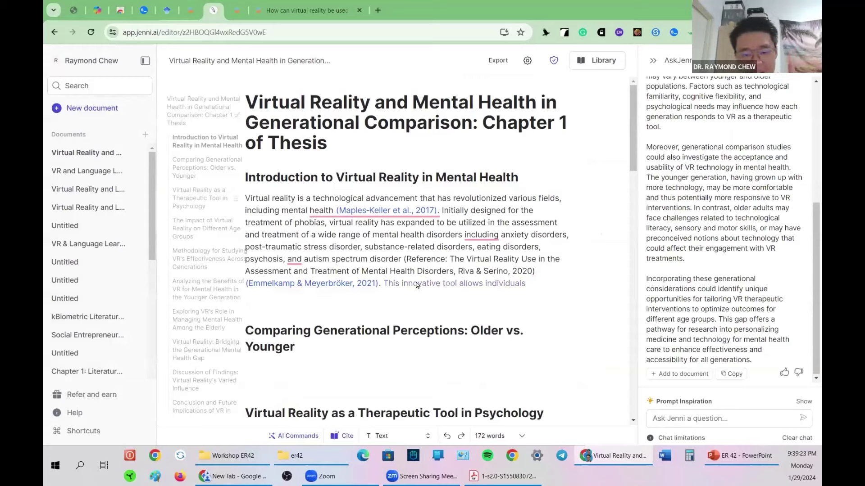
pyautogui.press('Right')
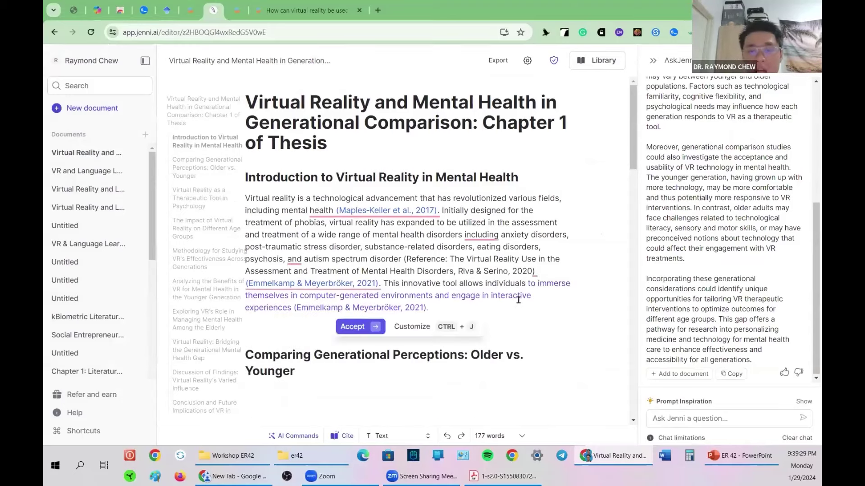
pyautogui.click(354, 322)
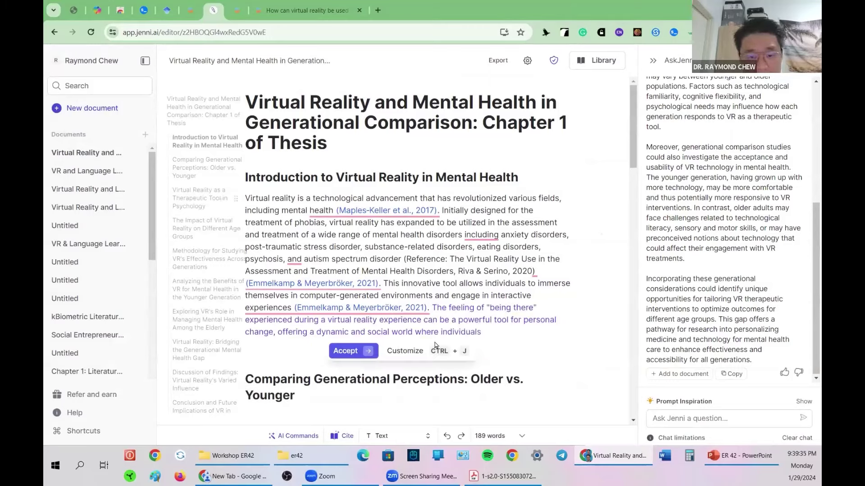
pyautogui.click(356, 351)
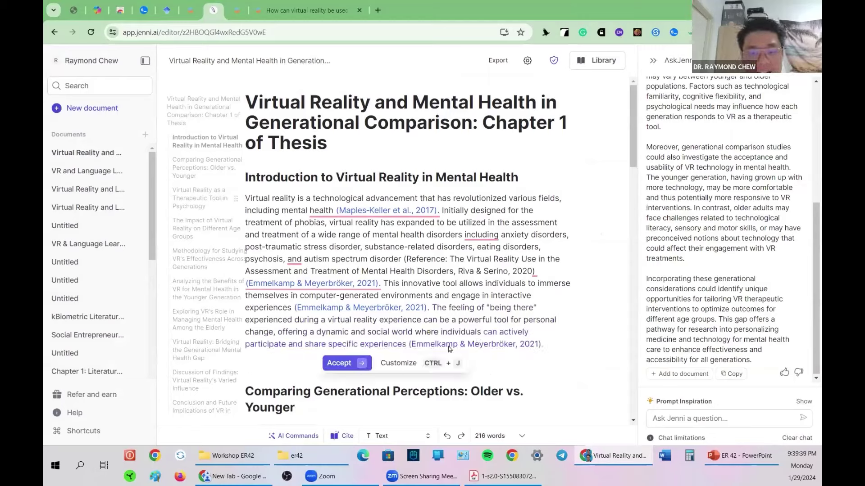
pyautogui.click(342, 363)
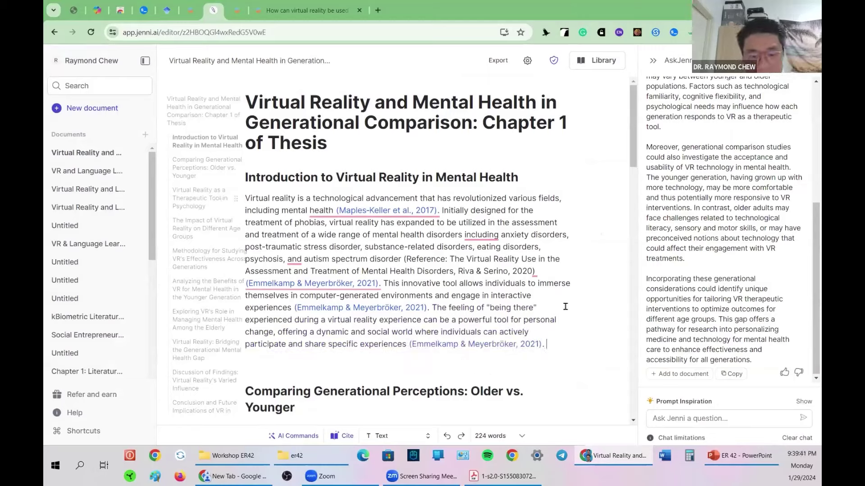
# Start a new sentence at the end of the introduction paragraph with "However,".
pyautogui.write('ho')
pyautogui.press('BackSpace')
pyautogui.press('BackSpace')
pyautogui.write('ho')
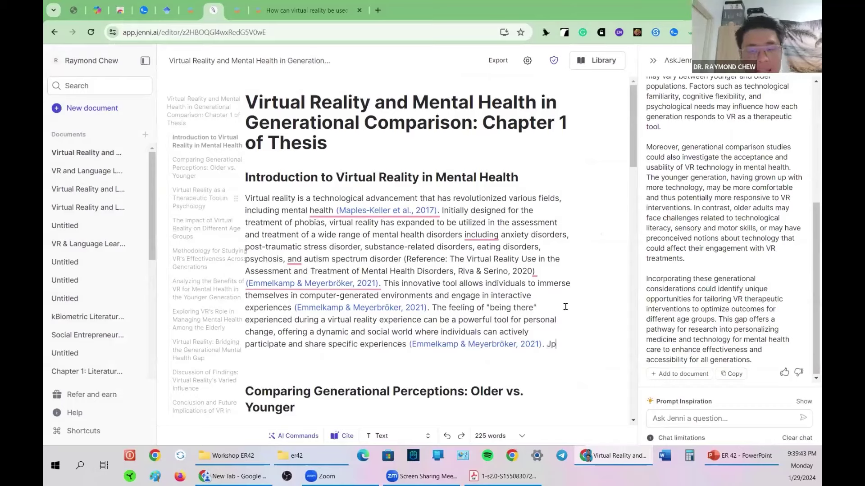
pyautogui.press('BackSpace')
pyautogui.press('BackSpace')
pyautogui.write('HO')
pyautogui.press('BackSpace')
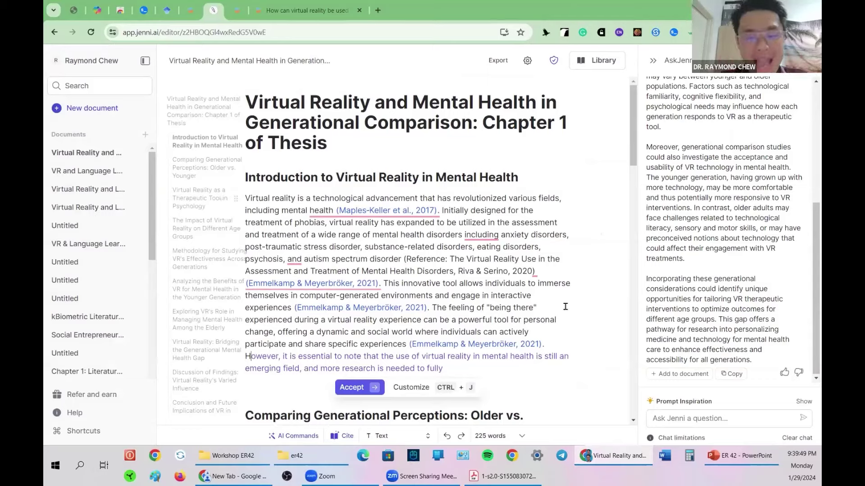
pyautogui.write('we')
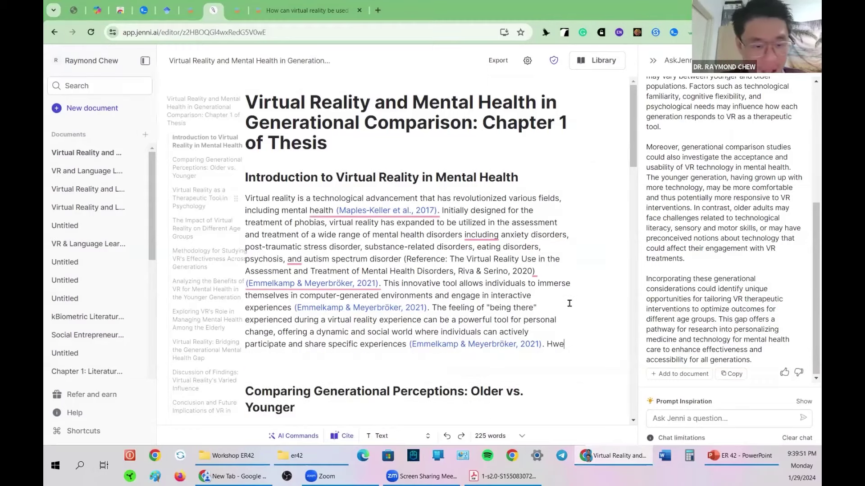
pyautogui.press('BackSpace')
pyautogui.press('BackSpace')
pyautogui.write('oweve')
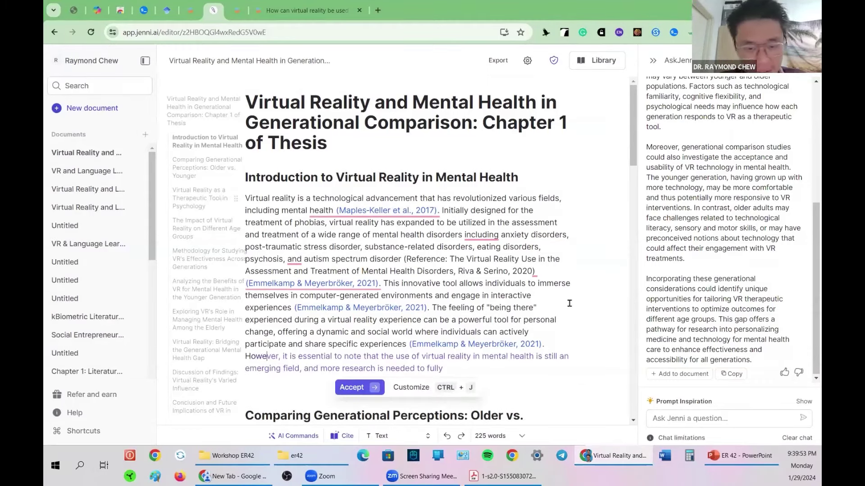
pyautogui.write('r, ')
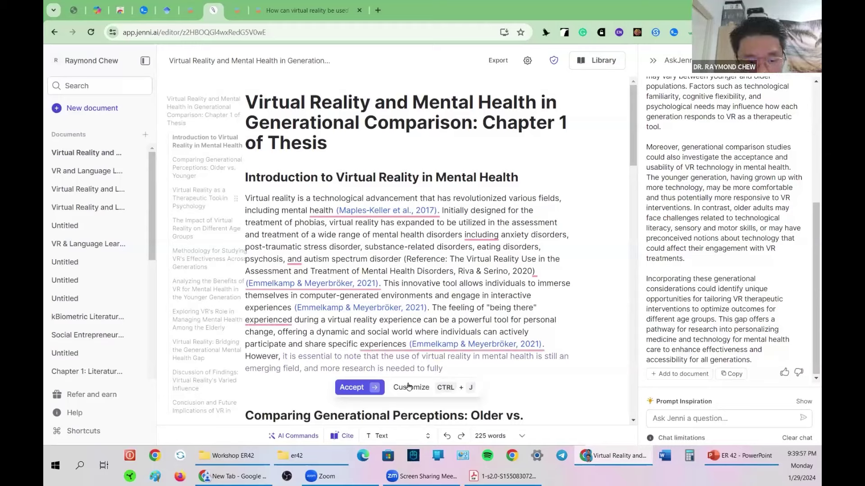
# Continue the sentence with "there is lack of" and accept the suggested completion on research comparing older and younger generations.
pyautogui.write('the')
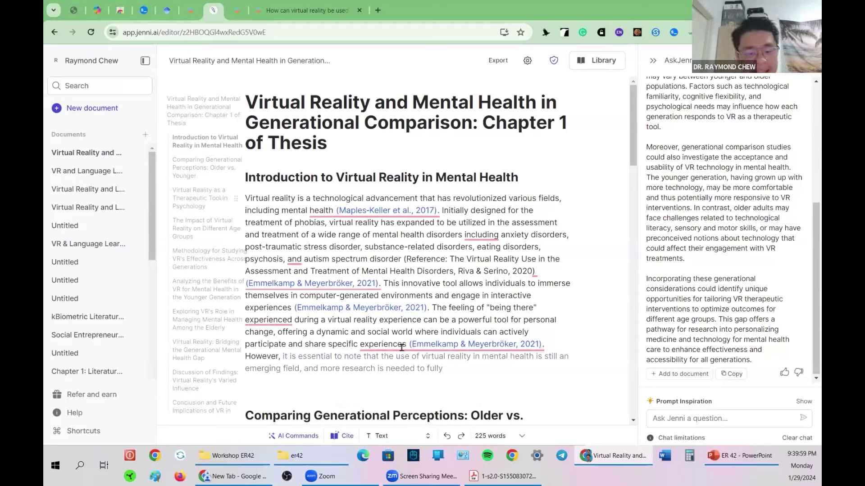
pyautogui.write('re is la')
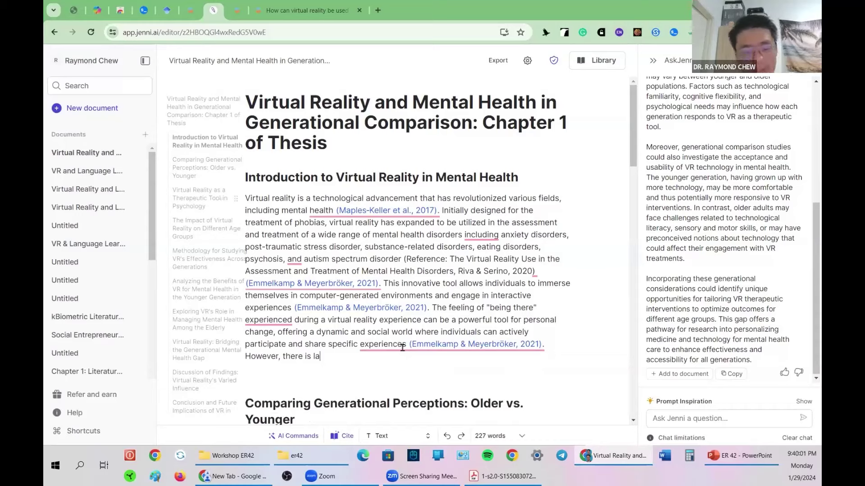
pyautogui.write('ck of')
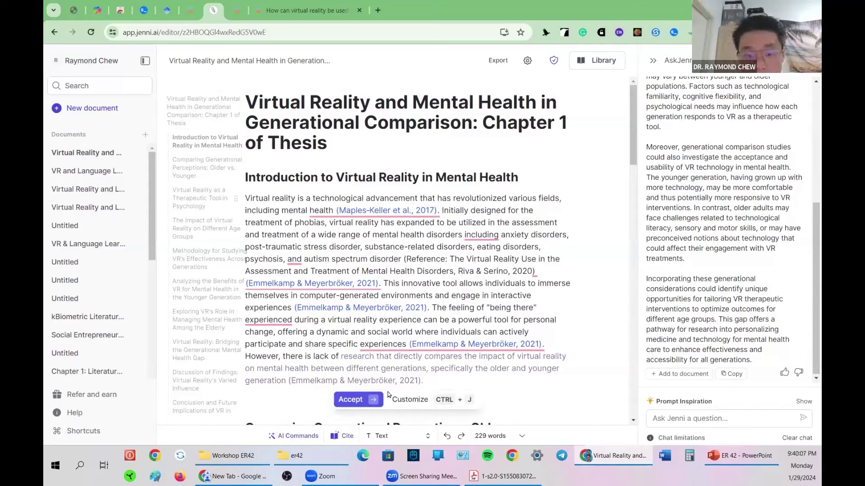
pyautogui.click(353, 405)
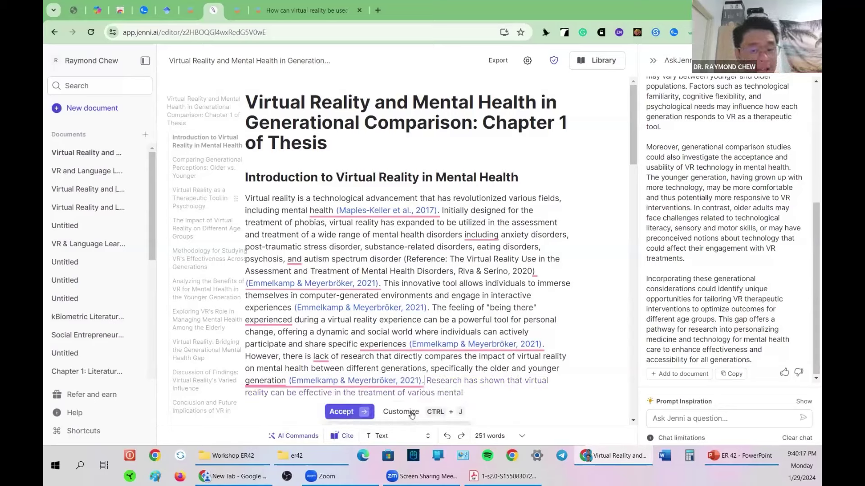
# Generate an opposing argument after the research gap sentence using the AI commands.
pyautogui.click(401, 412)
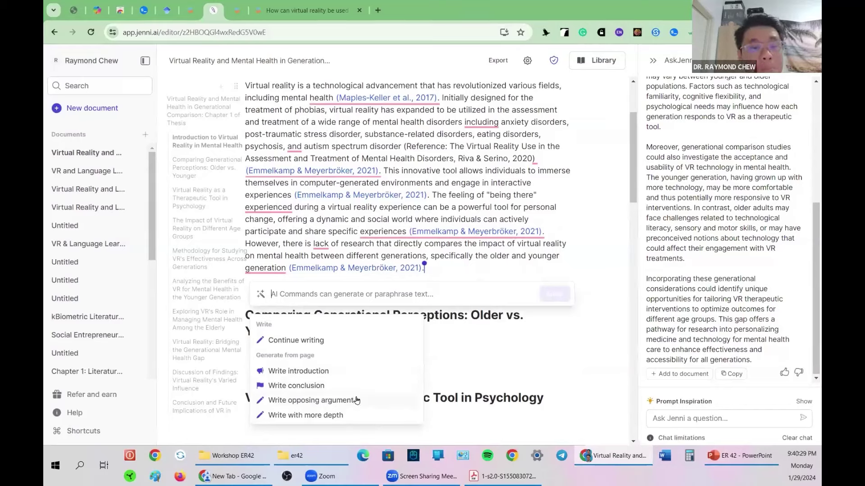
pyautogui.click(310, 399)
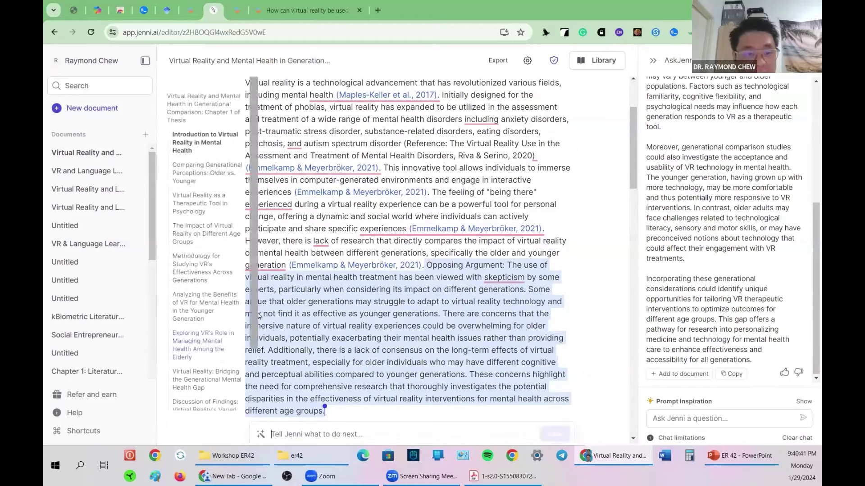
# Highlight the "Opposing Argument:" label that opens the generated passage to examine where the counterargument begins.
pyautogui.click(321, 315)
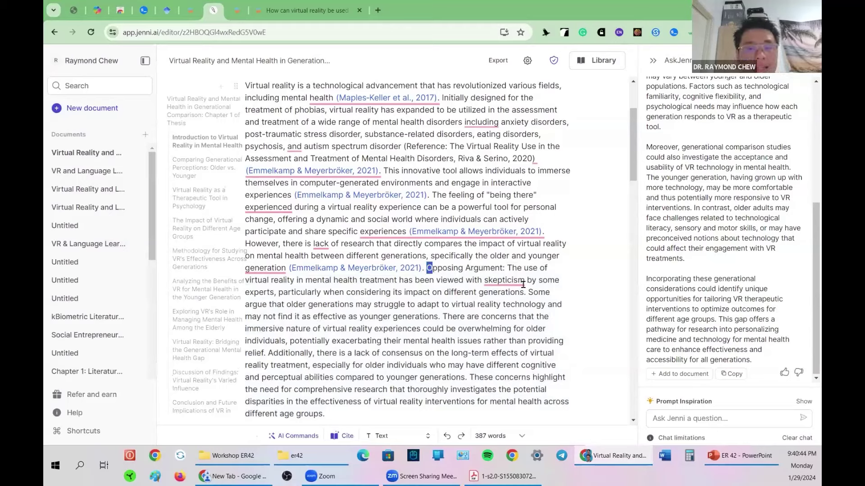
pyautogui.hotkey('ctrl', 'shift', 'Right')
pyautogui.hotkey('ctrl', 'shift', 'Right')
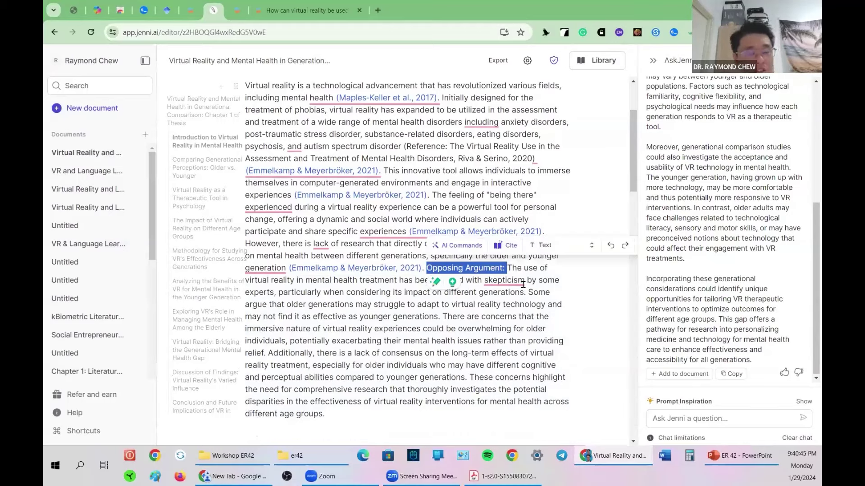
pyautogui.moveTo(523, 284)
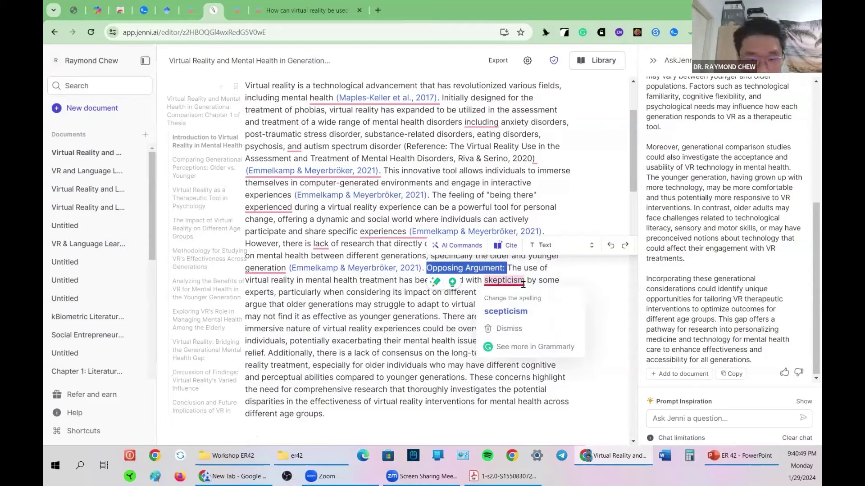
pyautogui.click(443, 353)
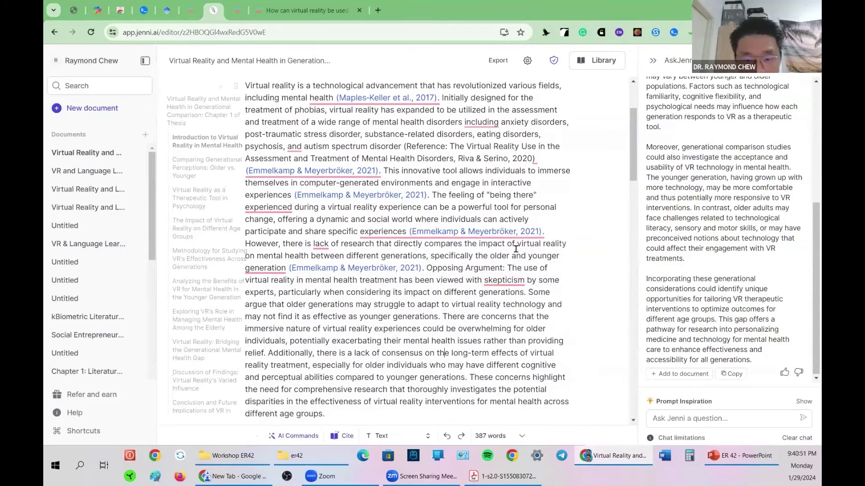
pyautogui.click(427, 268)
pyautogui.hotkey('ctrl', 'shift', 'Right')
pyautogui.hotkey('ctrl', 'shift', 'Right')
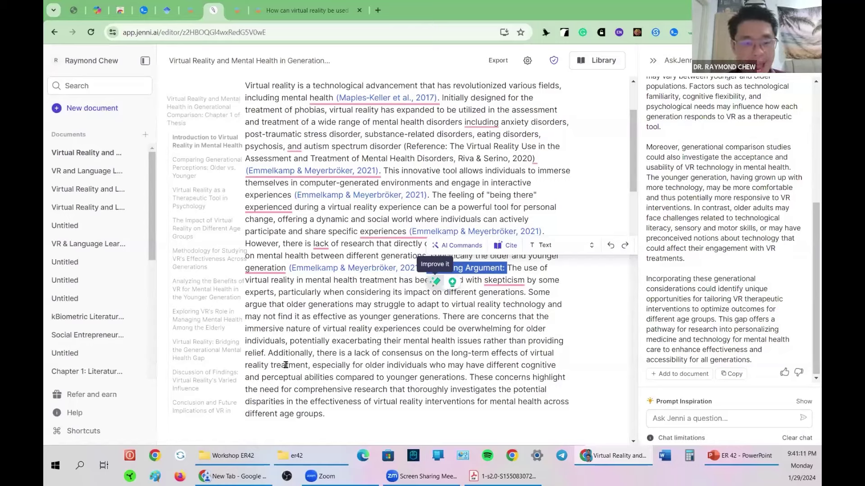
# Highlight and review the opposing argument's sentence on the lack of consensus about long-term effects of virtual reality treatment.
pyautogui.moveTo(269, 353); pyautogui.dragTo(529, 355)
pyautogui.click(324, 369)
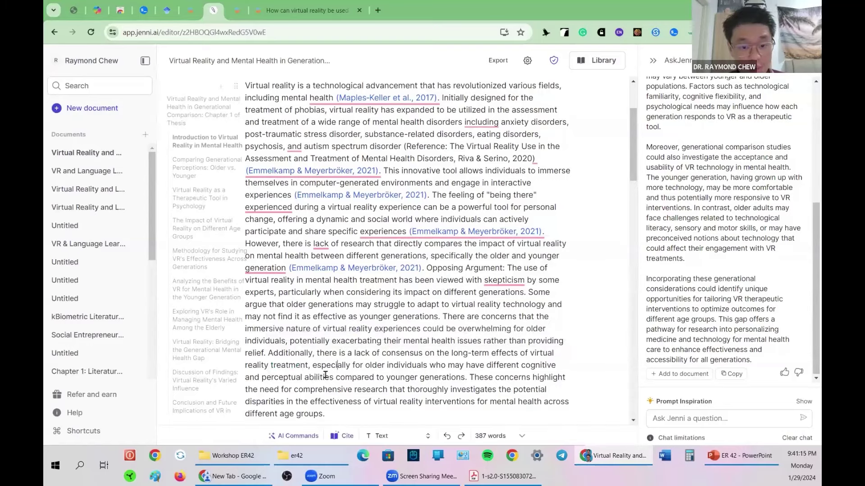
pyautogui.moveTo(325, 375); pyautogui.dragTo(455, 366)
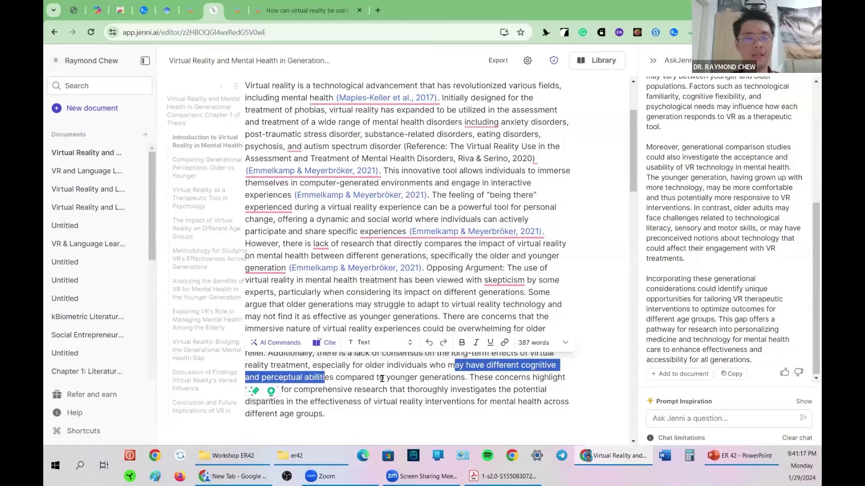
pyautogui.click(285, 361)
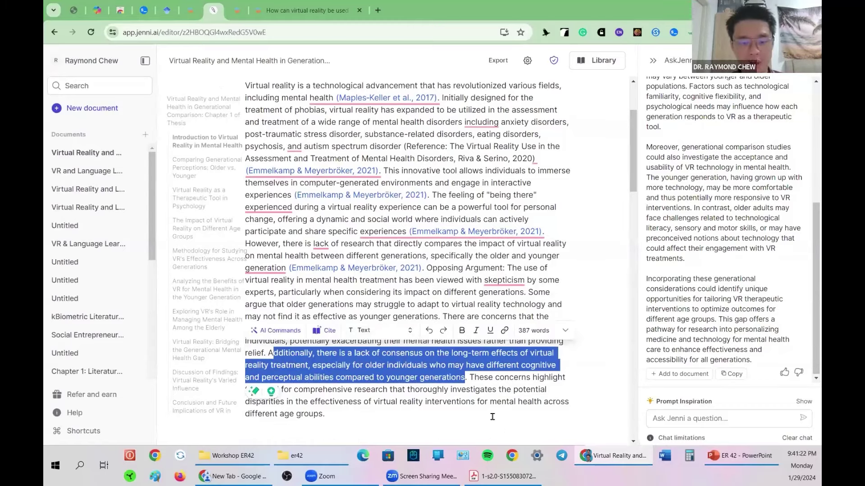
pyautogui.click(498, 402)
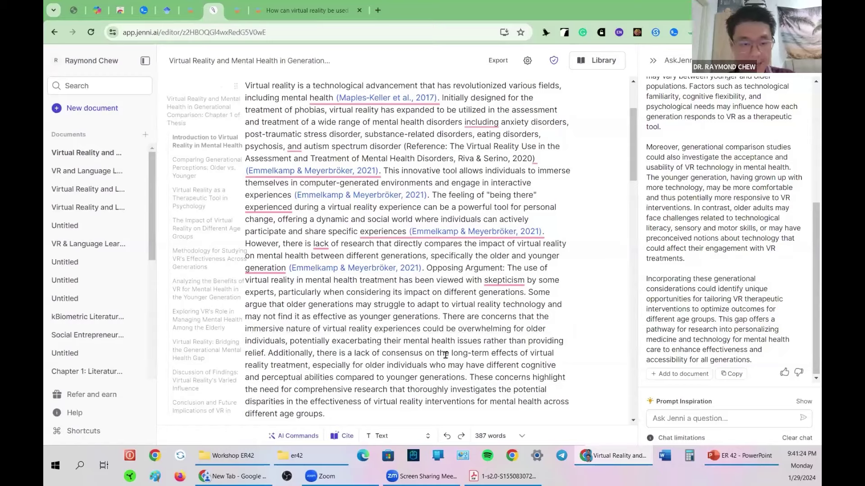
# Start a paragraph below the opposing argument: "however, there is a lack of research that directly compares the impact of virtual reality on mental health between different generations".
pyautogui.scroll(-4, 370, 248)
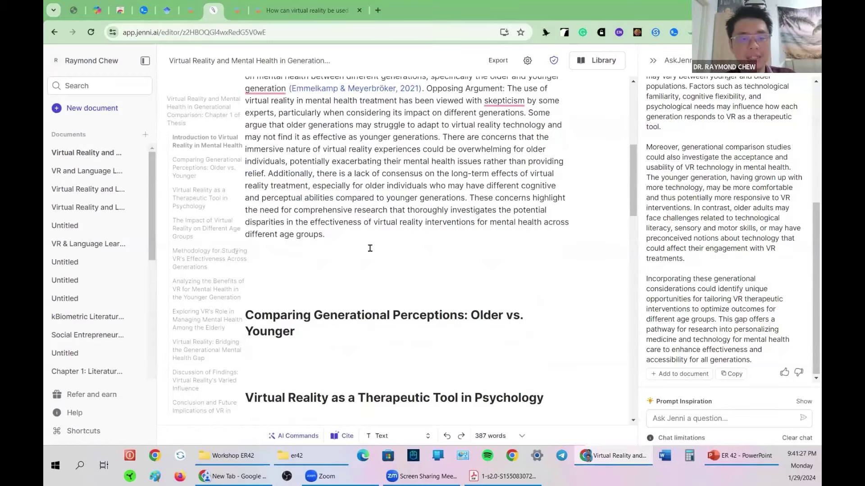
pyautogui.click(370, 248)
pyautogui.write('however, ther')
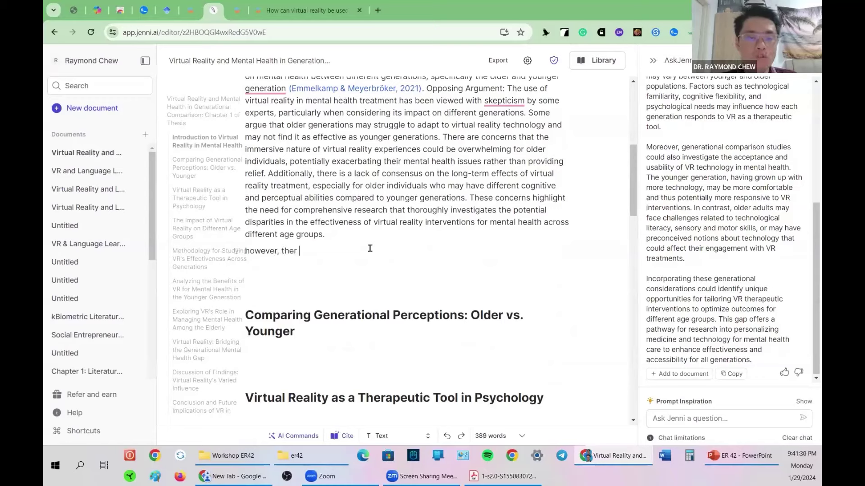
pyautogui.write('e is  a lack of ')
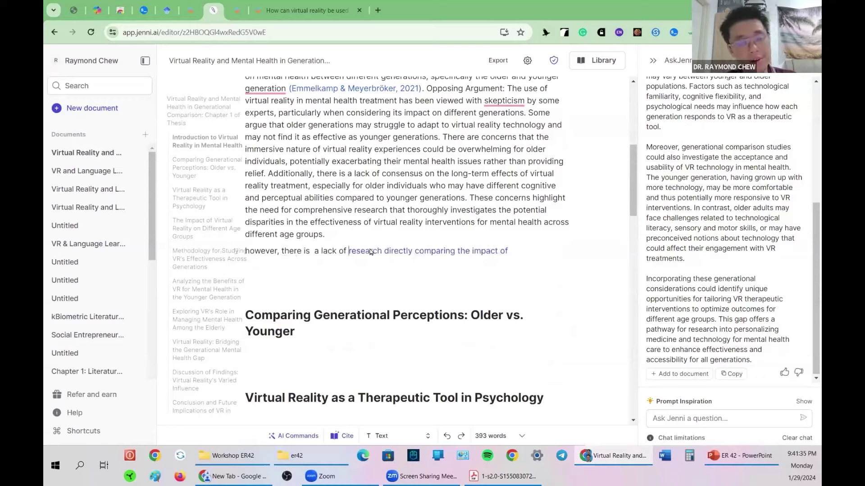
pyautogui.write('research that directly compares the impact of virtual reality on mental health between different generations')
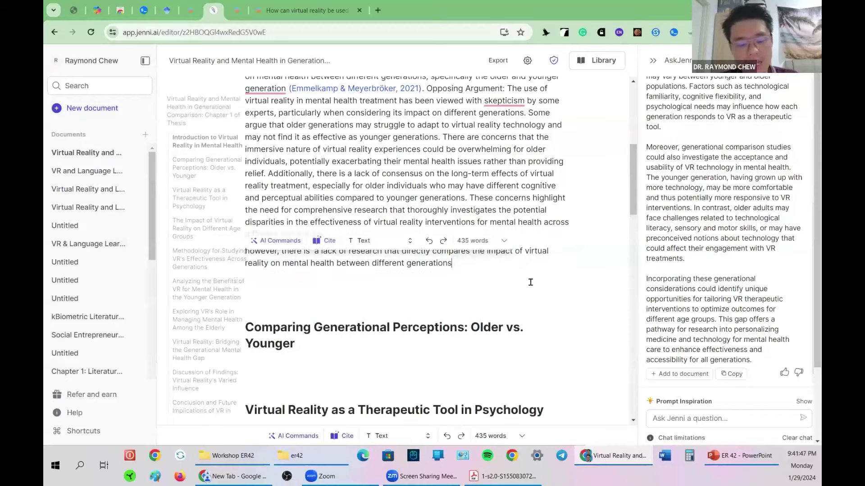
# Continue the sentence with "such as kids, and younger" and accept the suggested ending "adults" with its citation.
pyautogui.write(' such as ki')
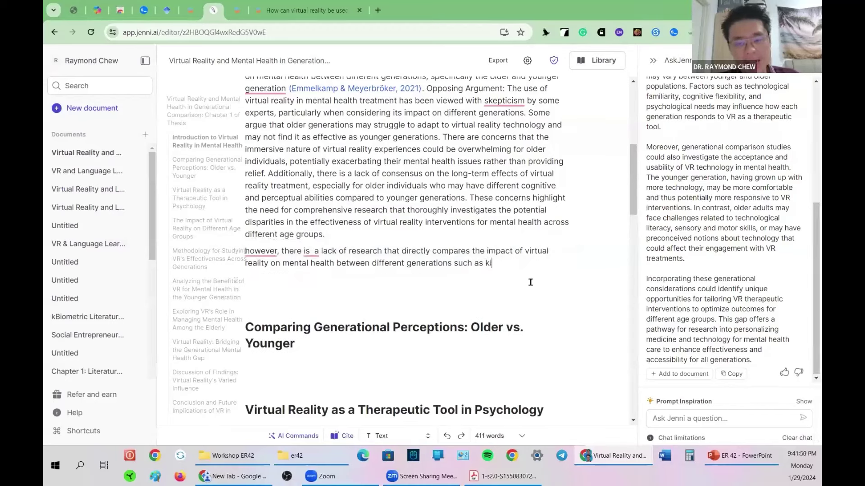
pyautogui.write('ds, and younger')
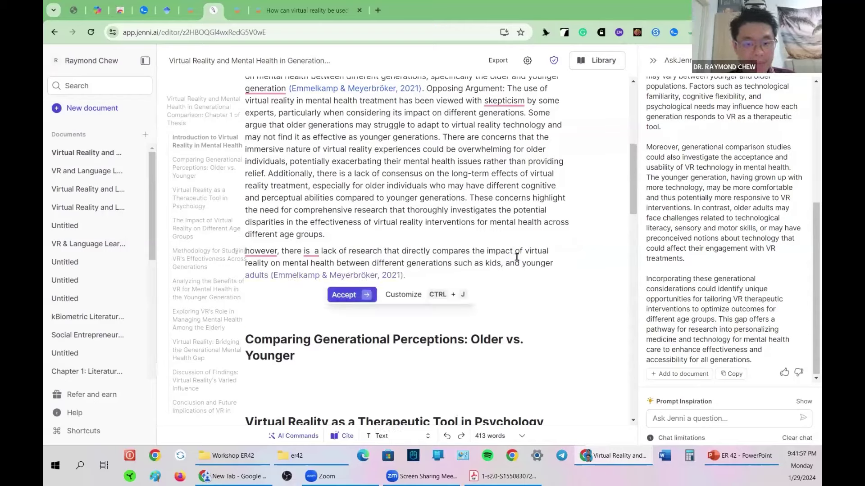
pyautogui.press('Right')
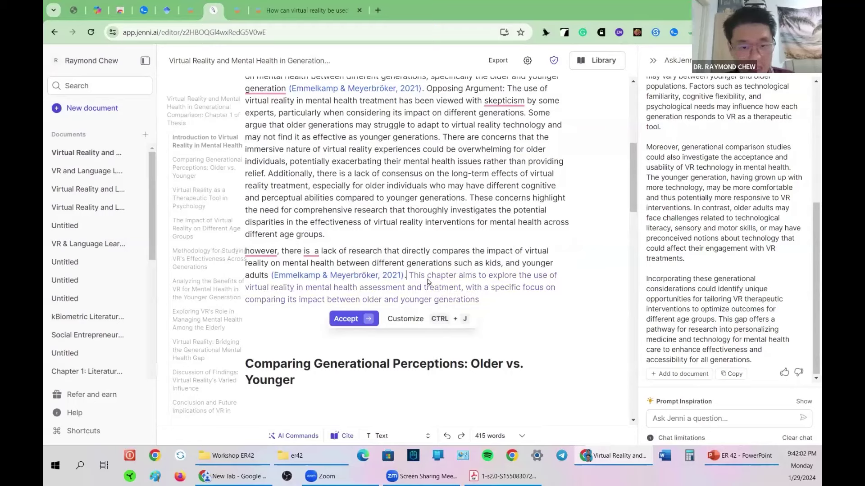
# Write "the different between kids and younger" and accept the suggested completion plus the following sentence beginning "It is important to understand".
pyautogui.write('the')
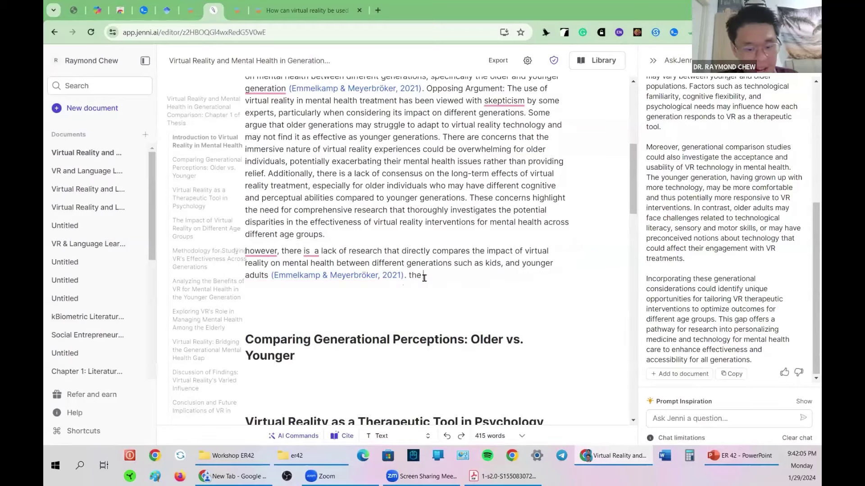
pyautogui.write(' different be')
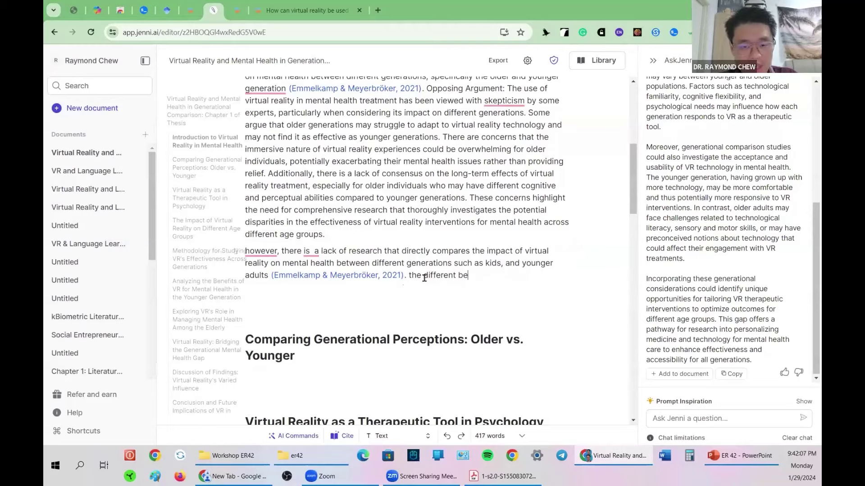
pyautogui.write('tween kids ')
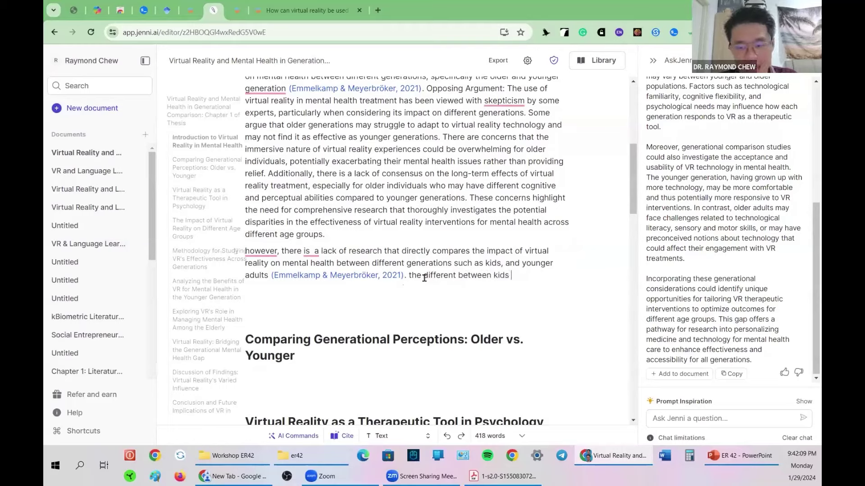
pyautogui.write('and yu')
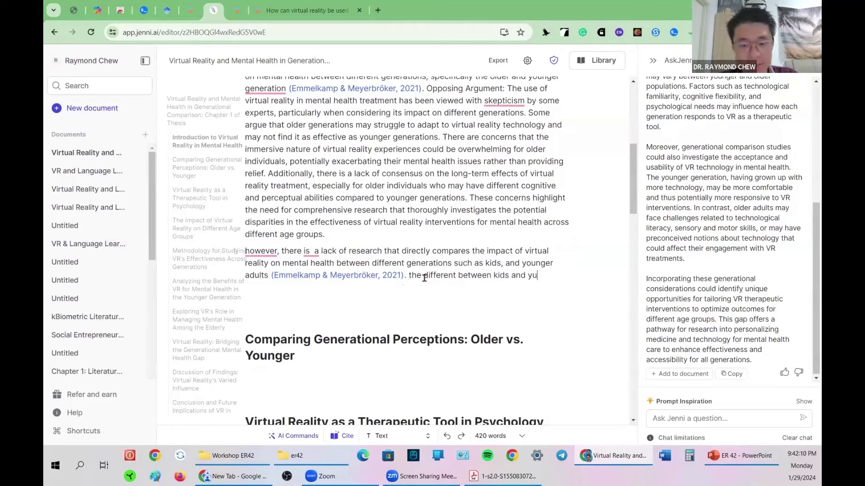
pyautogui.press('BackSpace')
pyautogui.write('ounger')
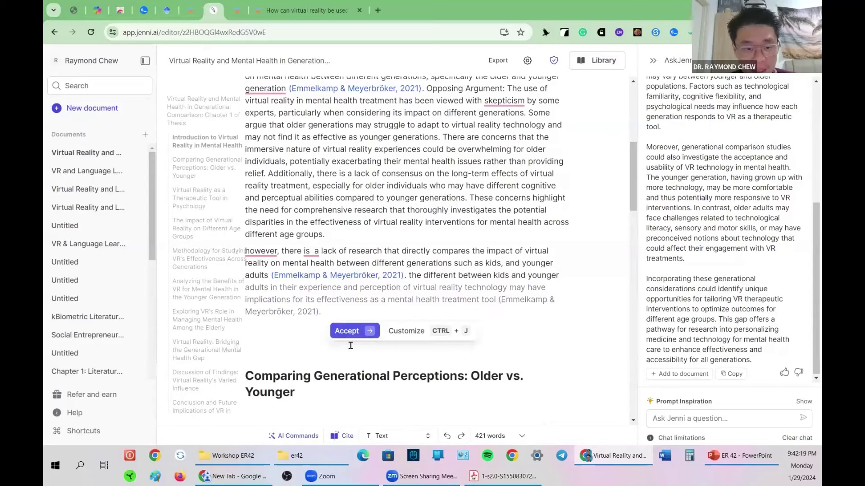
pyautogui.click(352, 332)
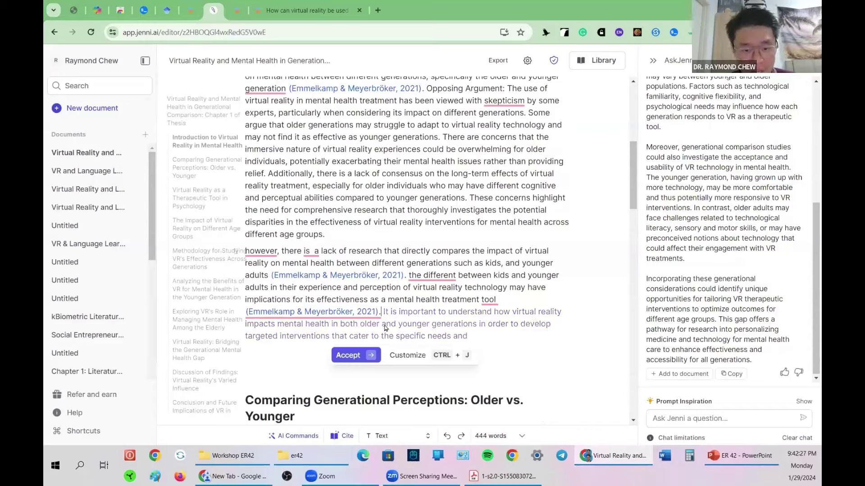
pyautogui.click(347, 356)
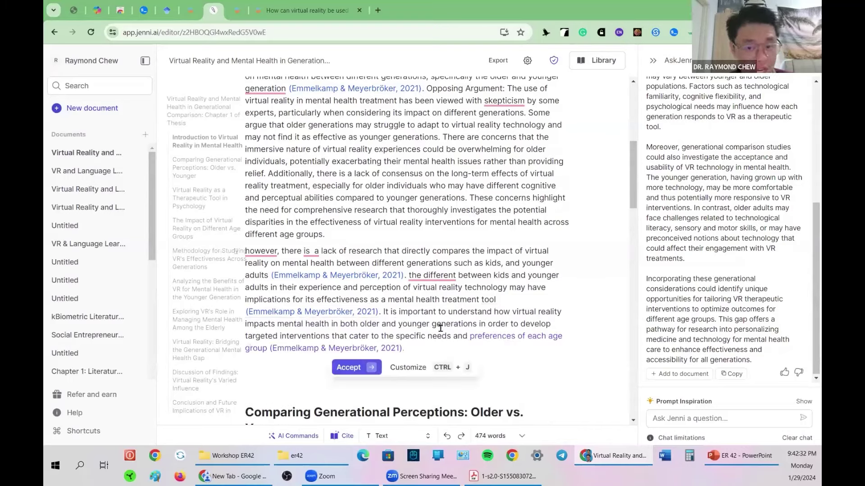
pyautogui.click(458, 276)
pyautogui.keyDown('shift'); pyautogui.click(546, 277); pyautogui.keyUp('shift')
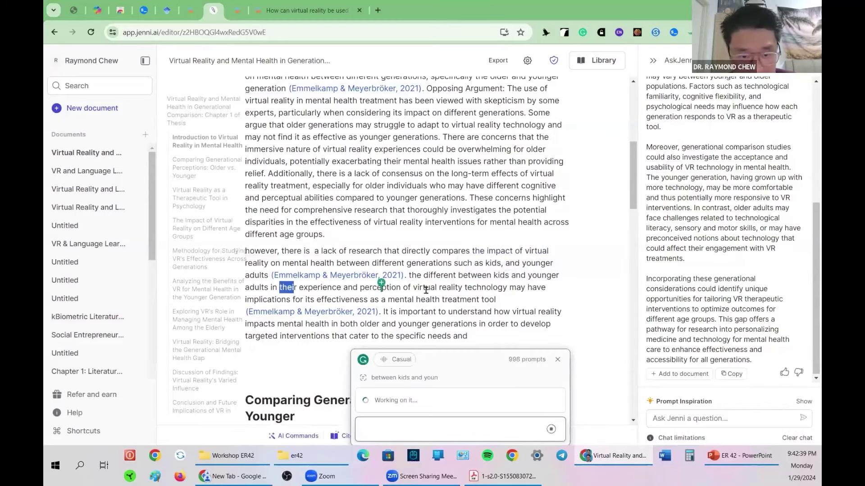
pyautogui.moveTo(279, 288); pyautogui.dragTo(418, 289)
pyautogui.moveTo(557, 295); pyautogui.dragTo(558, 298)
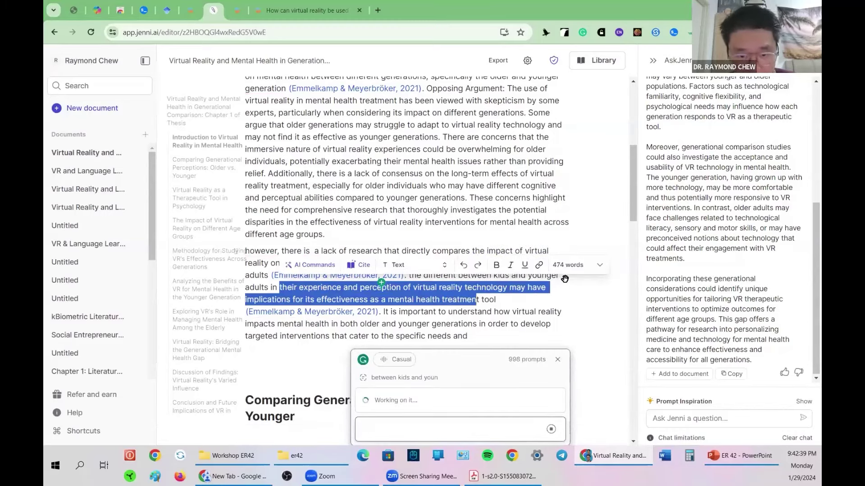
pyautogui.click(565, 278)
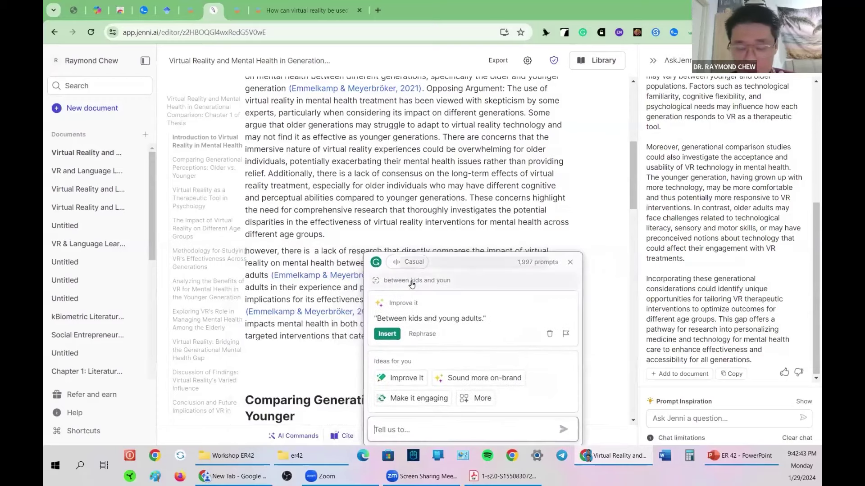
# Highlight and review the sentence comparing kids and younger adults, including the part on effectiveness as a mental health treatment.
pyautogui.moveTo(561, 276); pyautogui.dragTo(383, 283)
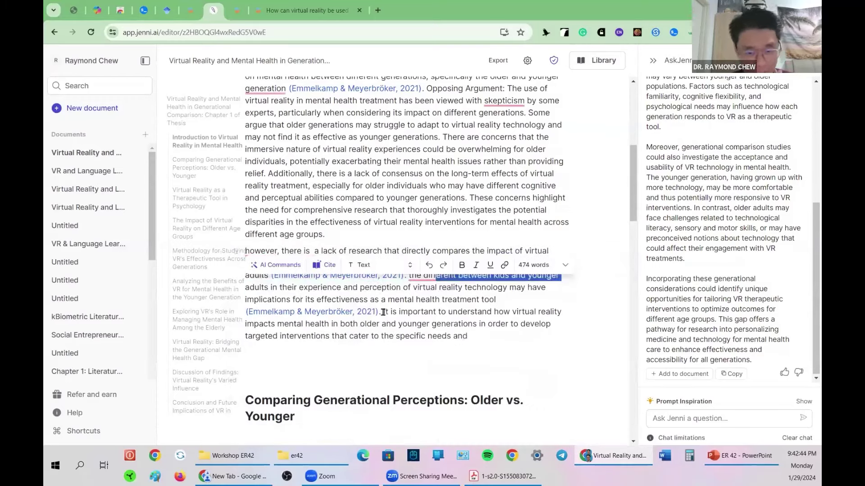
pyautogui.hotkey('shift', 'Left')
pyautogui.hotkey('shift', 'Left')
pyautogui.hotkey('shift', 'Left')
pyautogui.hotkey('shift', 'Left')
pyautogui.hotkey('shift', 'Left')
pyautogui.hotkey('shift', 'Left')
pyautogui.hotkey('shift', 'Left')
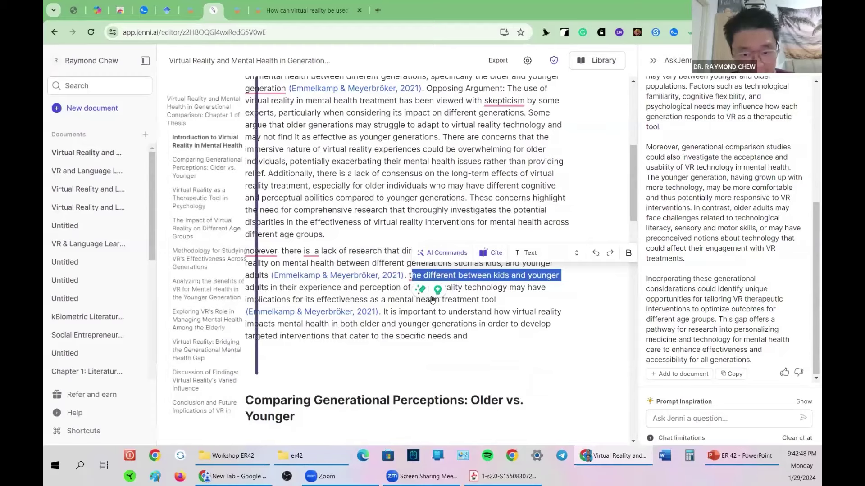
pyautogui.moveTo(305, 300); pyautogui.dragTo(412, 299)
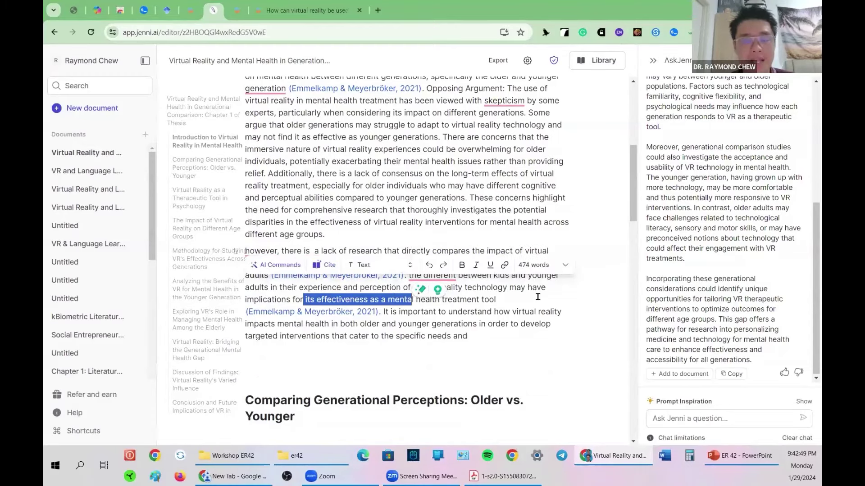
pyautogui.moveTo(549, 294); pyautogui.dragTo(557, 283)
pyautogui.click(553, 284)
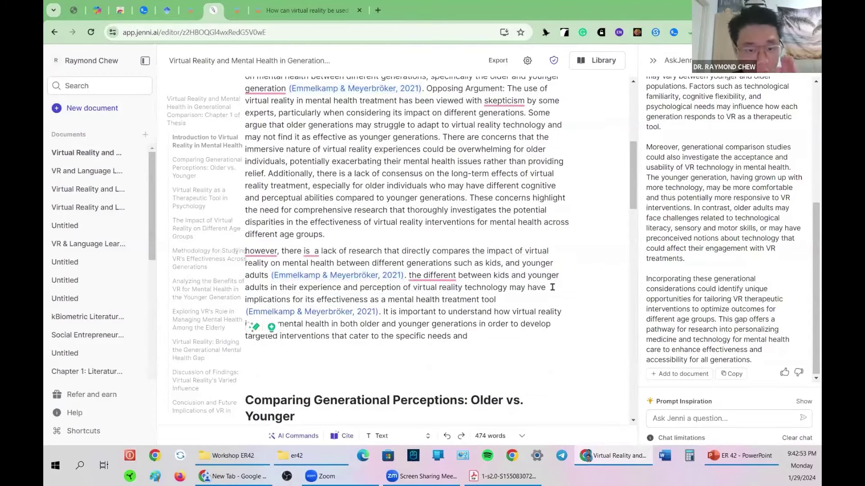
# Select part of the "It is important" sentence and look through the AI commands offered for it.
pyautogui.moveTo(428, 263); pyautogui.dragTo(490, 275)
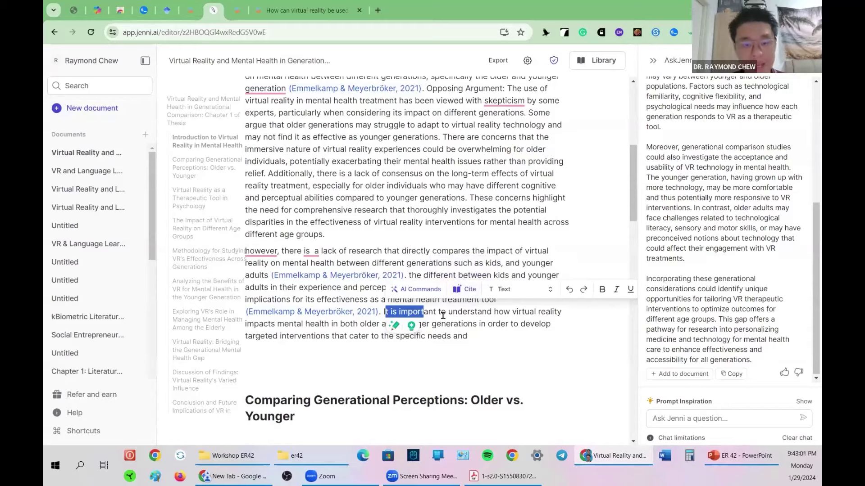
pyautogui.click(413, 290)
pyautogui.scroll(-1, 355, 333)
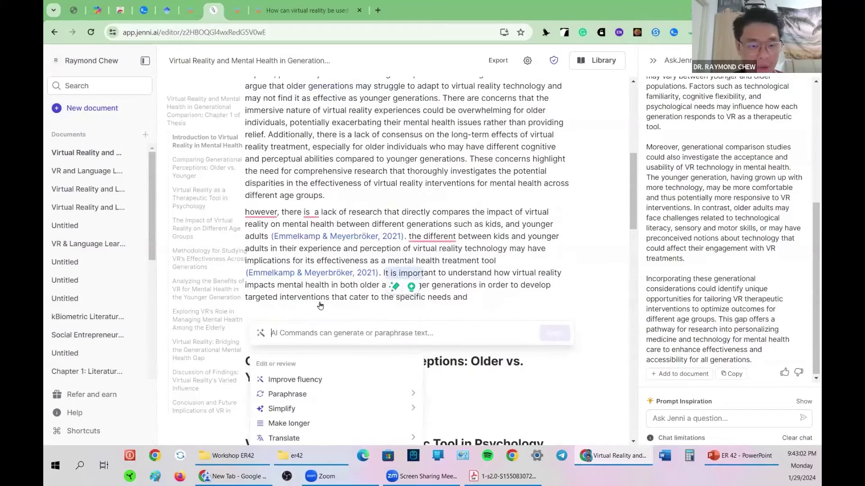
pyautogui.scroll(-1, 315, 331)
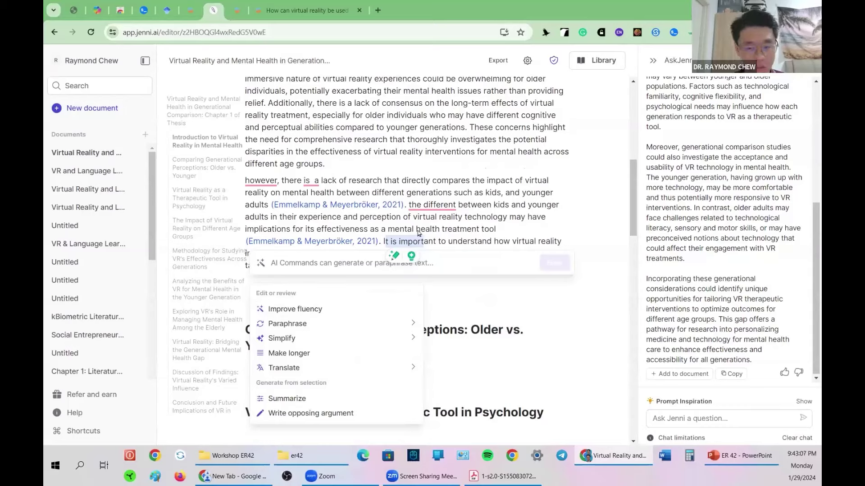
pyautogui.press('Escape')
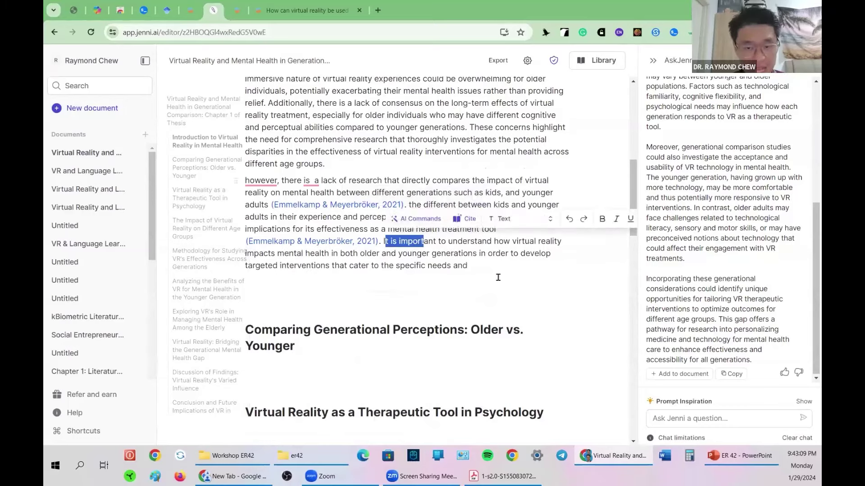
# Accept the suggested ending "preferences of each age group" with its Emmelkamp & Meyerbröker, 2021 citation for the "It is important" sentence.
pyautogui.click(482, 269)
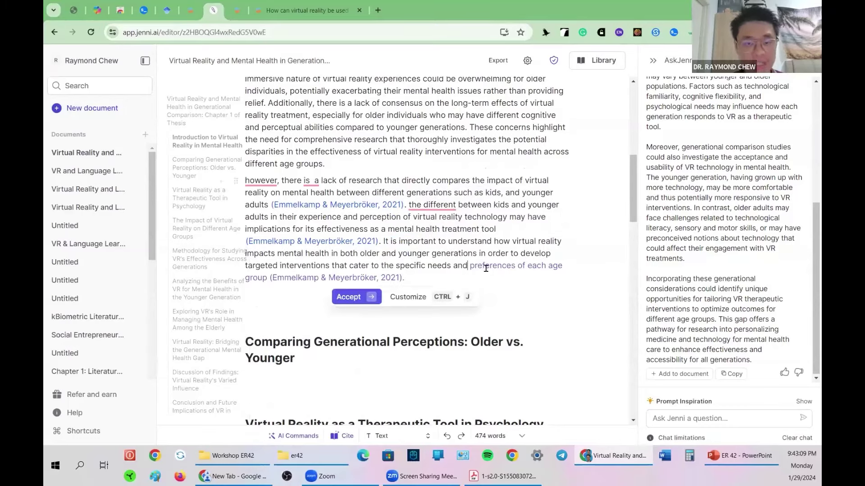
pyautogui.press('Right')
pyautogui.scroll(2, 401, 269)
pyautogui.scroll(-2, 382, 181)
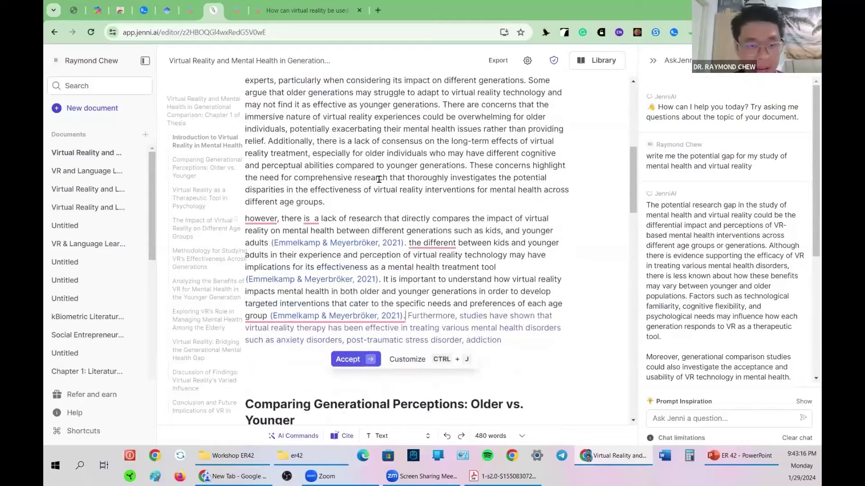
# Review the finished research gap paragraph, the section headings below it and the AI chat's answer about the potential gap.
pyautogui.scroll(-1, 382, 104)
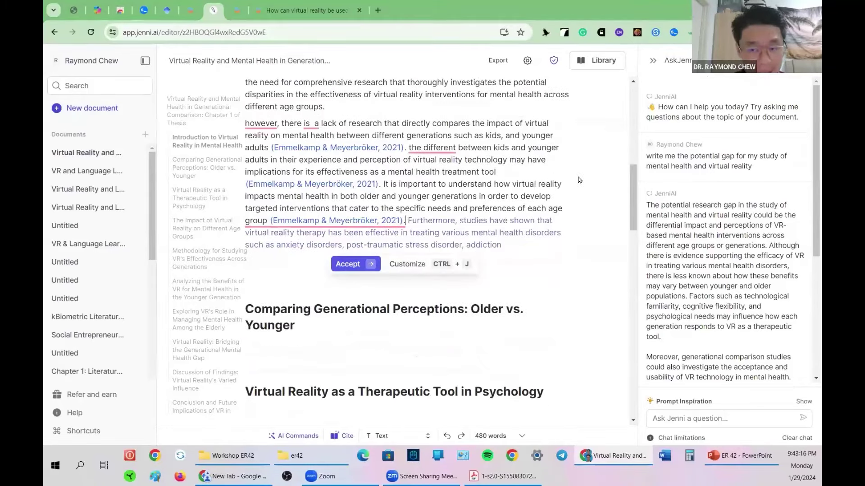
pyautogui.scroll(-3, 581, 180)
pyautogui.moveTo(509, 189); pyautogui.dragTo(471, 211)
pyautogui.scroll(5, 471, 211)
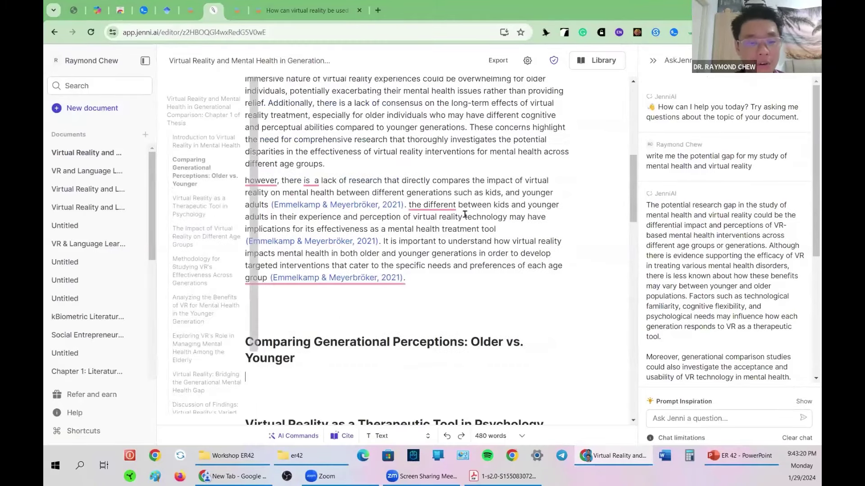
pyautogui.scroll(-4, 472, 187)
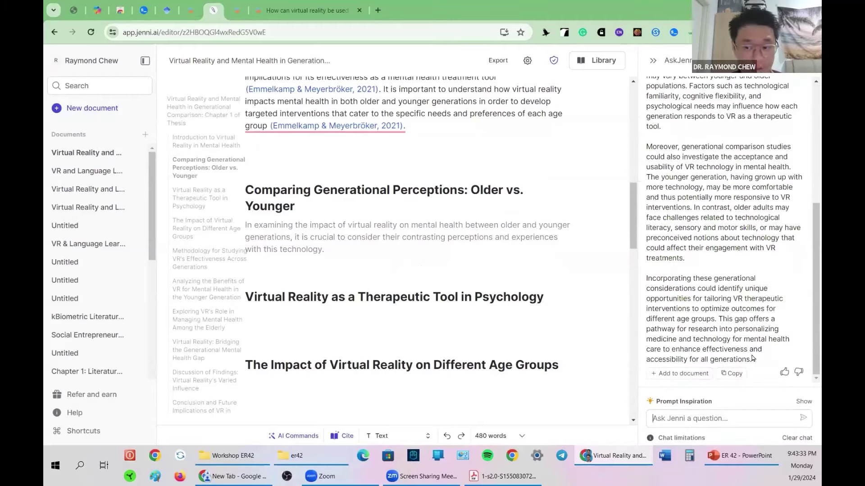
pyautogui.moveTo(751, 359); pyautogui.dragTo(753, 72)
# Look through the document settings, including the document prompt, auto citation options and the available citation styles.
pyautogui.click(653, 60)
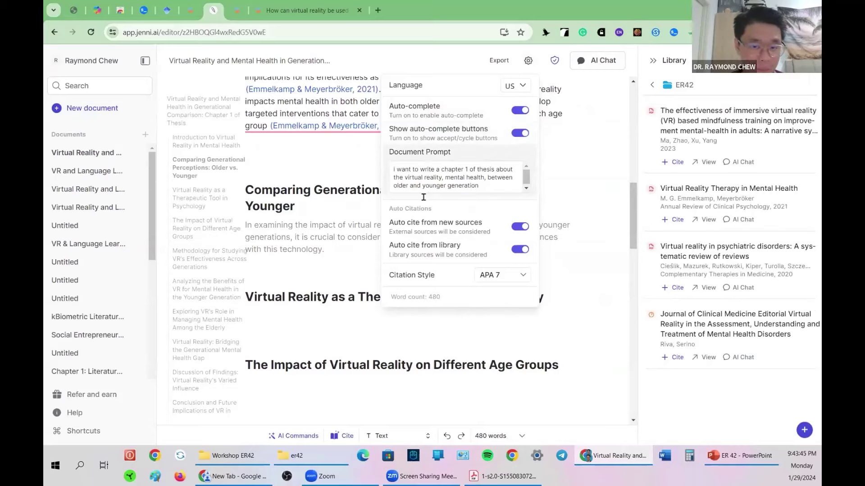
pyautogui.click(523, 276)
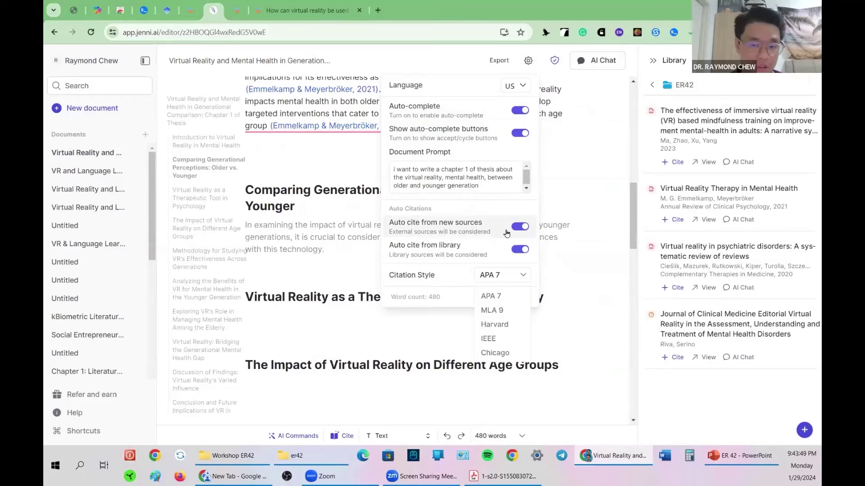
pyautogui.click(311, 143)
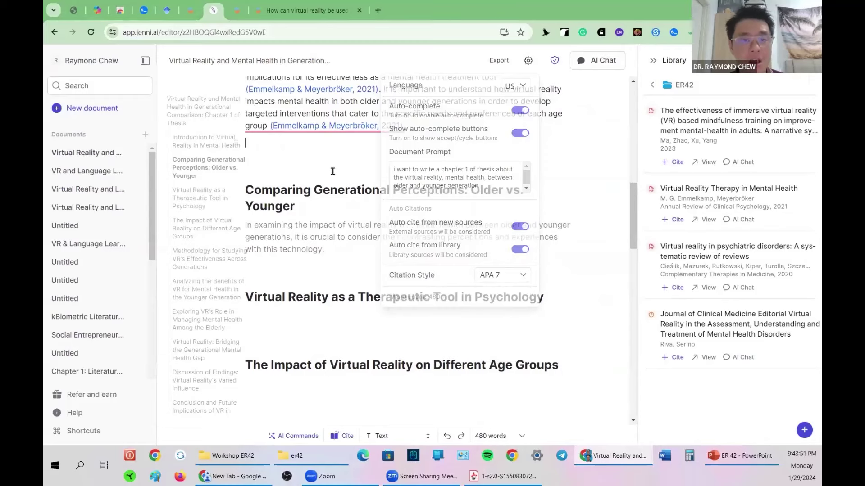
pyautogui.scroll(2, 351, 142)
pyautogui.click(383, 141)
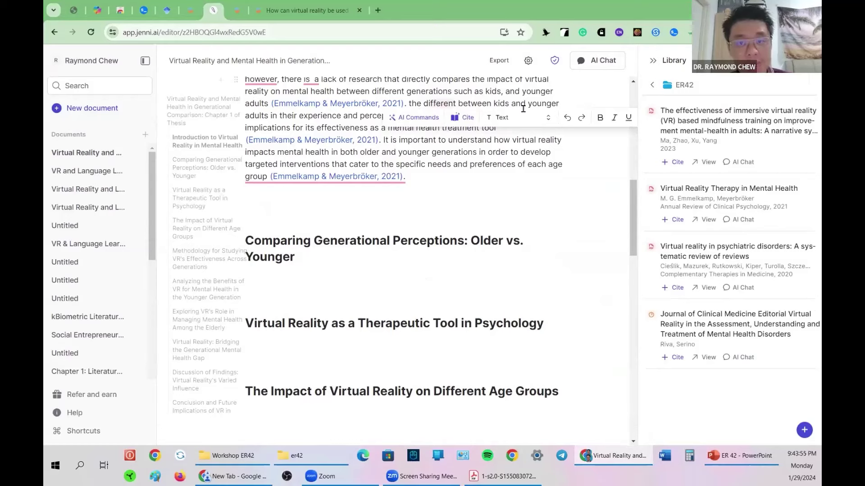
pyautogui.click(563, 103)
pyautogui.hotkey('ctrl', 'shift', 'e')
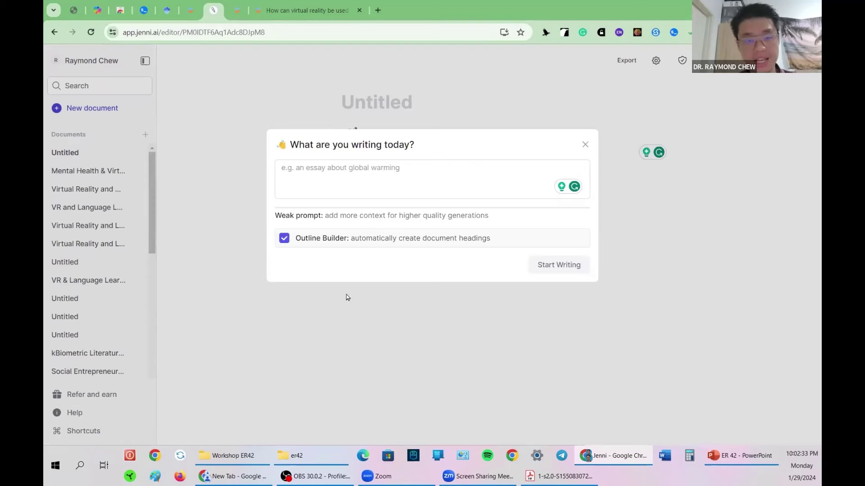
# Dismiss the new document's writing prompt and look at the options for adding sources to the ER42 library collection.
pyautogui.click(389, 184)
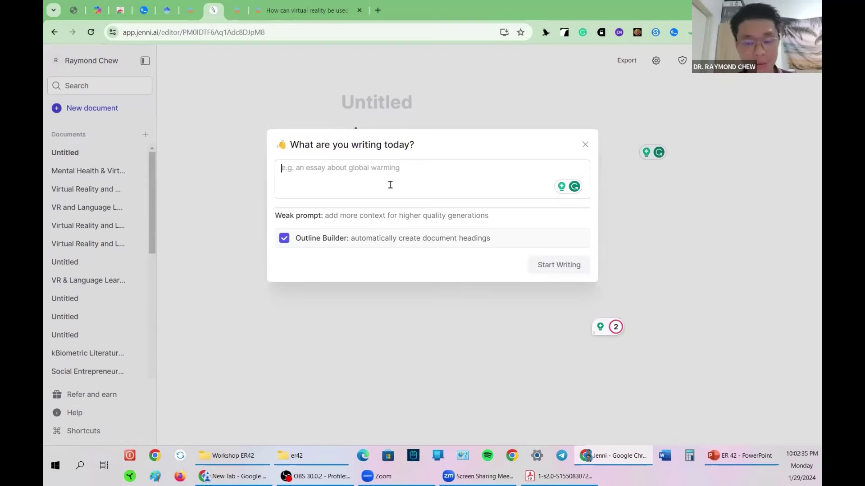
pyautogui.click(246, 153)
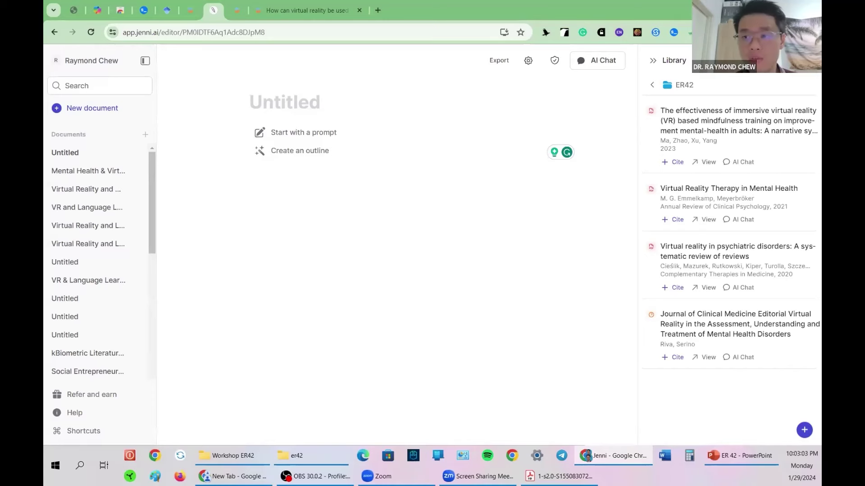
pyautogui.click(804, 432)
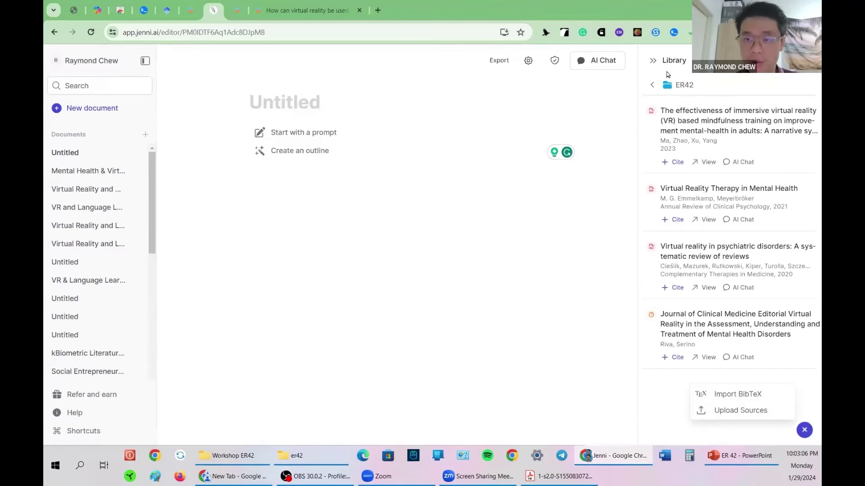
pyautogui.click(652, 62)
pyautogui.click(687, 68)
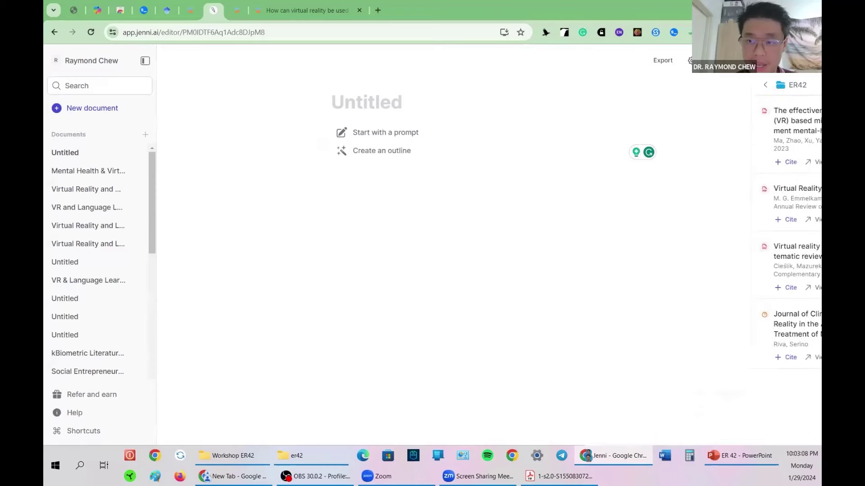
# Return to the library's list of collections and look at the options for importing, uploading or creating a collection.
pyautogui.click(652, 87)
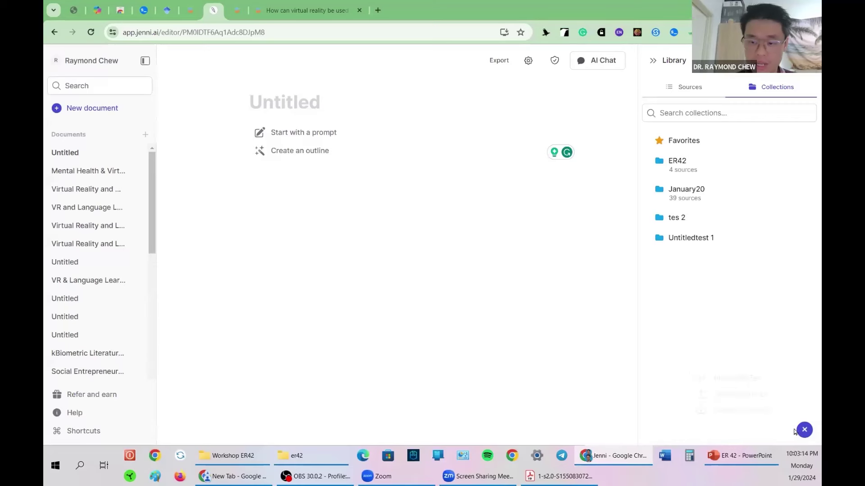
pyautogui.click(804, 430)
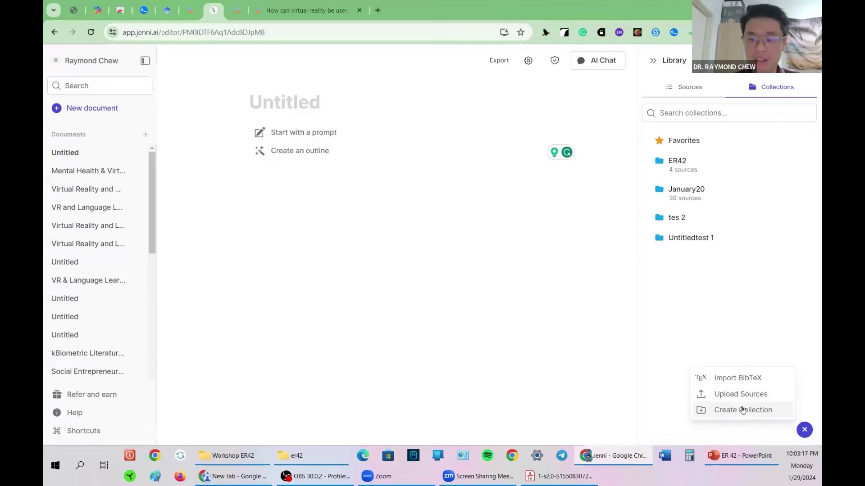
pyautogui.press('Escape')
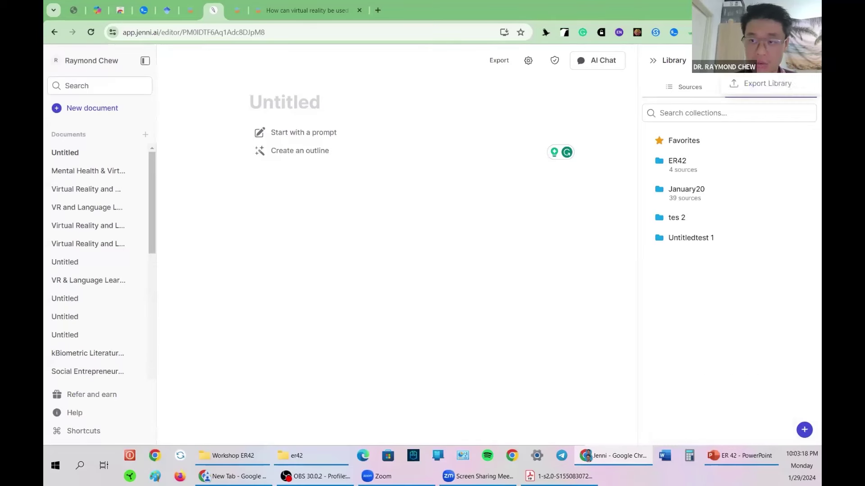
# Try to upload the four PDF files from the er42 folder as sources for the ER42 collection.
pyautogui.click(697, 167)
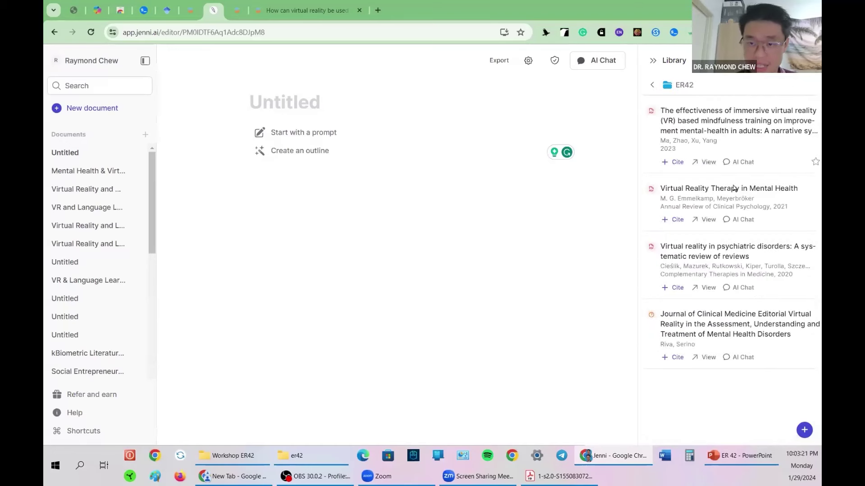
pyautogui.click(804, 430)
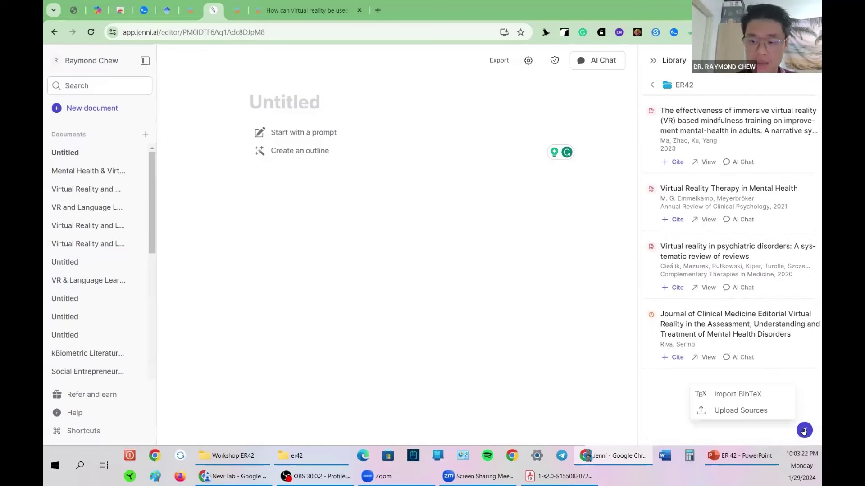
pyautogui.click(758, 413)
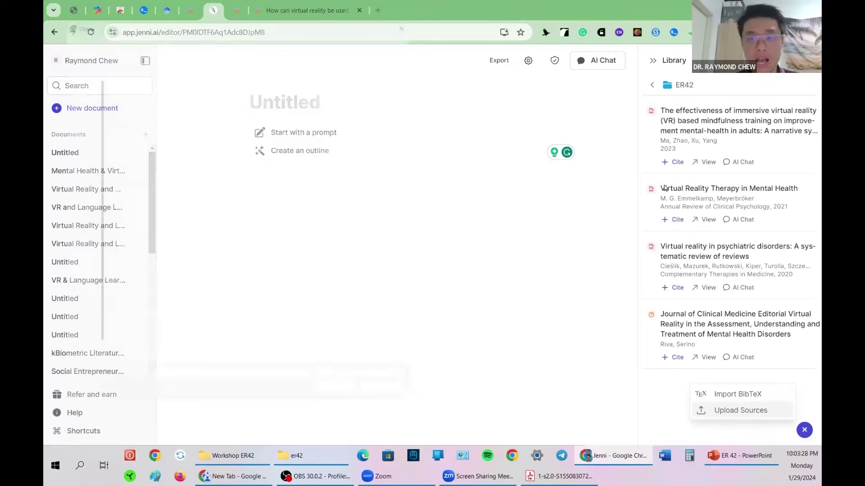
pyautogui.moveTo(166, 165); pyautogui.dragTo(192, 69)
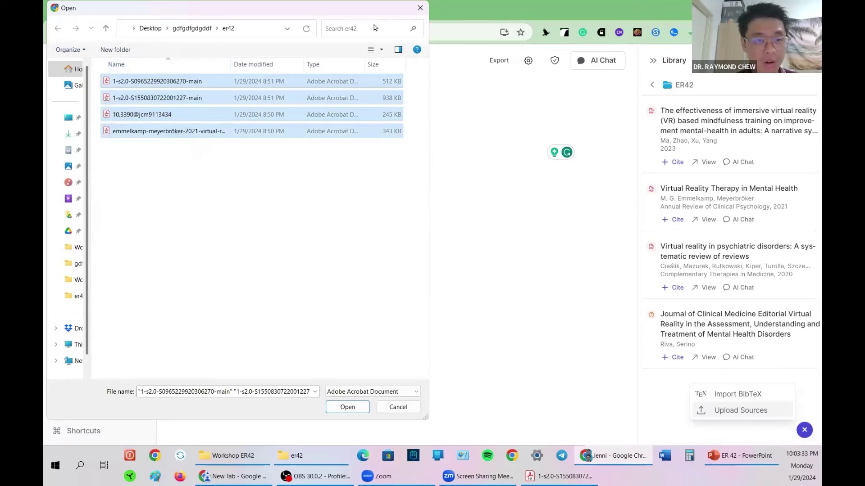
pyautogui.click(420, 7)
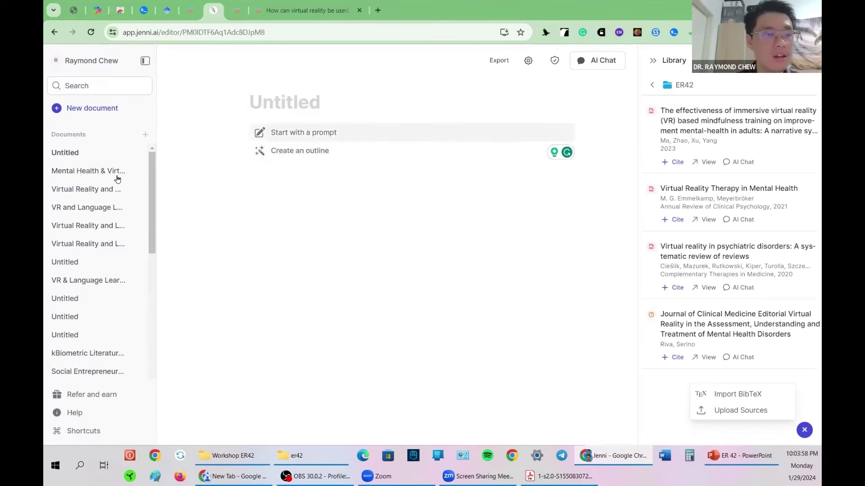
# Create a new document and enter the prompt "i want to write problem statement and research gap for my proposal".
pyautogui.click(93, 108)
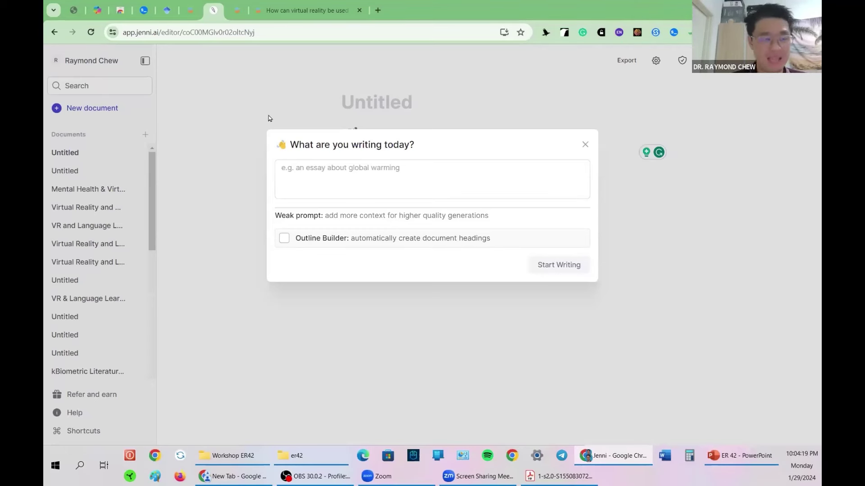
pyautogui.click(360, 184)
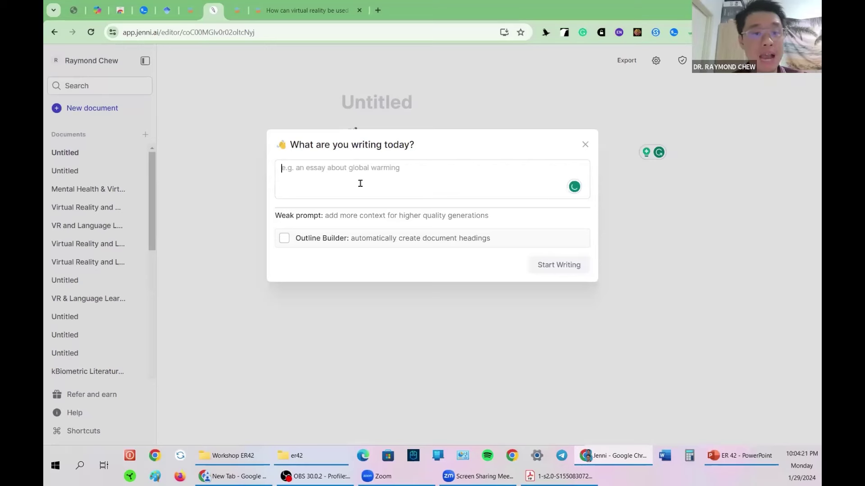
pyautogui.write('i')
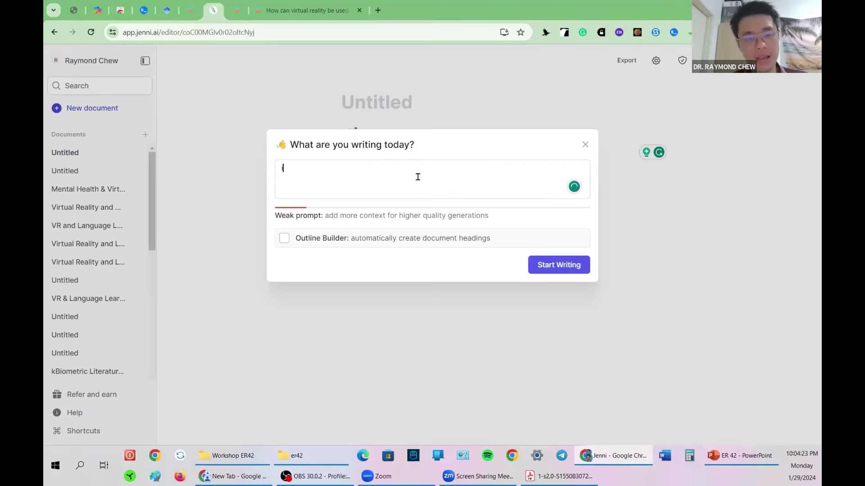
pyautogui.write(' want to wrtie')
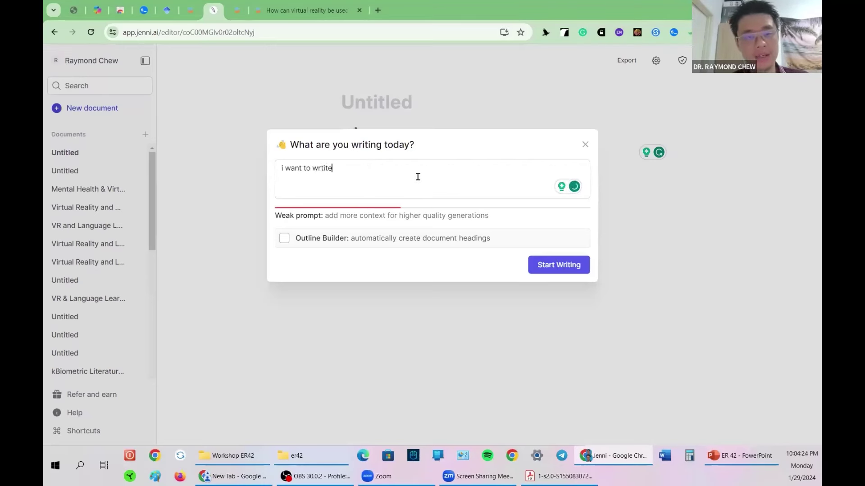
pyautogui.press('BackSpace')
pyautogui.press('BackSpace')
pyautogui.press('BackSpace')
pyautogui.write('ite probl')
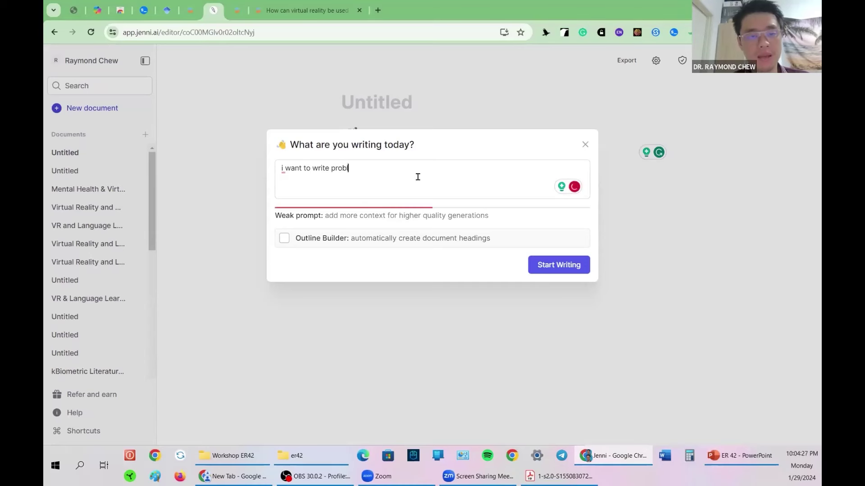
pyautogui.write('em statement an')
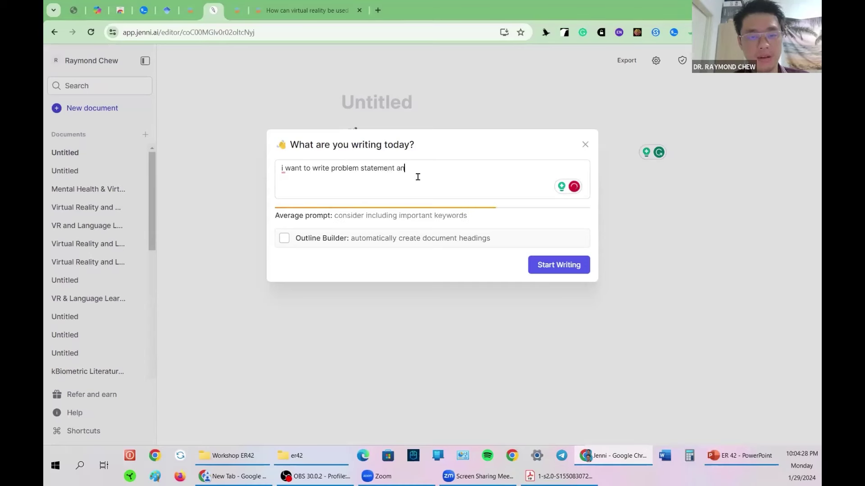
pyautogui.write('d research gap ')
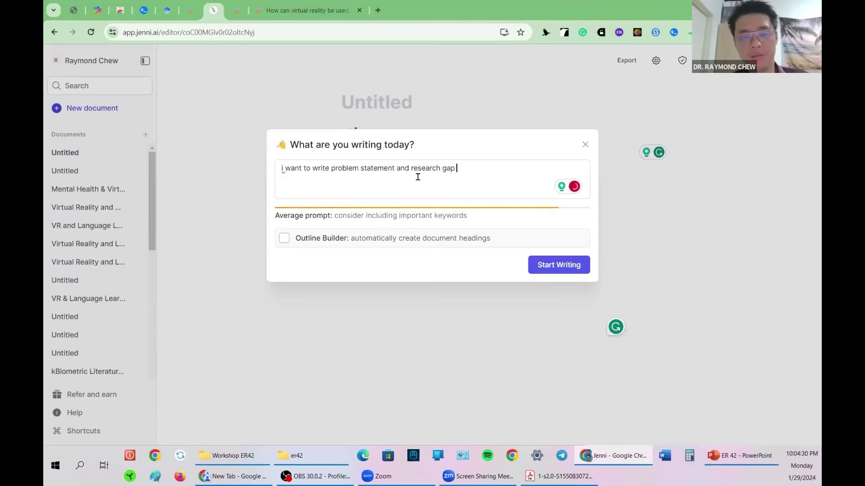
pyautogui.write('for my proposal')
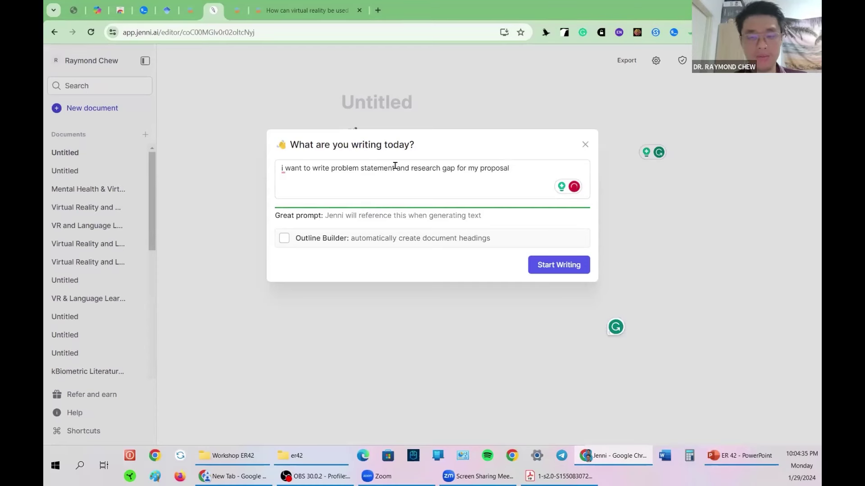
# Enable Outline Builder, generate the problem statement and research gap document, and look through its headings.
pyautogui.click(285, 238)
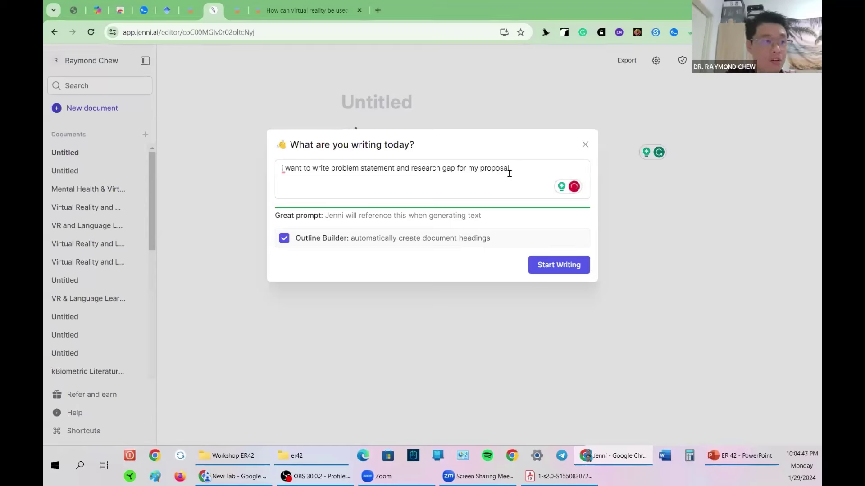
pyautogui.click(555, 265)
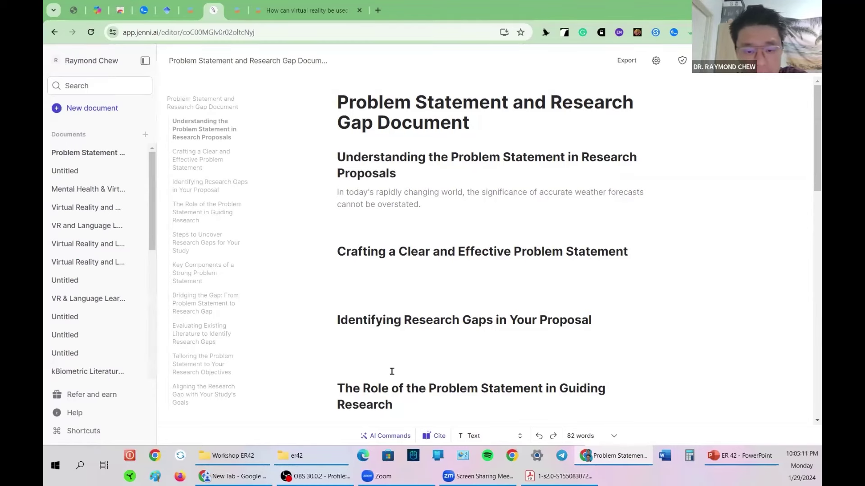
pyautogui.scroll(-1, 494, 349)
pyautogui.scroll(-2, 624, 361)
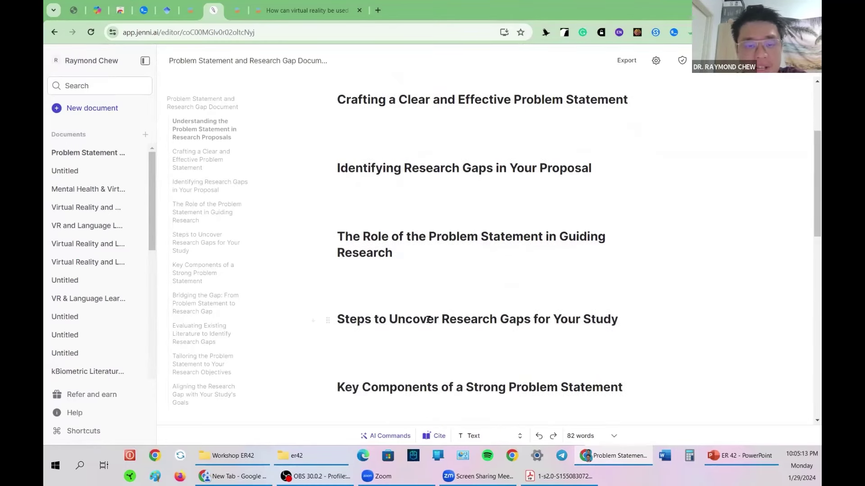
pyautogui.scroll(-2, 427, 320)
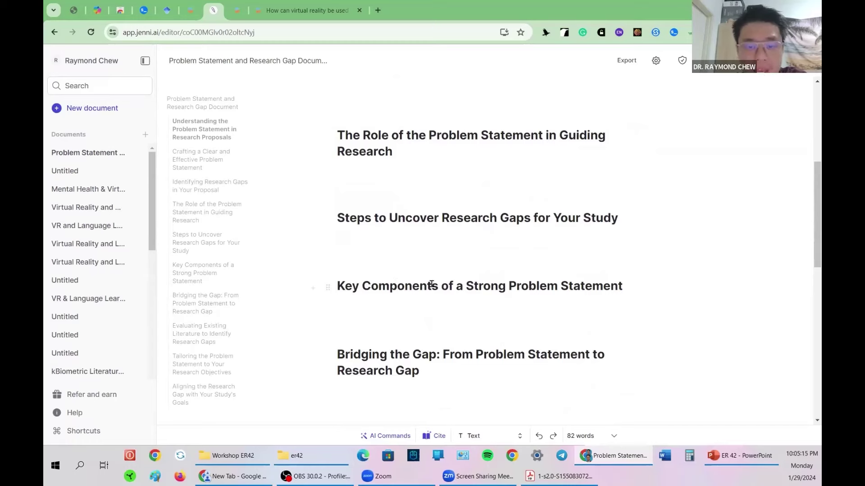
pyautogui.scroll(-2, 546, 325)
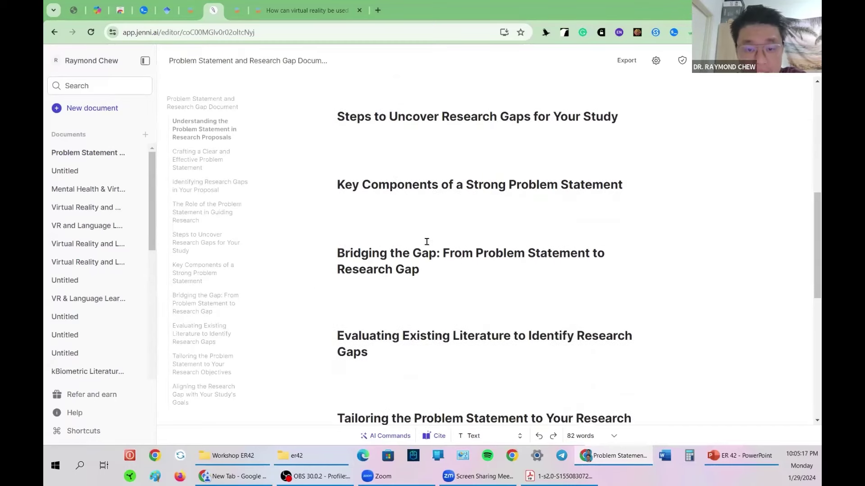
# Look through the remaining headings of the generated problem statement and research gap document, then return to its beginning.
pyautogui.scroll(-1, 461, 271)
pyautogui.scroll(-1, 413, 271)
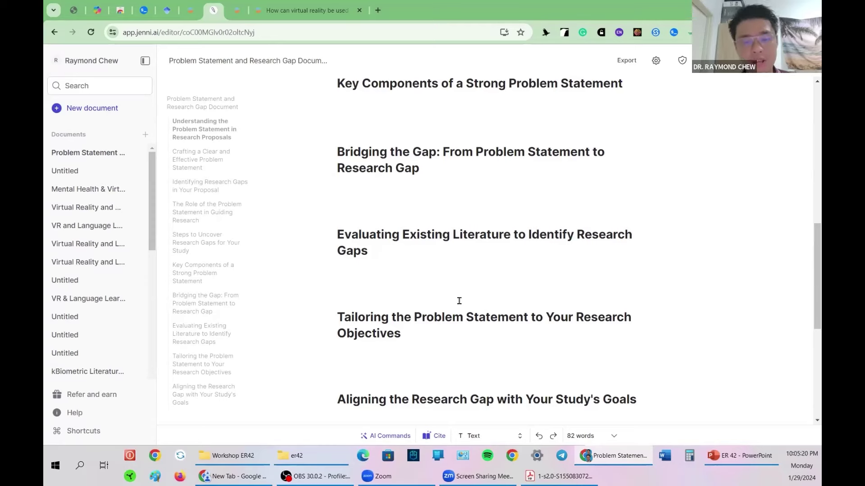
pyautogui.scroll(-3, 565, 257)
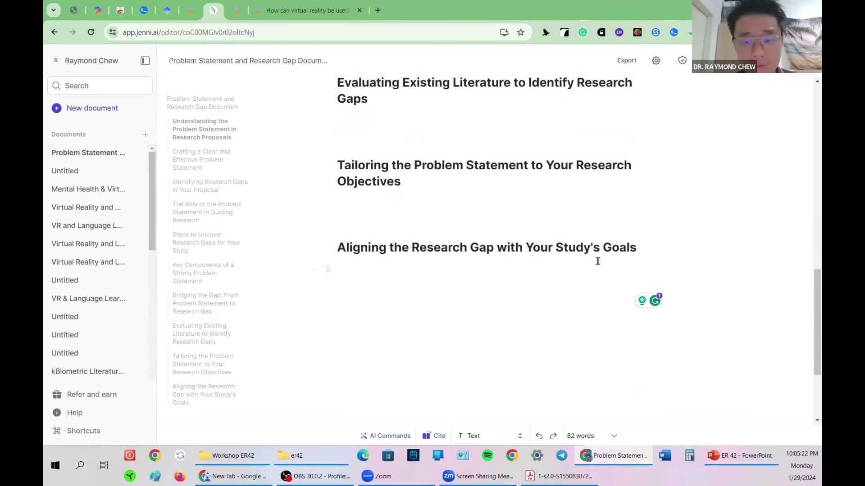
pyautogui.scroll(9, 585, 265)
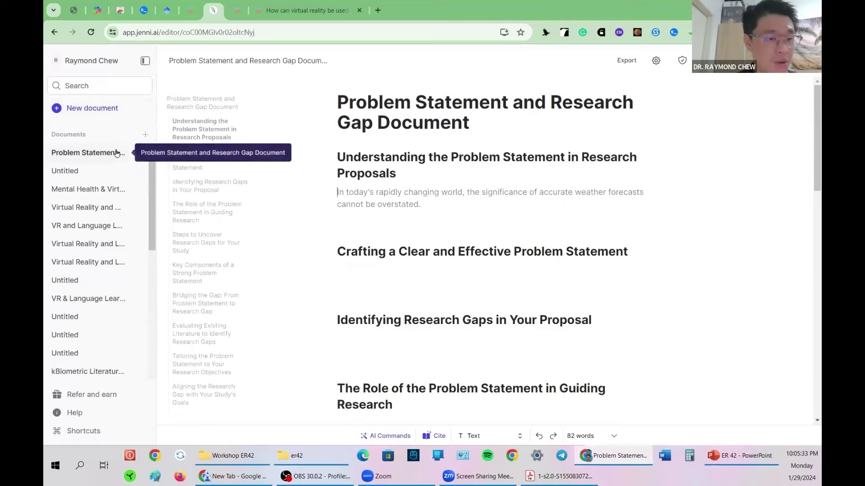
# Create another new document and begin its prompt with "i want to write a research problem statement".
pyautogui.click(92, 108)
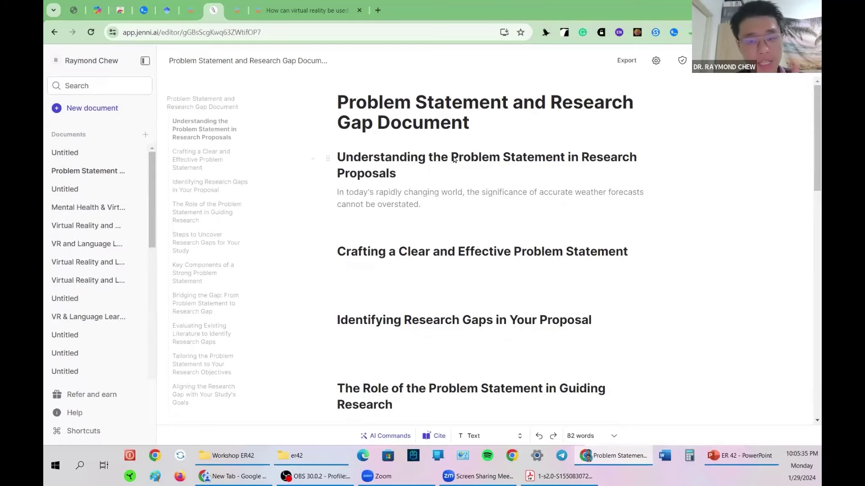
pyautogui.write('i')
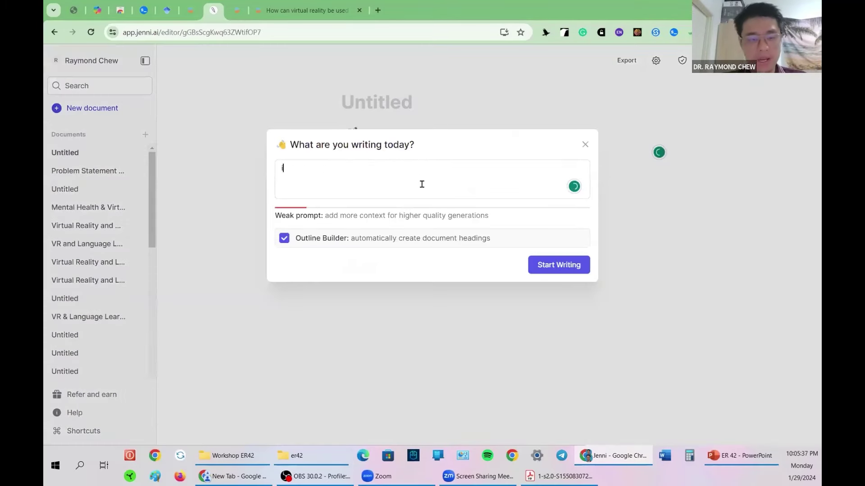
pyautogui.write(' want to write a ')
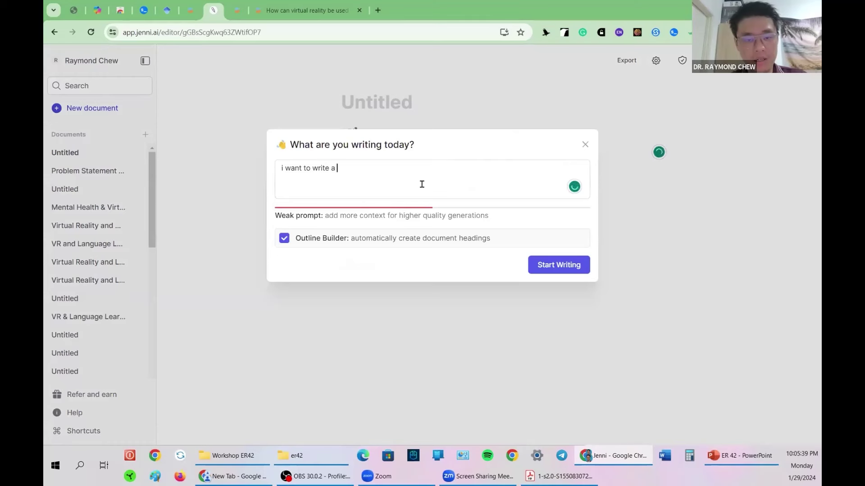
pyautogui.write('research ')
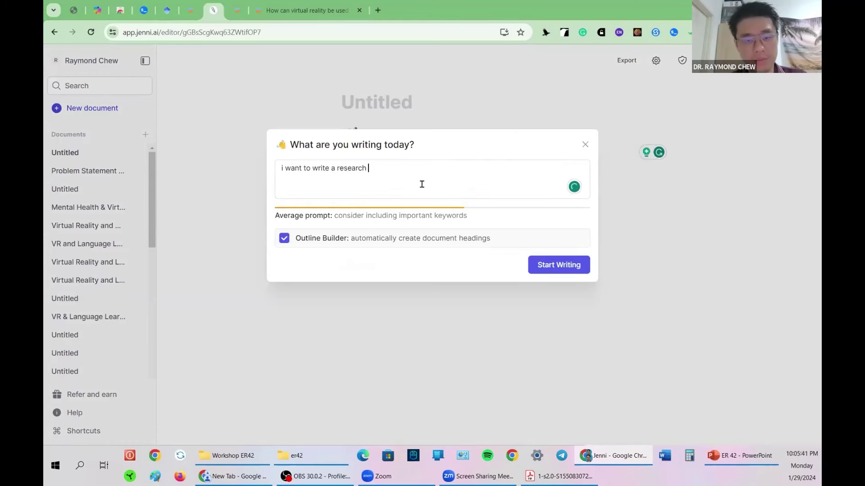
pyautogui.write('problem s')
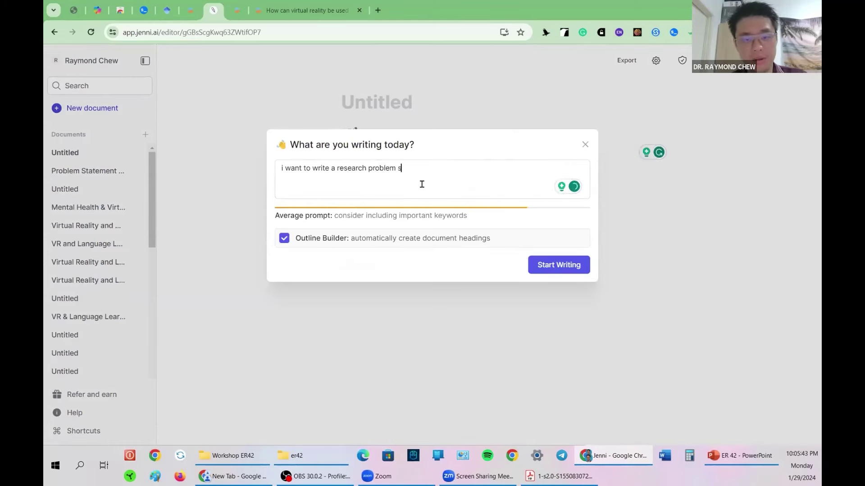
pyautogui.write('tatem,ent')
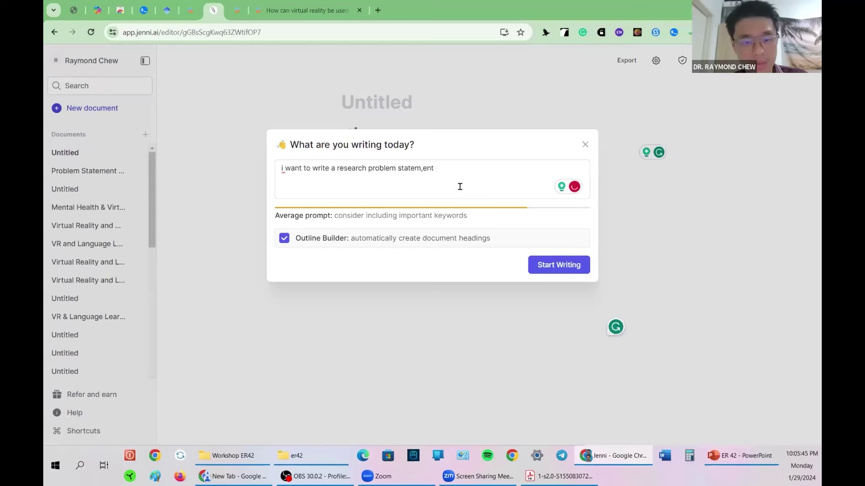
# Remove the word "research" from the prompt, correct the spelling of "statement" and add "of" after it.
pyautogui.doubleClick(354, 168)
pyautogui.press('BackSpace')
pyautogui.click(405, 168)
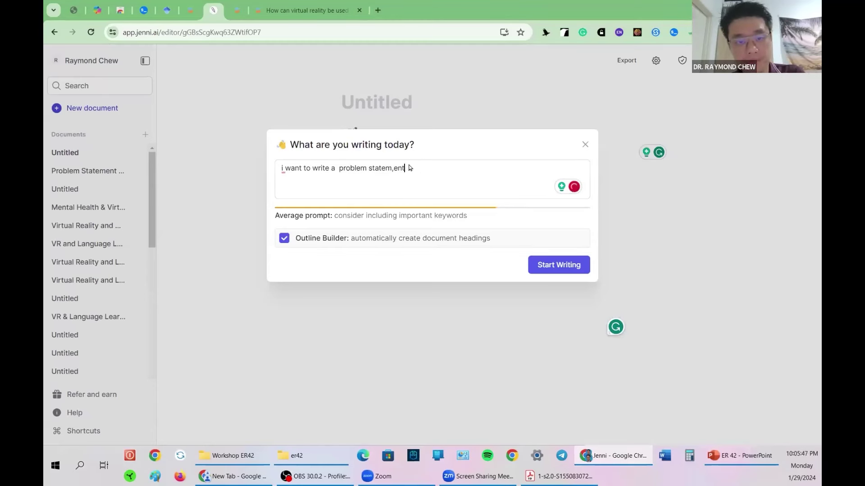
pyautogui.press('BackSpace')
pyautogui.press('BackSpace')
pyautogui.press('BackSpace')
pyautogui.press('BackSpace')
pyautogui.write('ent of ')
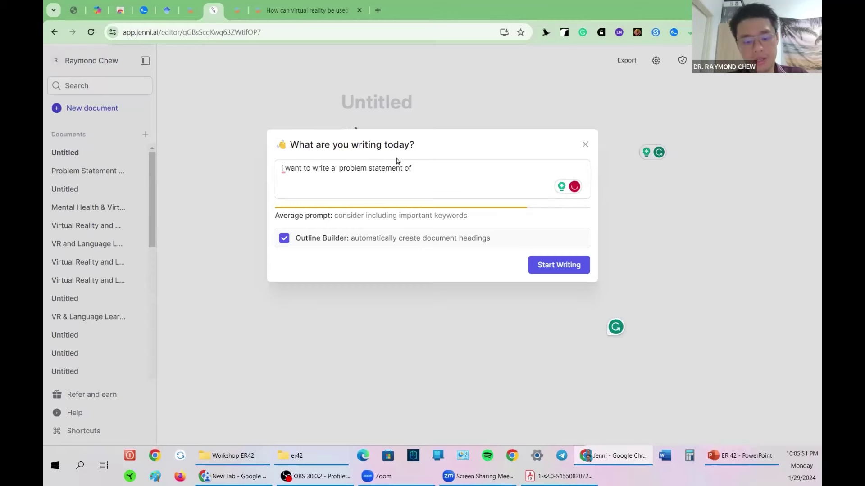
# Complete the prompt with "virtual reality and mental health" and start generating the document with Outline Builder enabled.
pyautogui.write('vri')
pyautogui.write('o')
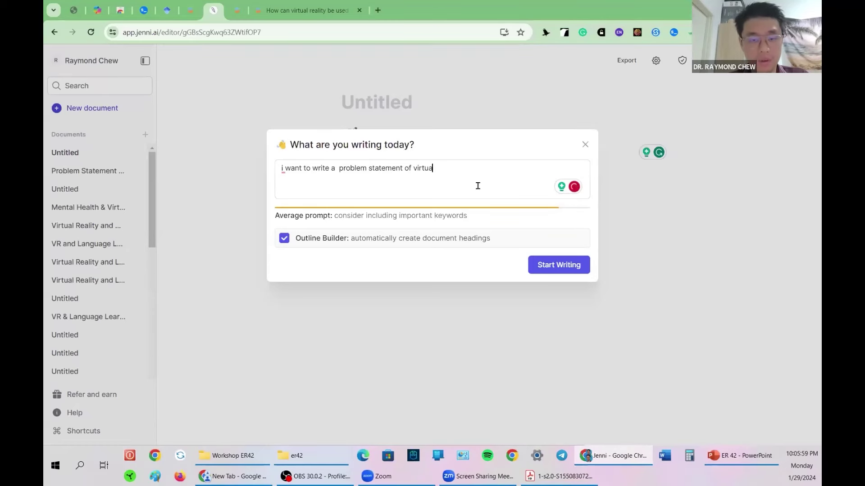
pyautogui.write('l real')
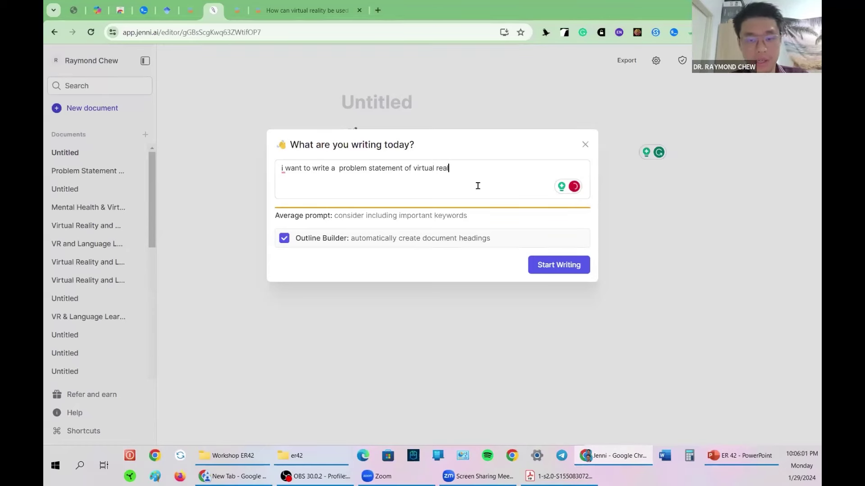
pyautogui.write('ity and')
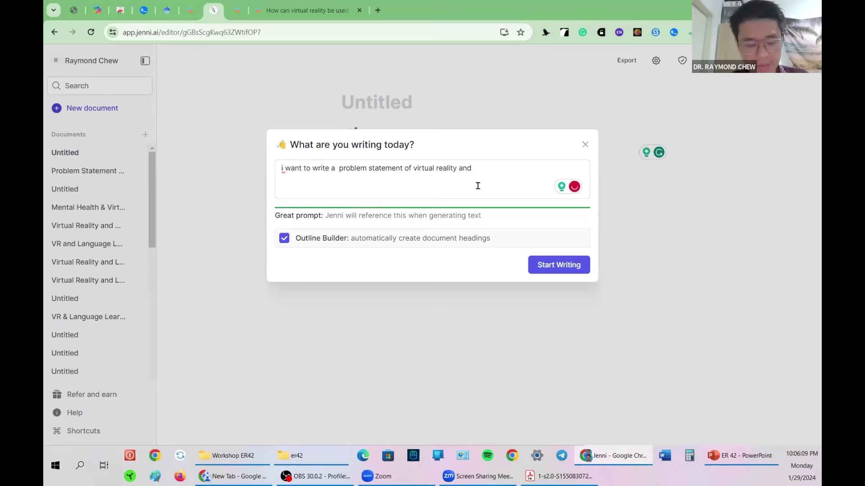
pyautogui.write('mental')
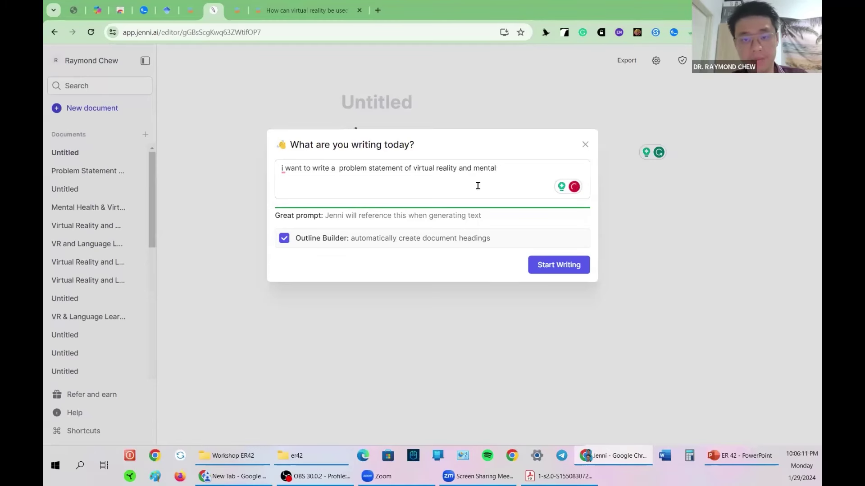
pyautogui.write(' health')
pyautogui.press('BackSpace')
pyautogui.press('BackSpace')
pyautogui.press('BackSpace')
pyautogui.write('l')
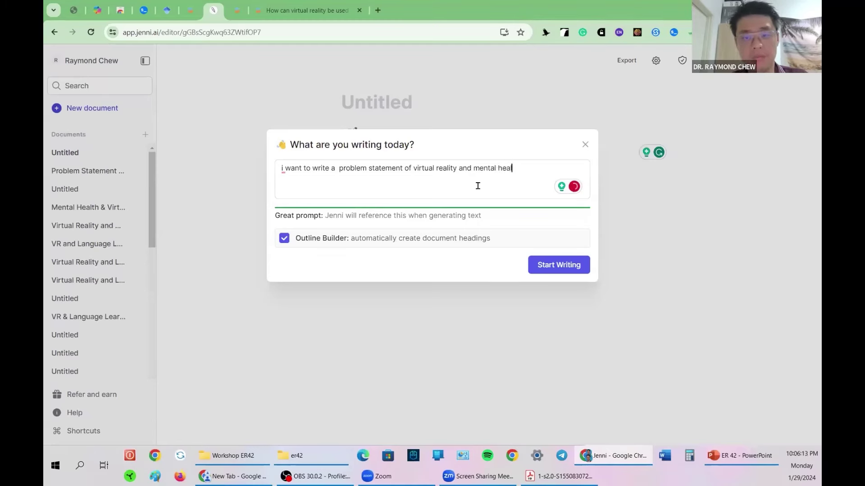
pyautogui.write('th')
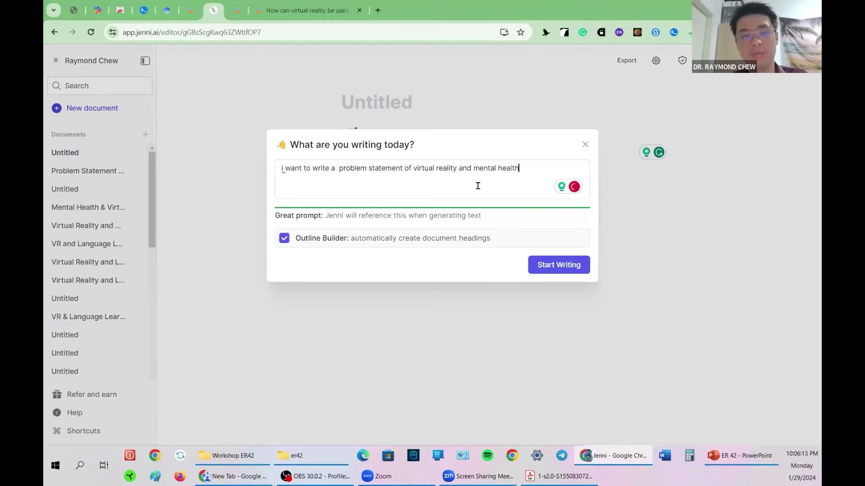
pyautogui.click(572, 269)
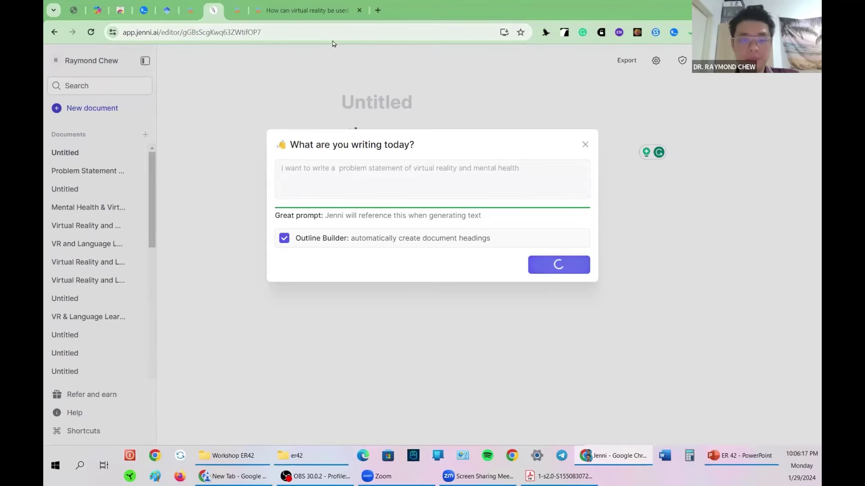